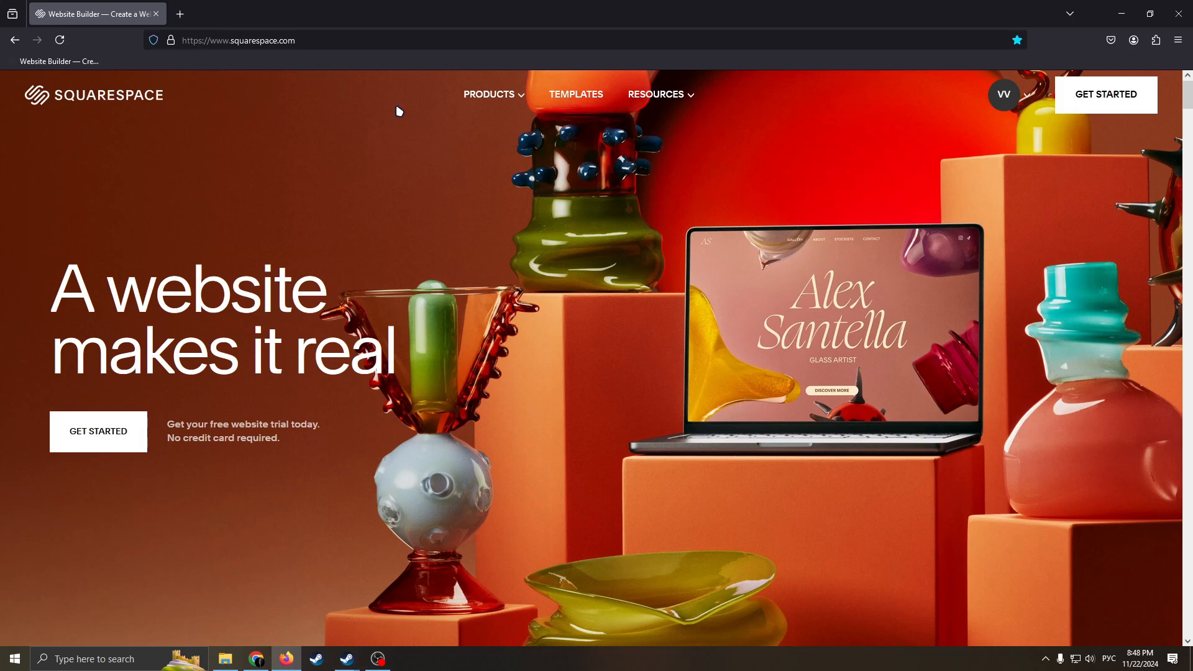
# Check the account options on the home page and start creating a new website.
pyautogui.moveTo(637, 95)
pyautogui.click(1029, 96)
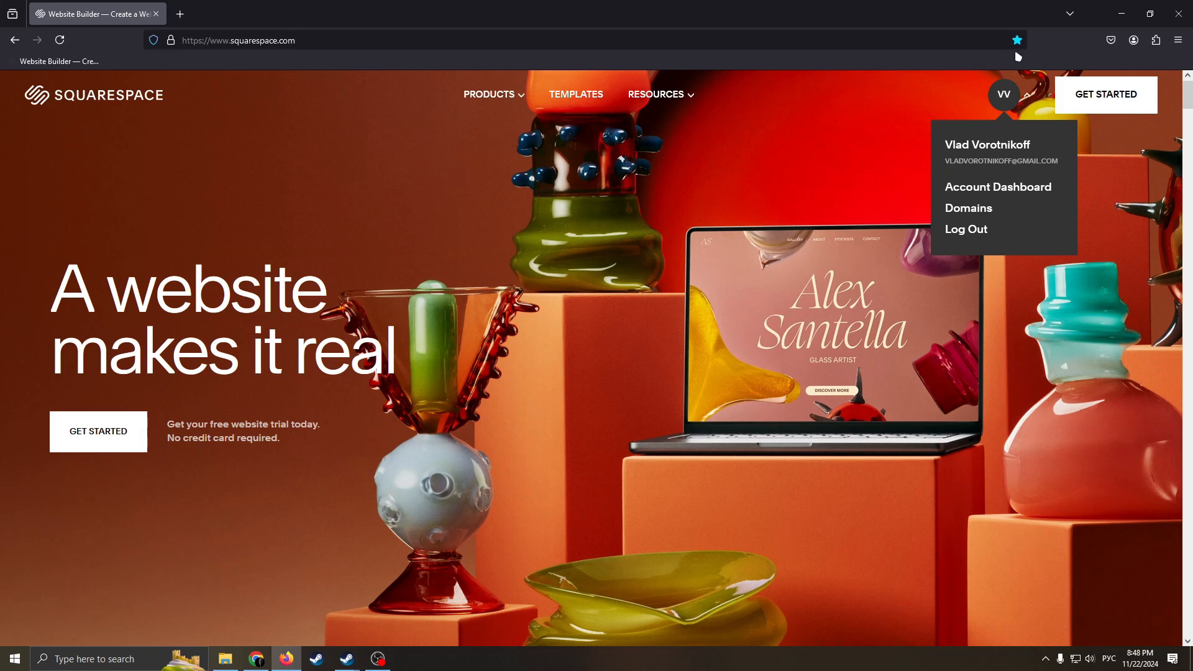
pyautogui.click(1122, 102)
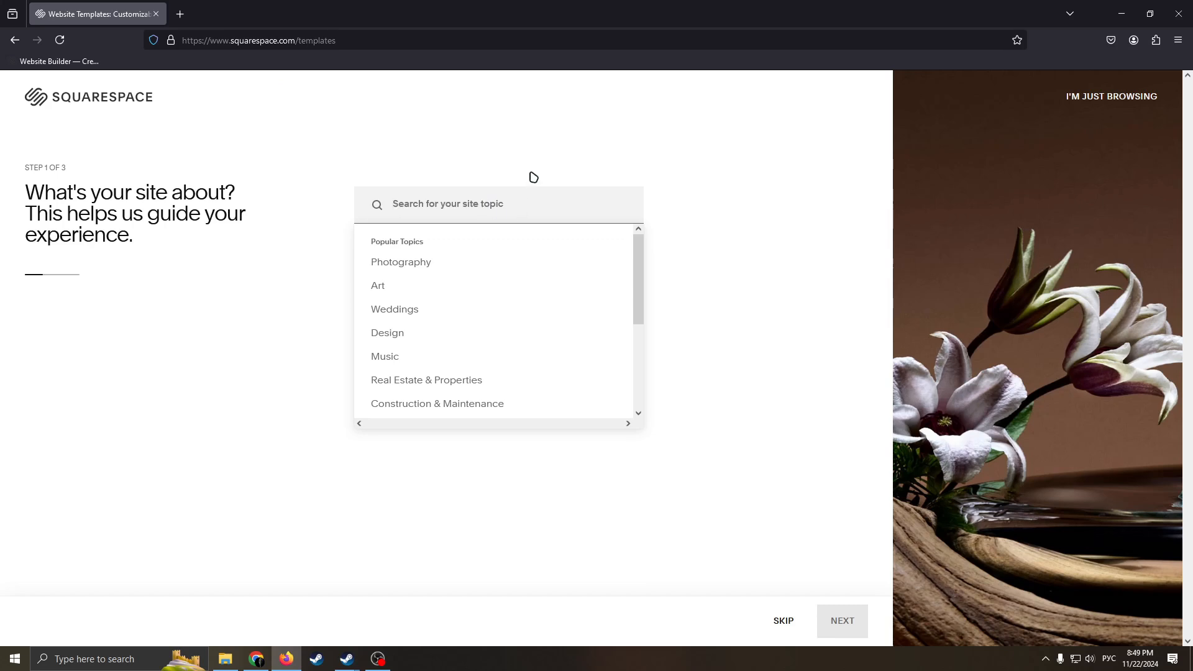
# Set the site topic to Fitness and continue to the website goals.
pyautogui.write('Аш')
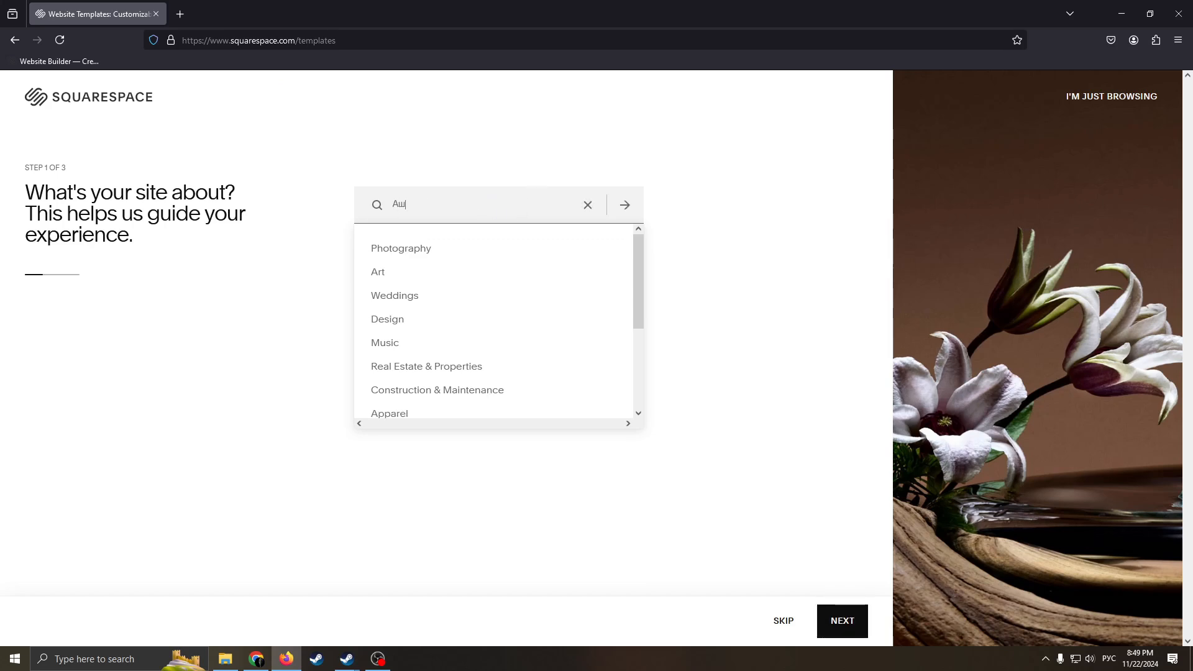
pyautogui.press('BackSpace')
pyautogui.hotkey('alt', 'shift')
pyautogui.write('Fi')
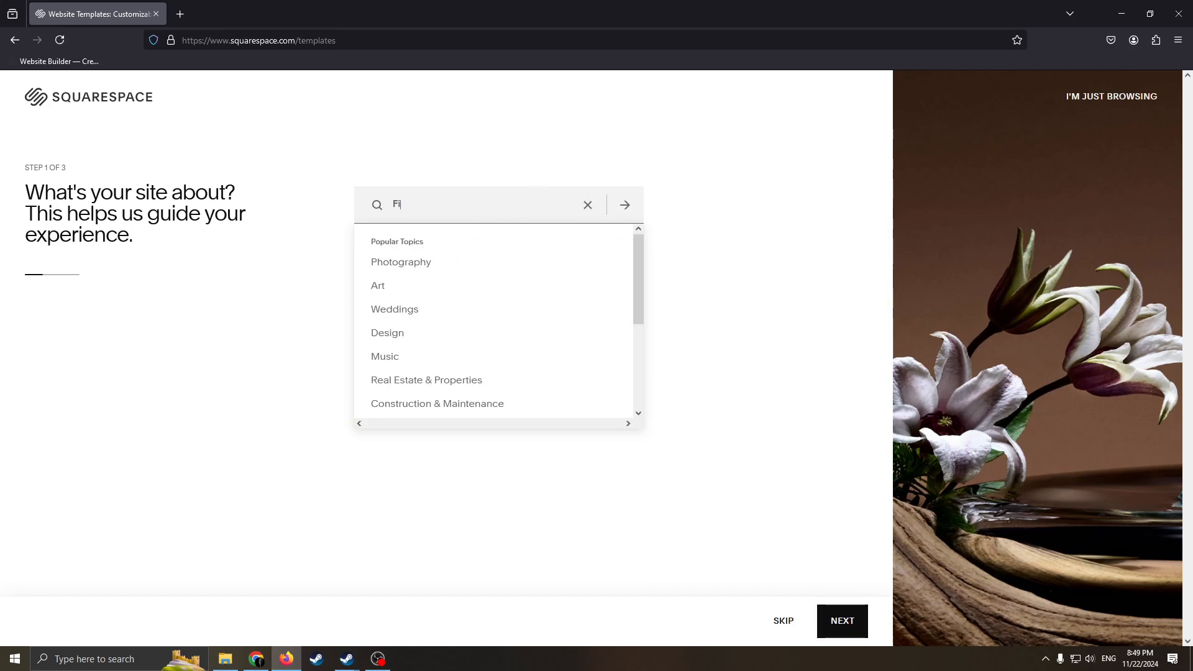
pyautogui.write('tness')
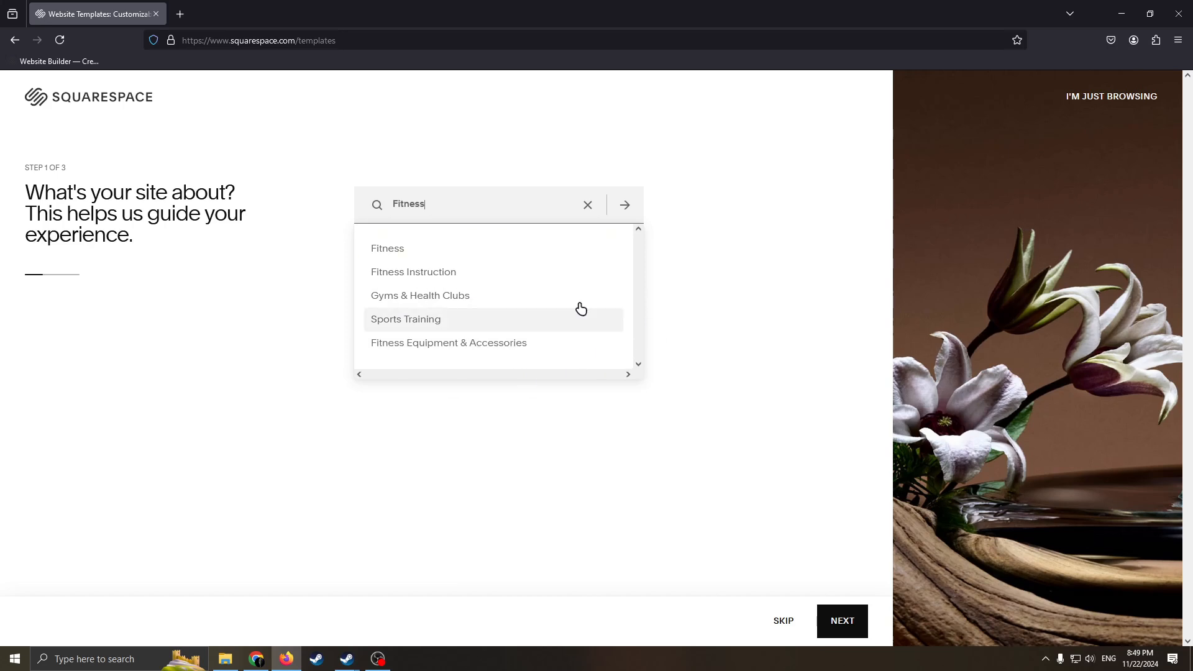
pyautogui.click(391, 248)
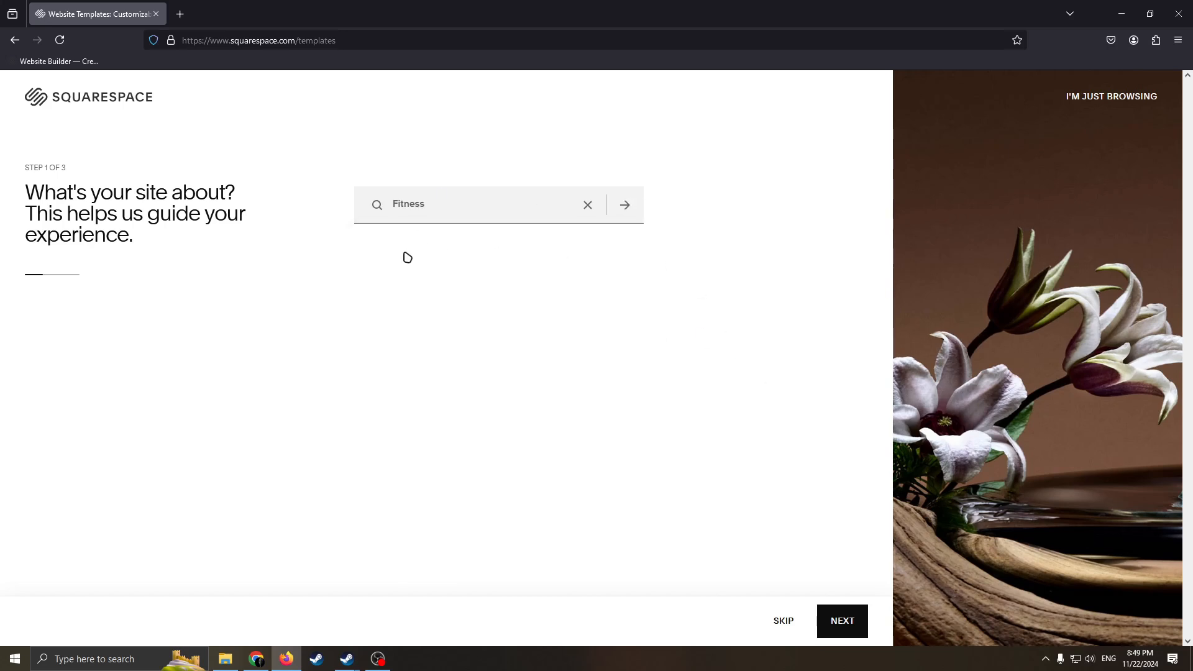
pyautogui.click(624, 204)
pyautogui.moveTo(182, 194); pyautogui.dragTo(48, 215)
pyautogui.click(214, 236)
pyautogui.moveTo(157, 222); pyautogui.dragTo(48, 193)
pyautogui.click(206, 217)
pyautogui.moveTo(176, 228); pyautogui.dragTo(39, 168)
pyautogui.click(192, 220)
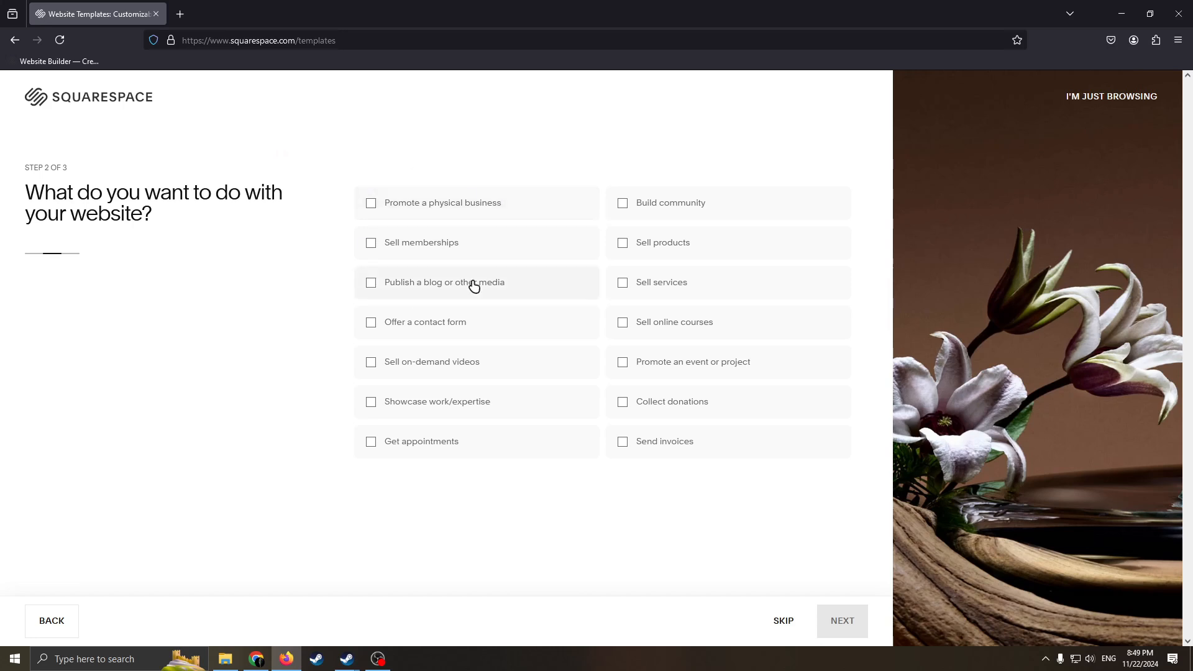
# Select the website goals Promote a physical business, Sell memberships, Publish a blog or other media, and Showcase work/expertise.
pyautogui.click(368, 208)
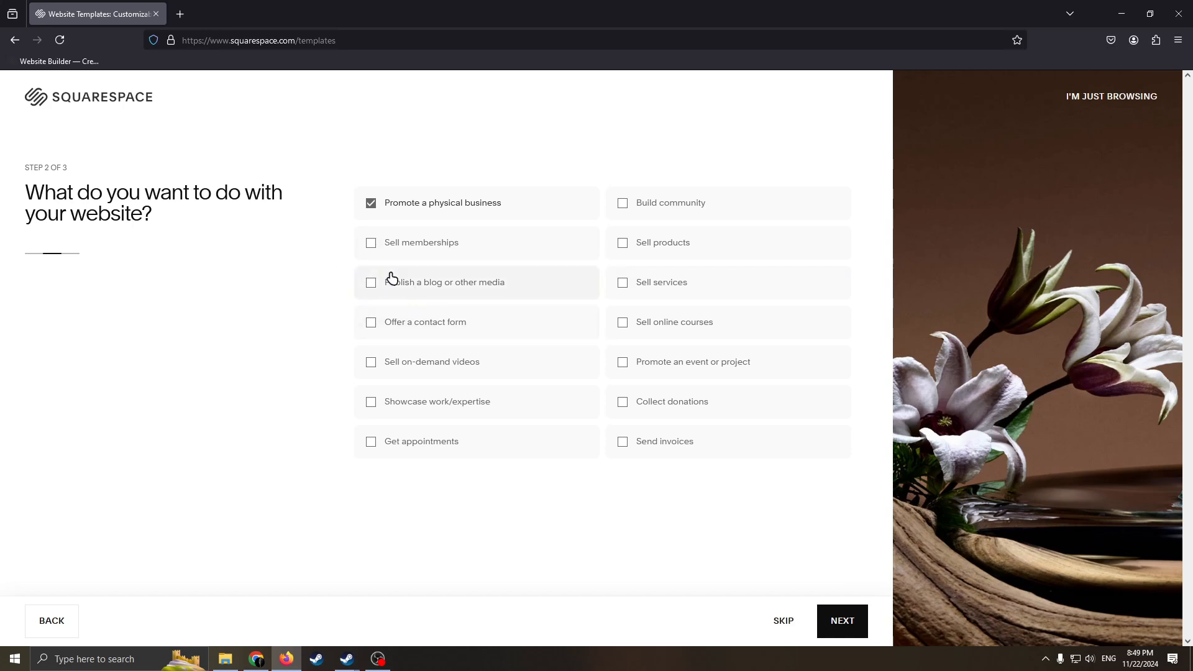
pyautogui.click(372, 284)
pyautogui.click(372, 243)
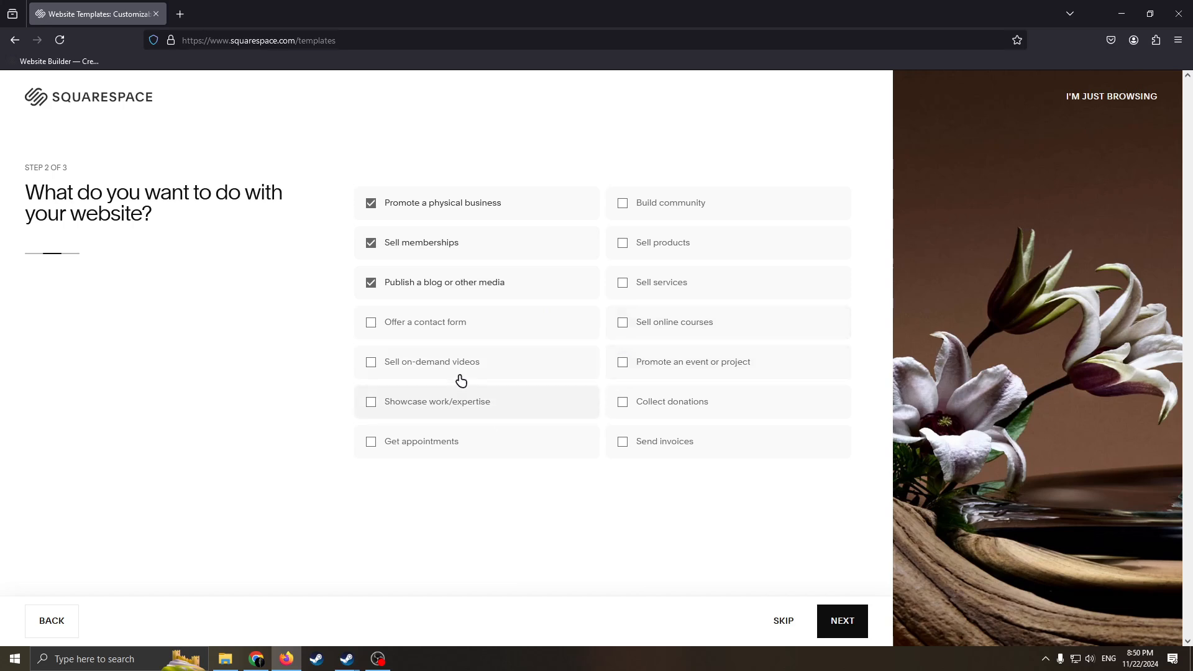
pyautogui.click(367, 407)
# Add the goals Sell online courses, Sell services, Sell products and Build community, and choose to start from the designer templates.
pyautogui.click(623, 409)
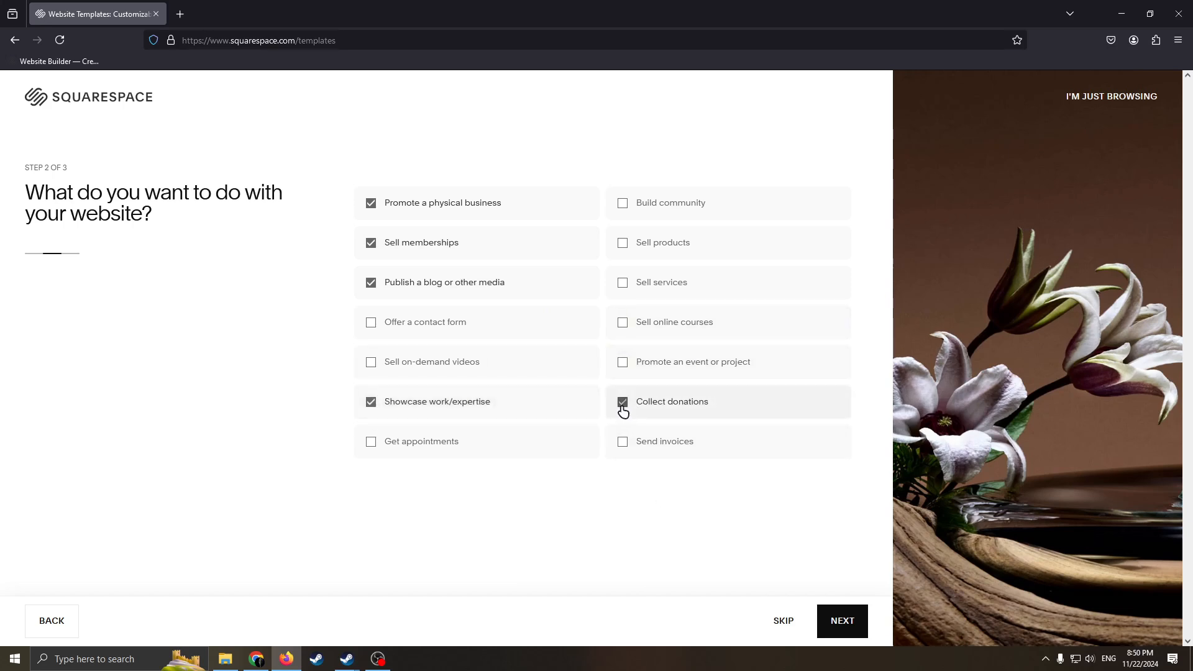
pyautogui.click(626, 325)
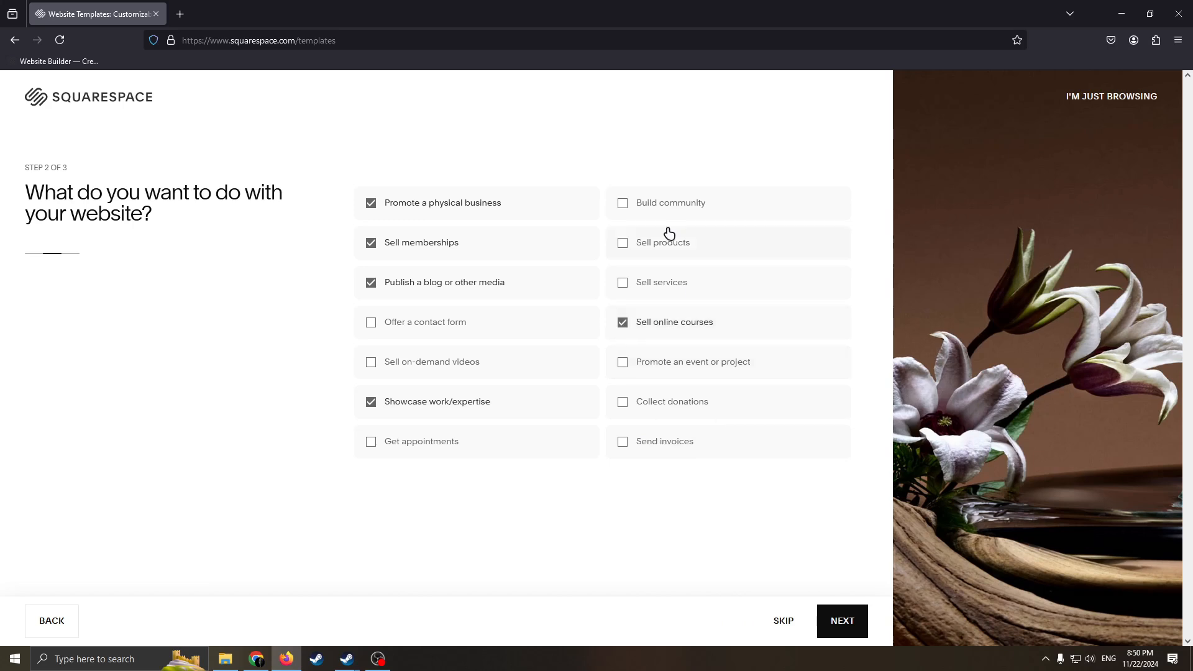
pyautogui.click(625, 286)
pyautogui.click(624, 238)
pyautogui.click(629, 212)
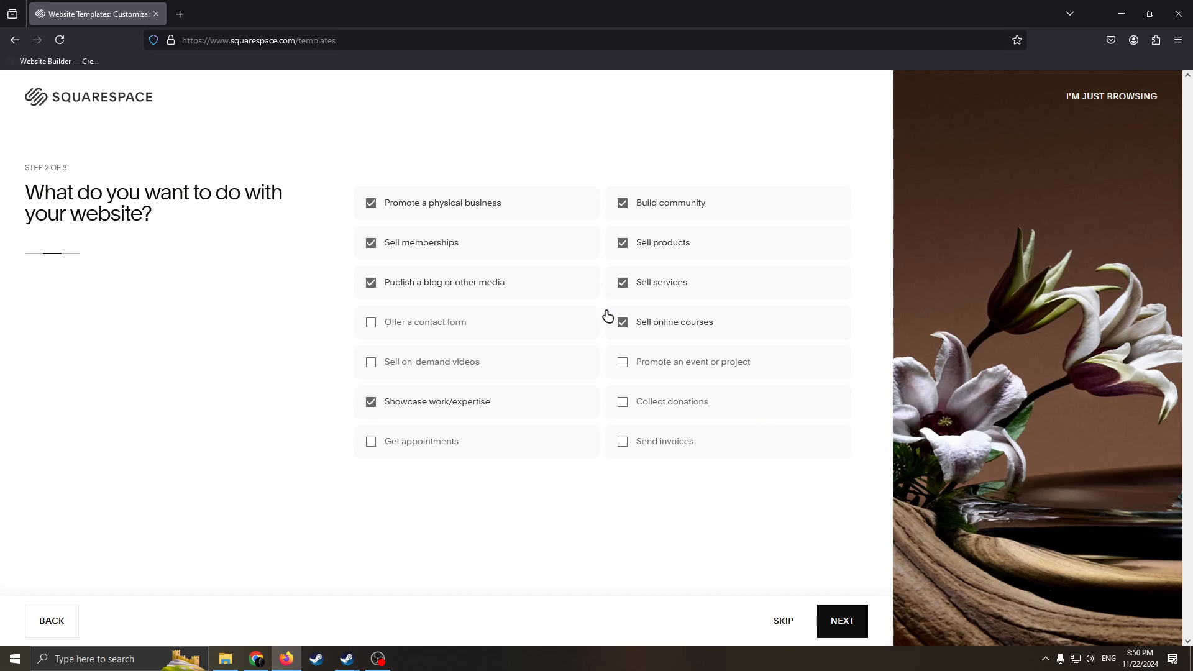
pyautogui.click(842, 623)
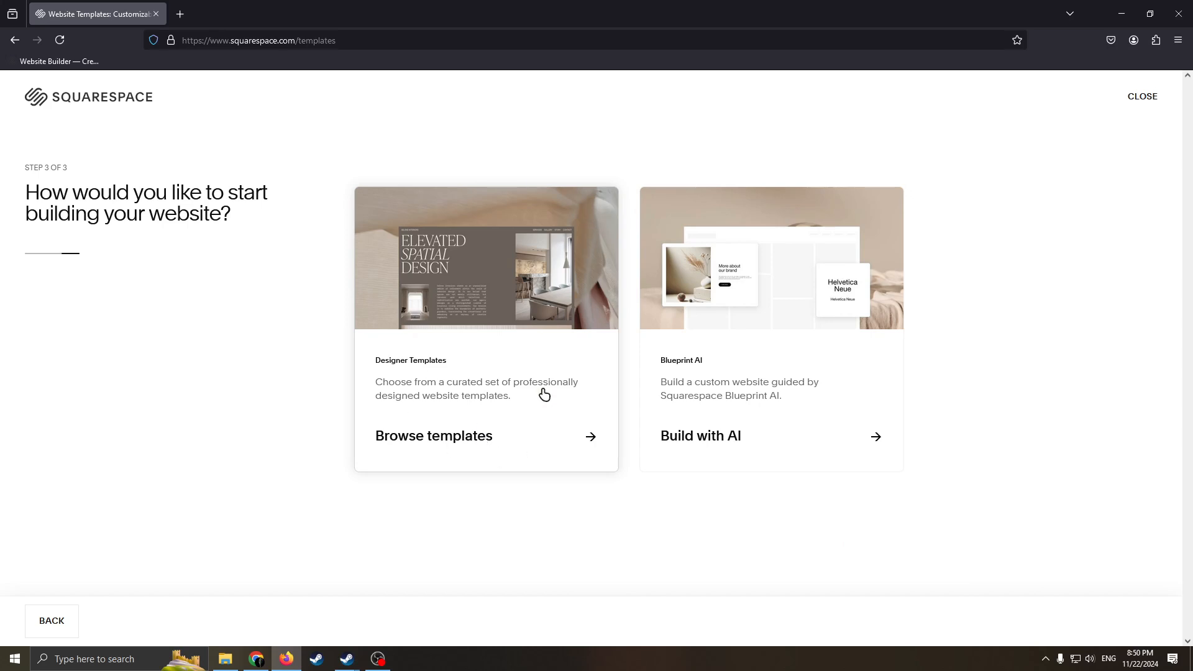
pyautogui.click(507, 323)
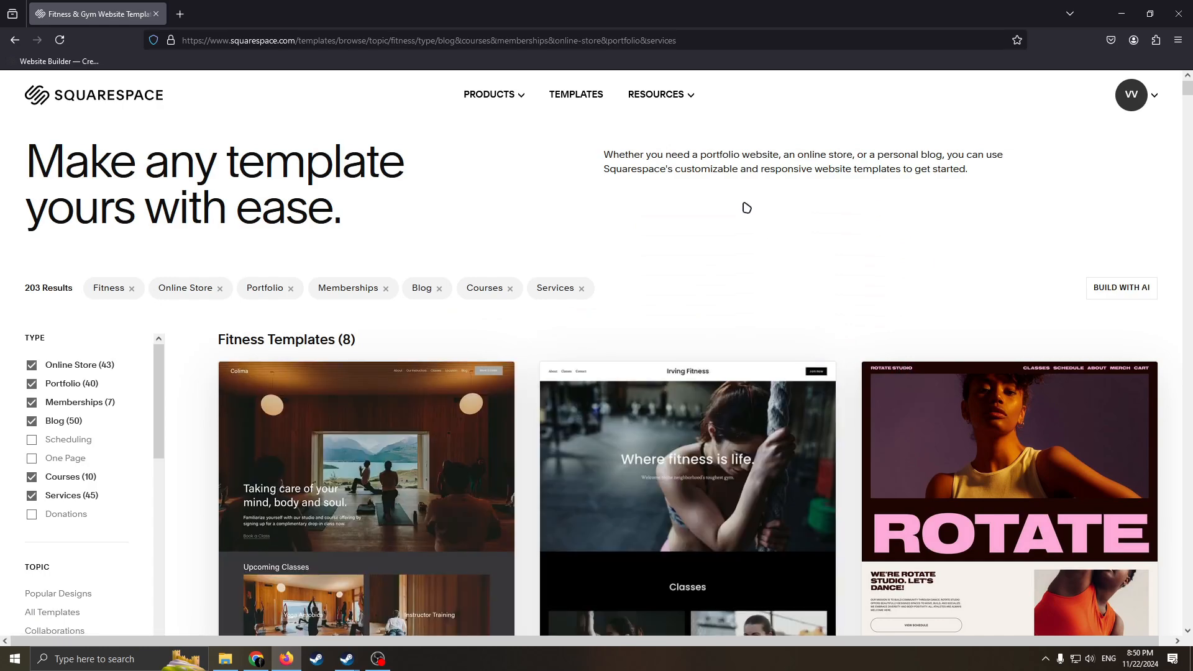
# Look through the Fitness templates and the first Online Store templates in the gallery.
pyautogui.scroll(-5, 624, 279)
pyautogui.scroll(5, 834, 258)
pyautogui.scroll(-4, 590, 364)
pyautogui.scroll(-10, 858, 277)
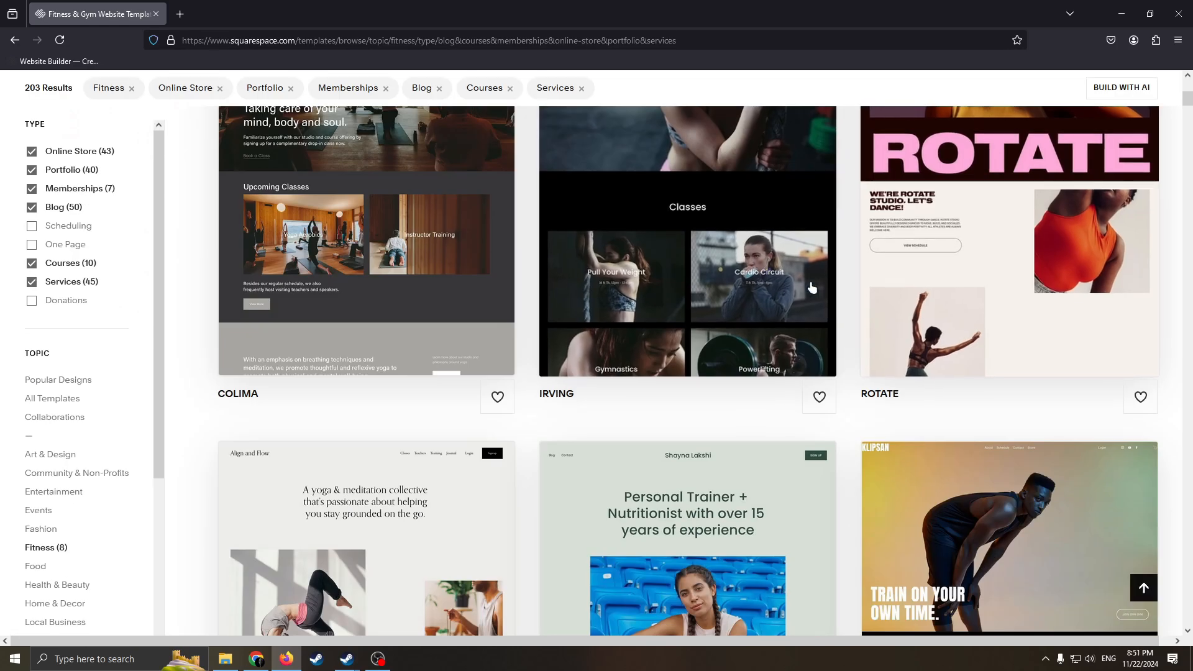
pyautogui.scroll(8, 820, 401)
pyautogui.scroll(5, 821, 401)
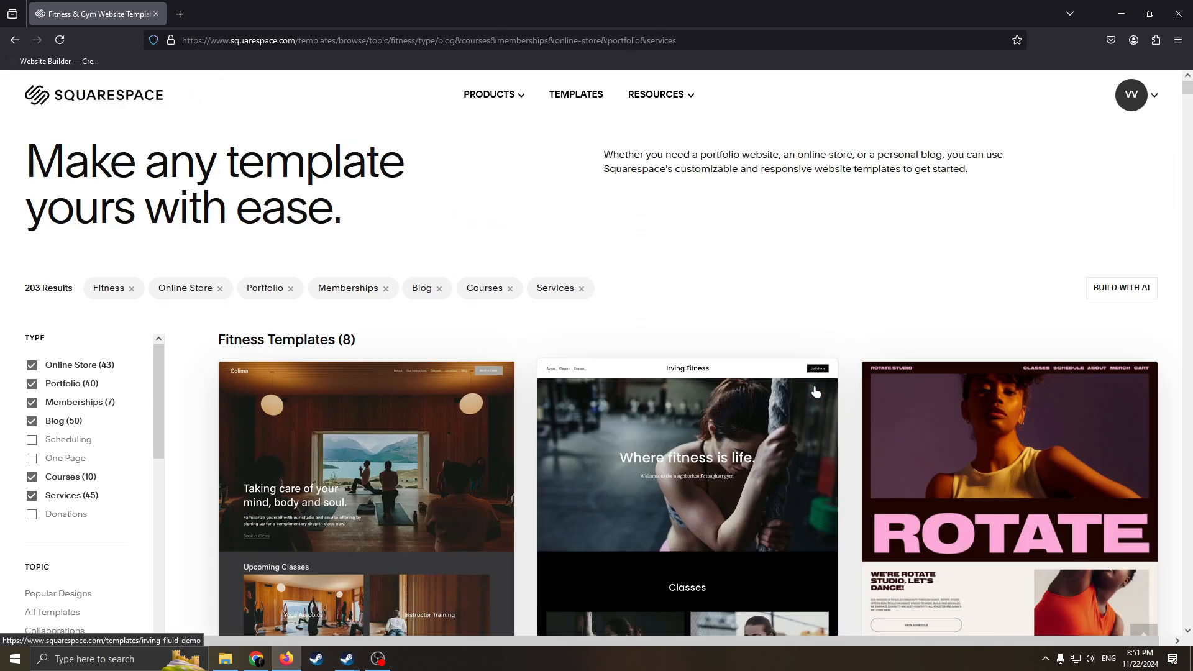
pyautogui.scroll(-4, 871, 360)
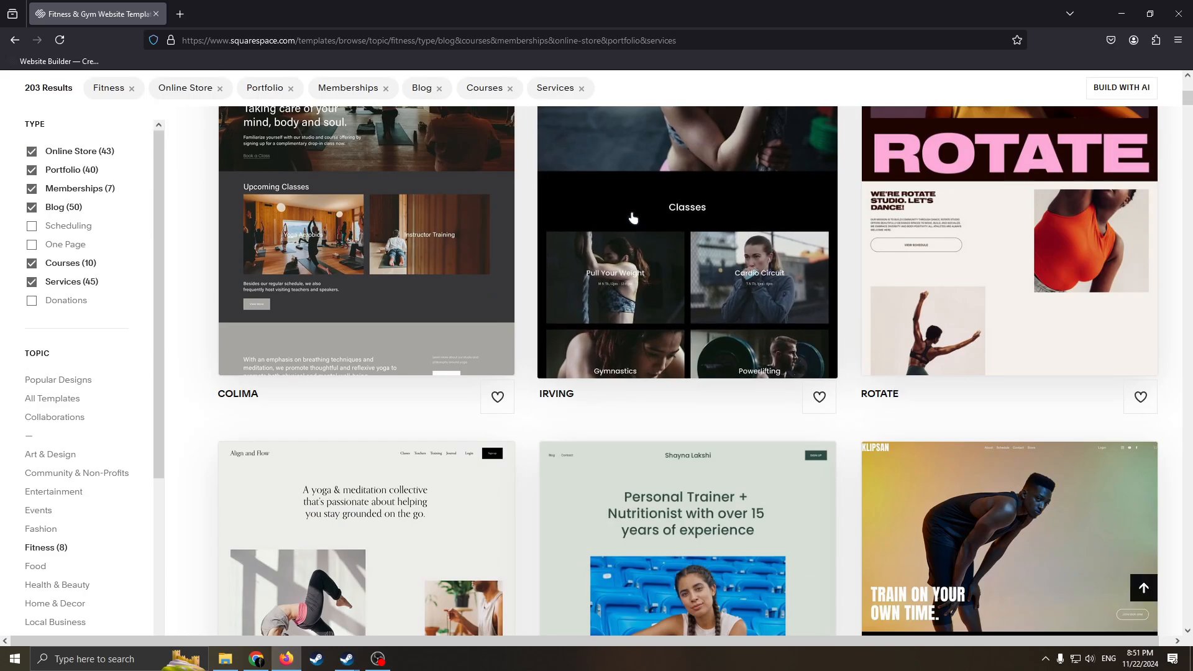
pyautogui.scroll(5, 674, 234)
pyautogui.scroll(-5, 944, 382)
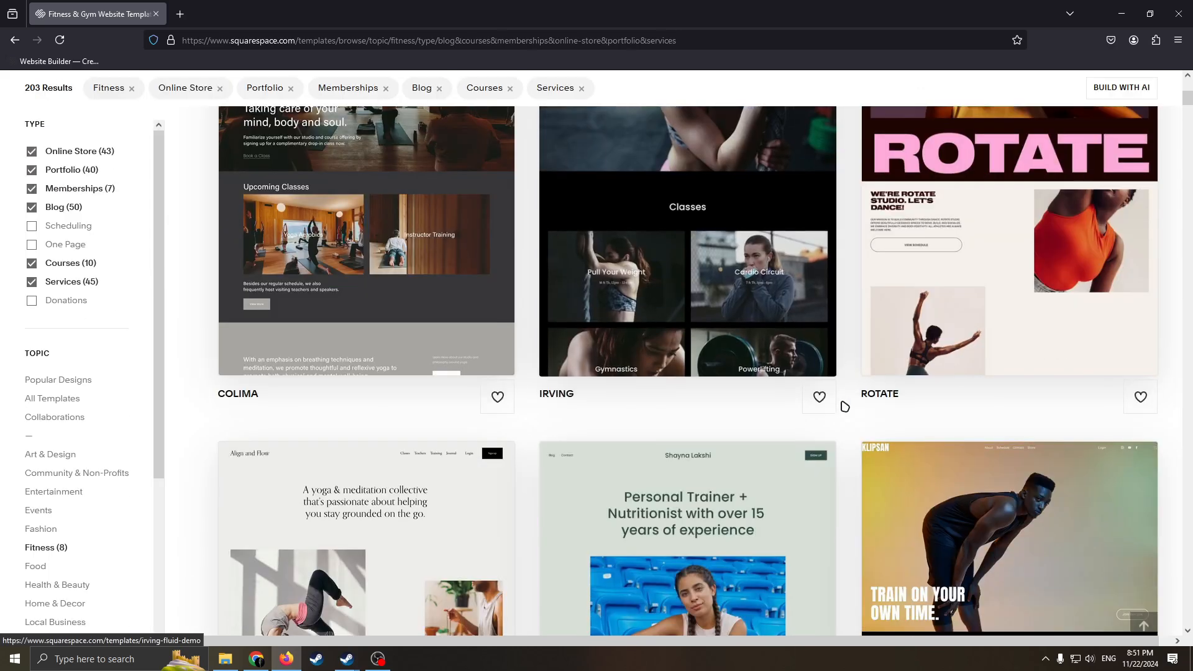
pyautogui.scroll(6, 828, 413)
pyautogui.scroll(-4, 976, 443)
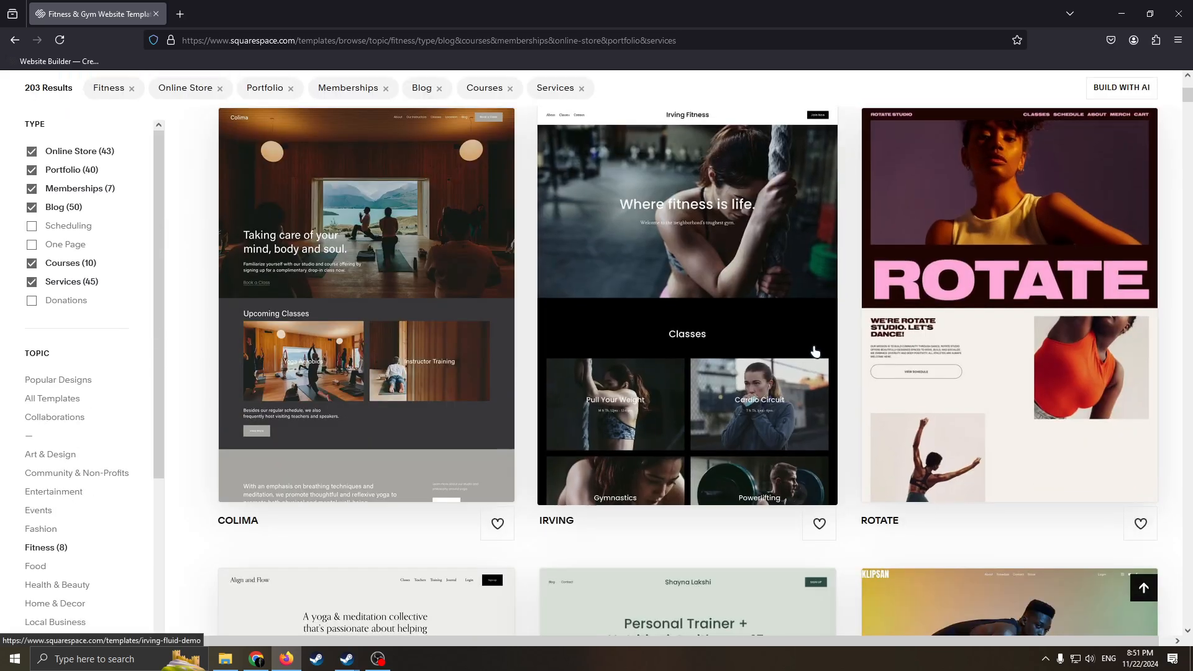
pyautogui.scroll(-4, 814, 351)
pyautogui.scroll(-10, 755, 490)
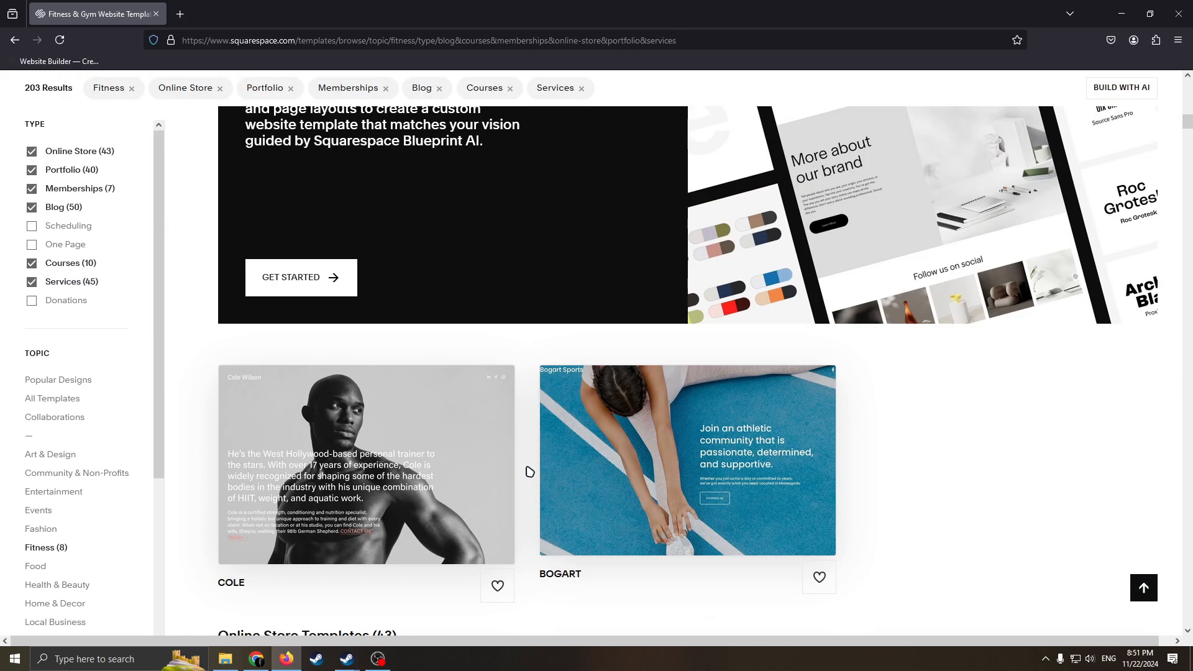
pyautogui.scroll(-4, 365, 536)
pyautogui.scroll(12, 83, 264)
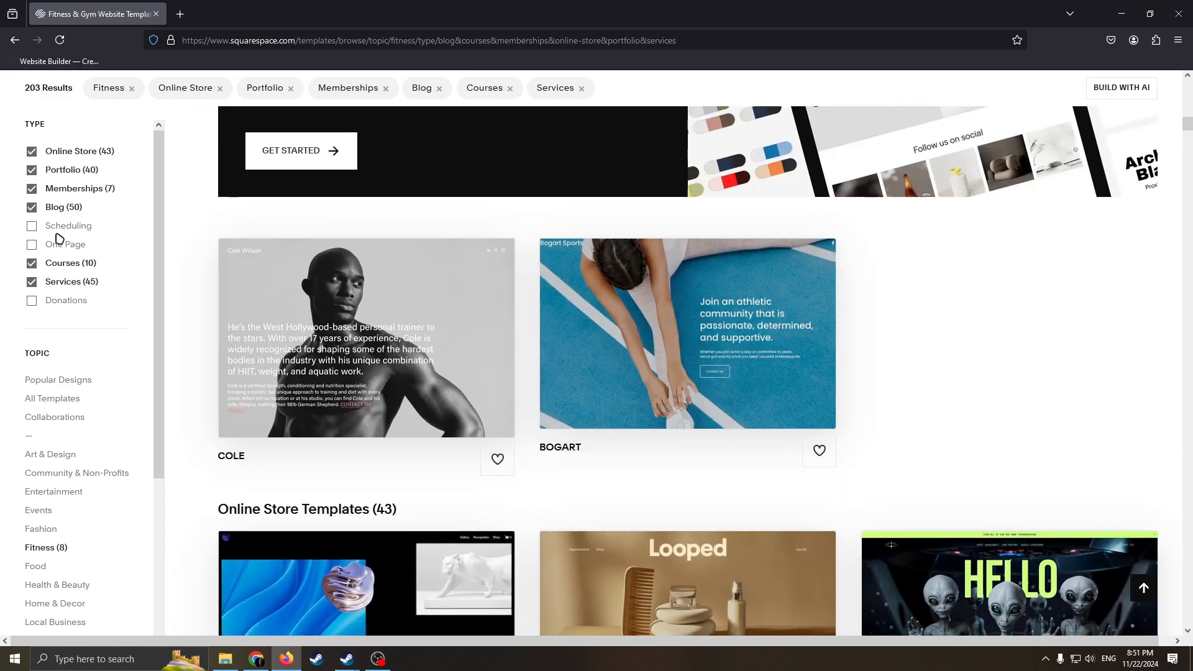
pyautogui.scroll(5, 53, 152)
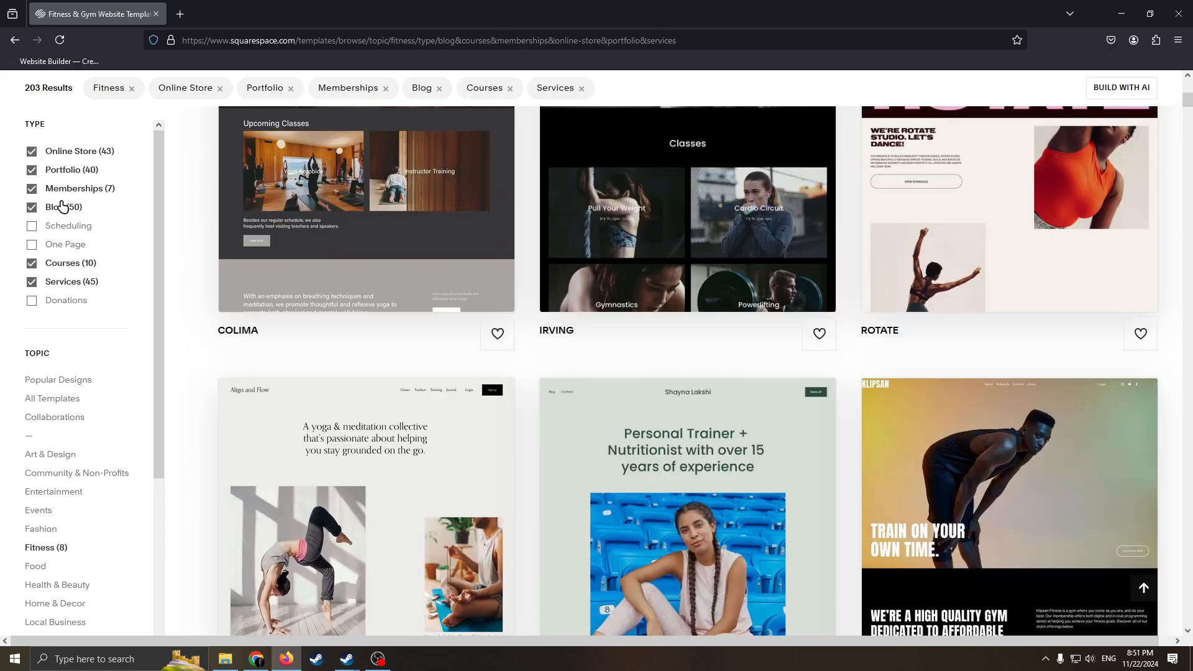
# Remove the Portfolio, Memberships and Courses types from the template filter and add Donations.
pyautogui.click(31, 172)
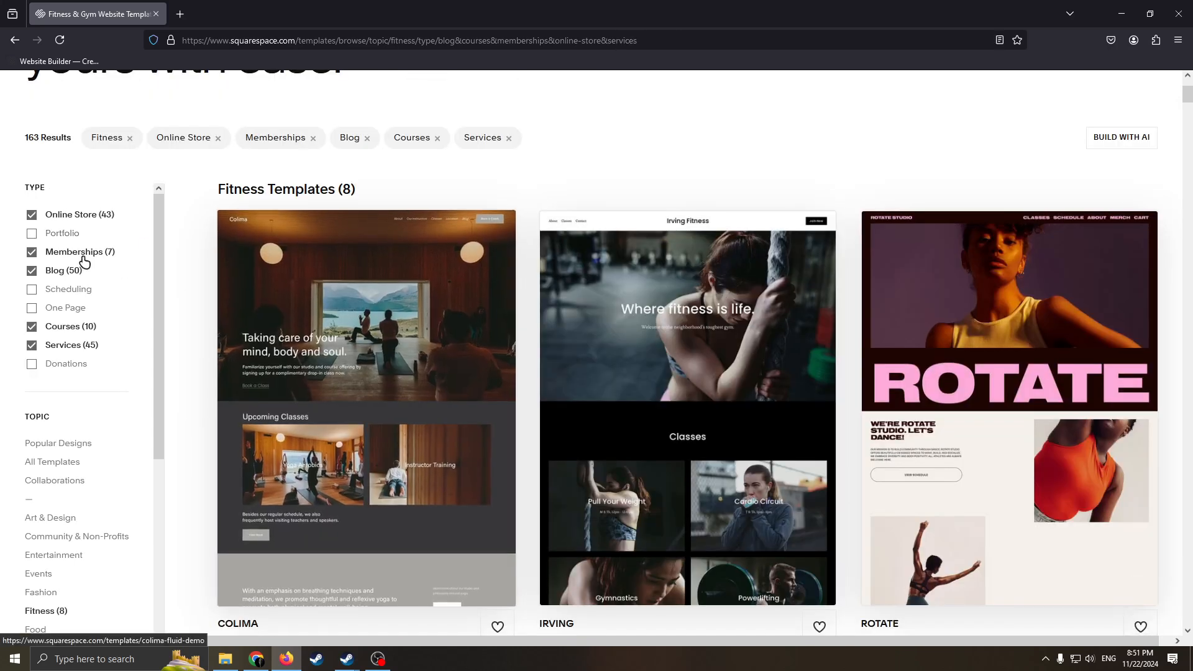
pyautogui.click(31, 252)
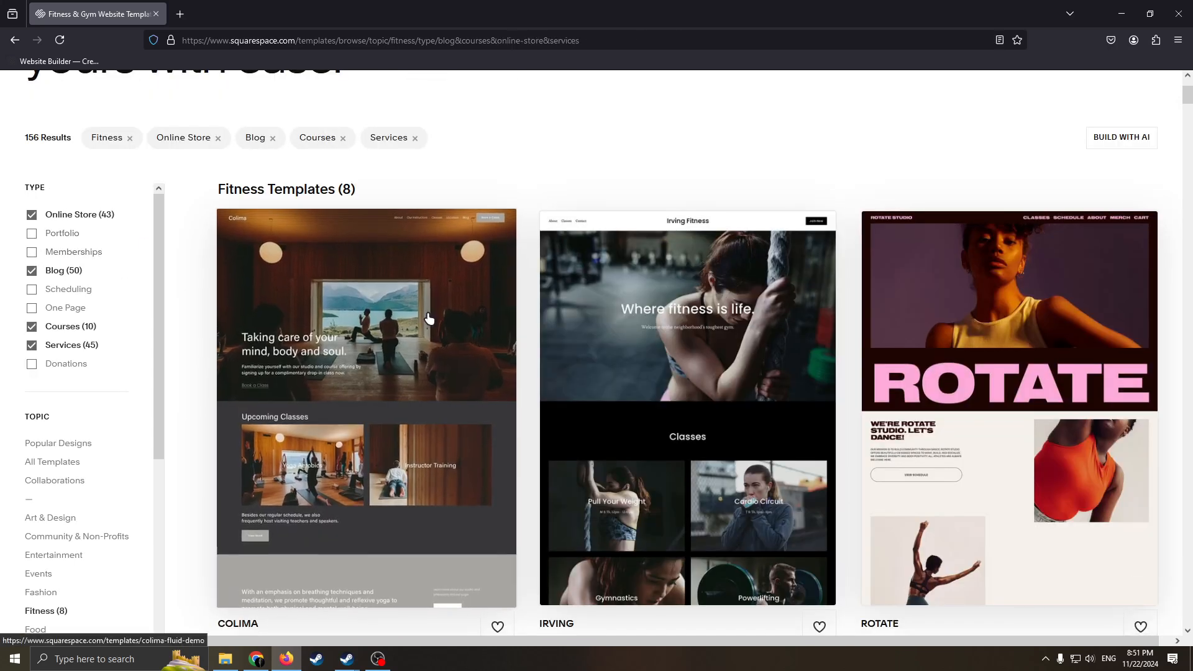
pyautogui.click(32, 326)
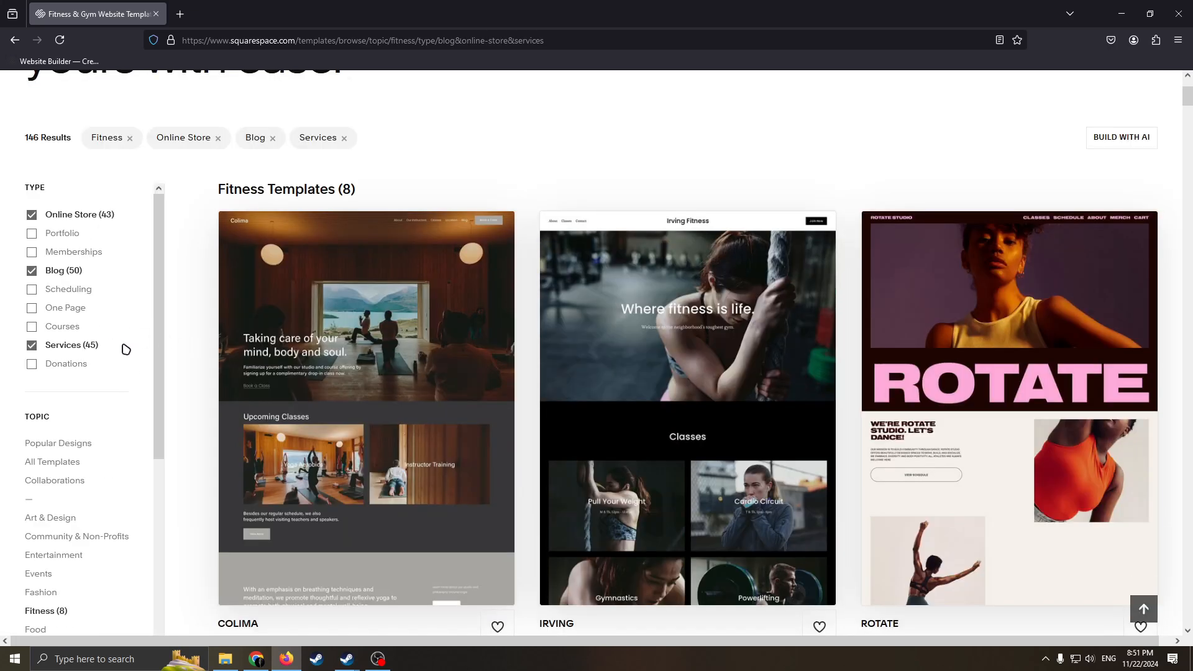
pyautogui.click(32, 364)
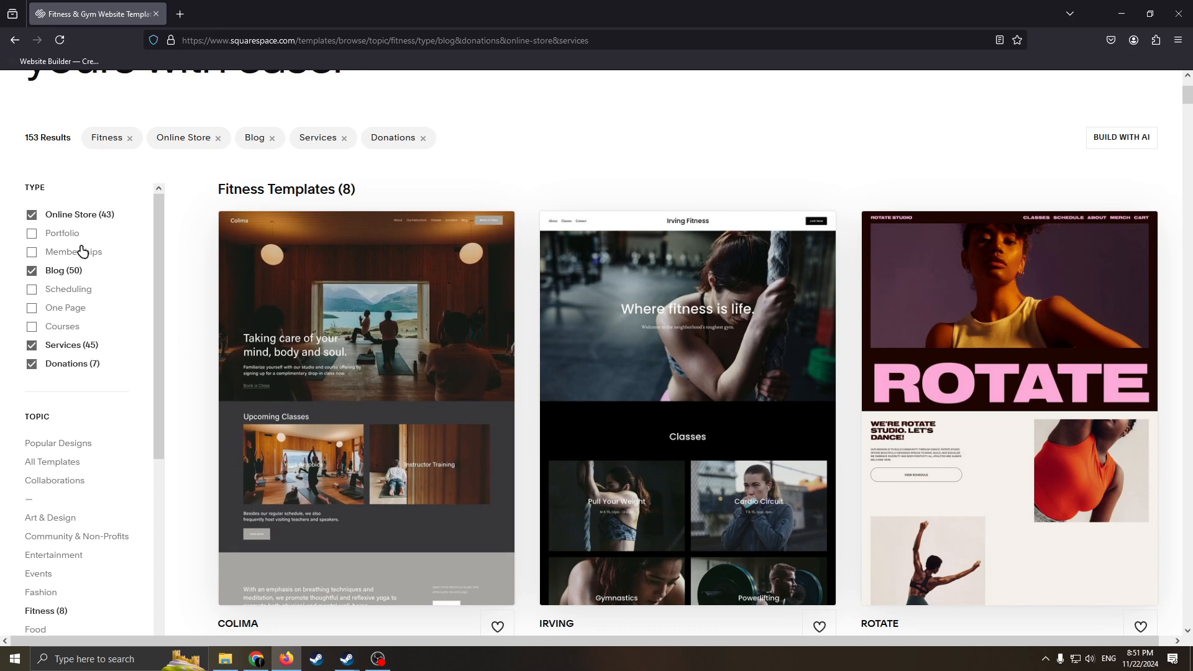
# Examine the list of template topics and compare the designs in the filtered Fitness gallery.
pyautogui.scroll(-1, 156, 298)
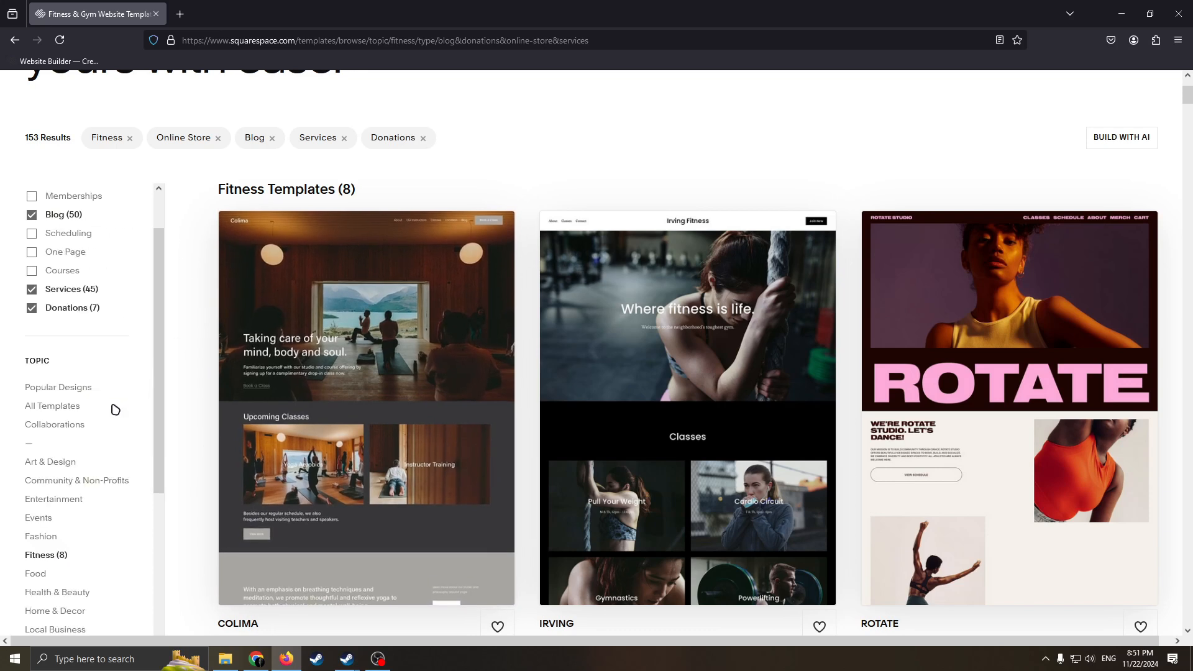
pyautogui.scroll(-2, 93, 385)
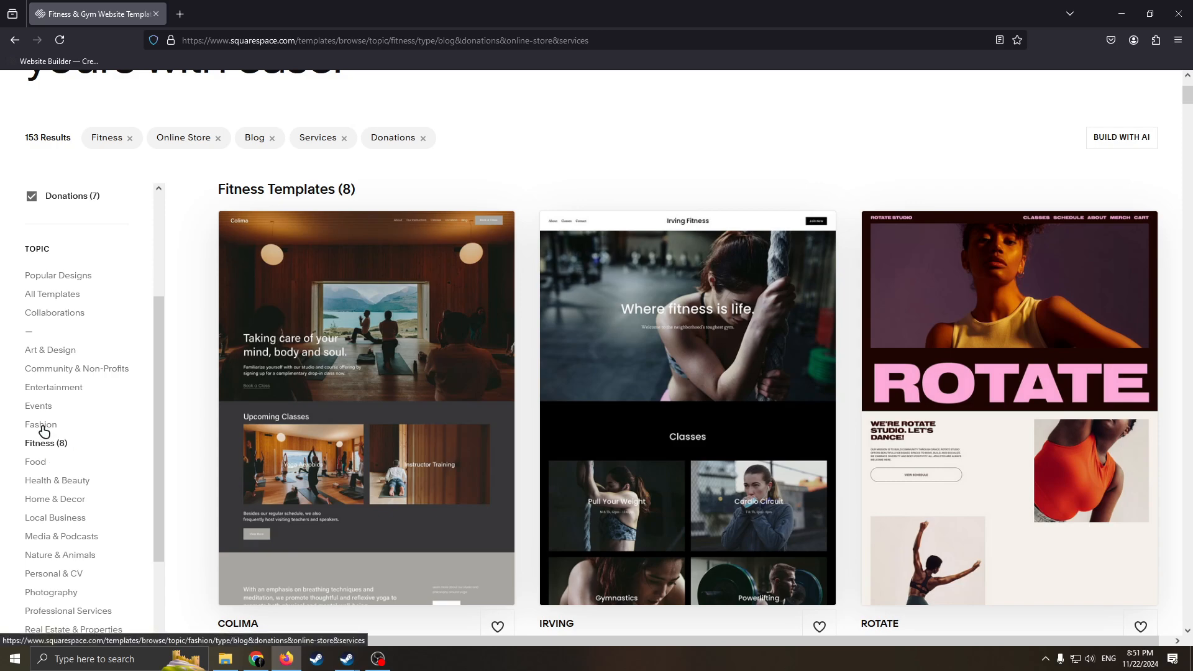
pyautogui.scroll(-10, 503, 258)
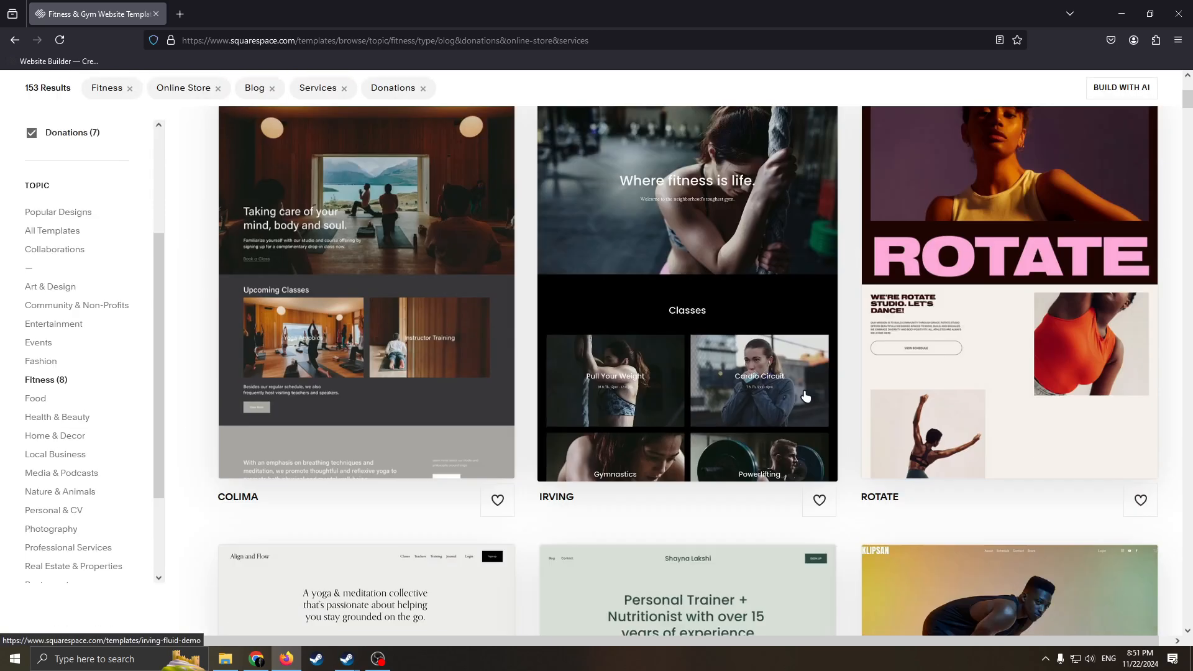
pyautogui.scroll(5, 615, 365)
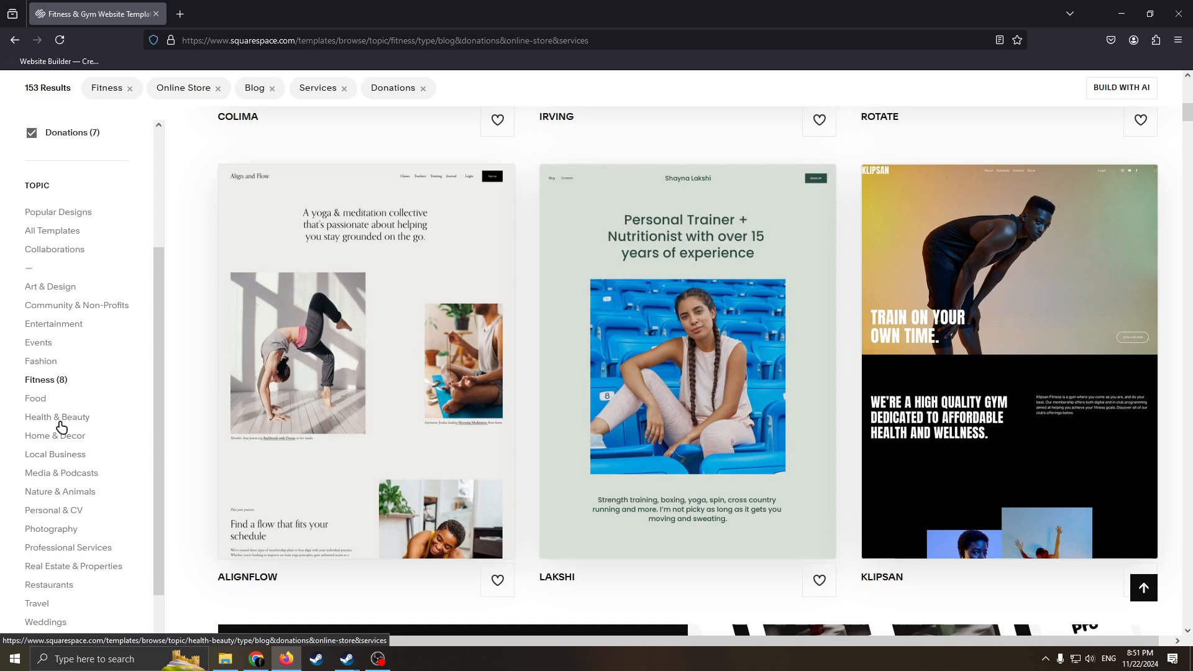
pyautogui.scroll(1, 227, 389)
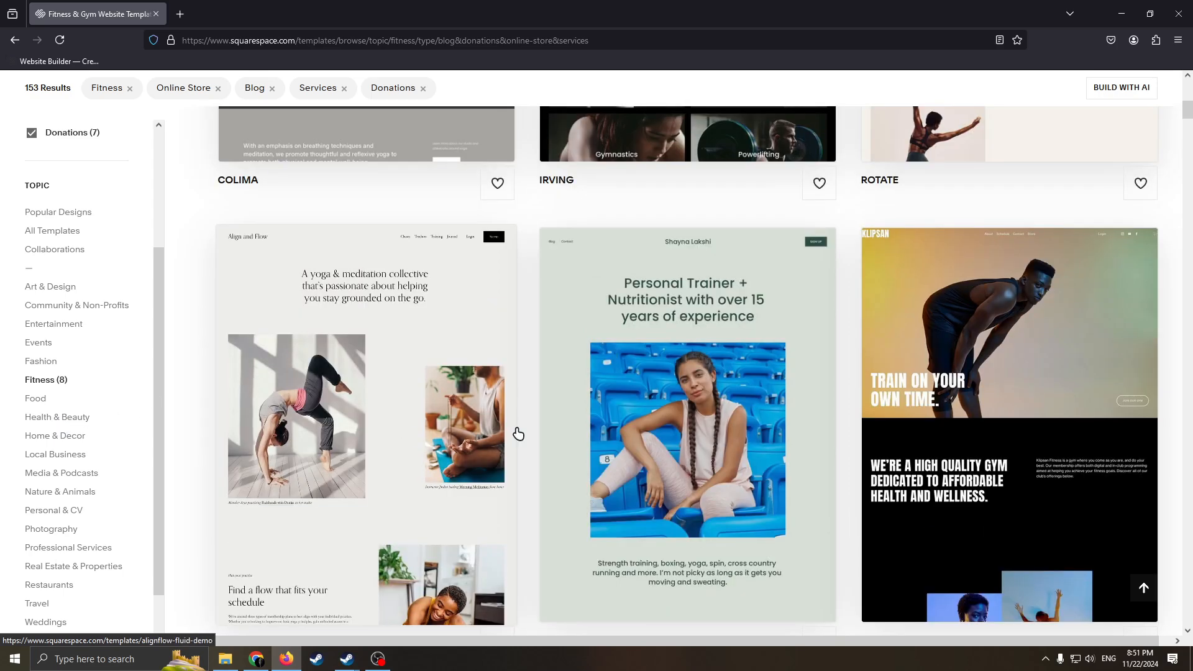
pyautogui.scroll(-4, 627, 418)
pyautogui.scroll(10, 627, 418)
pyautogui.scroll(-6, 673, 414)
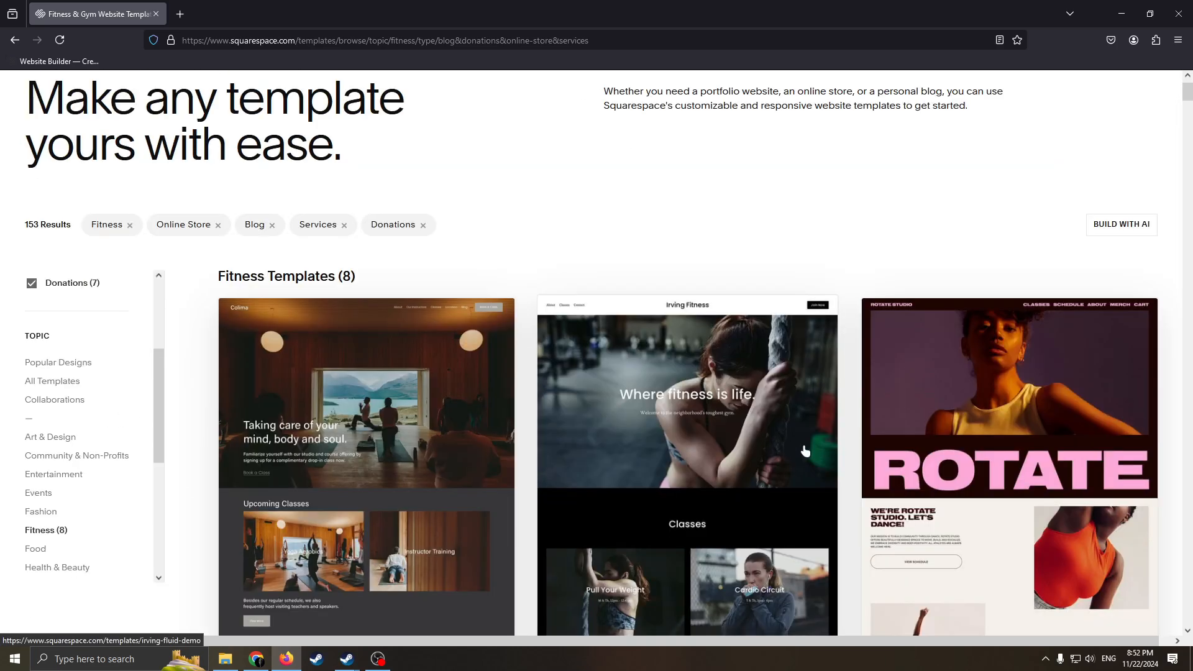
pyautogui.scroll(-2, 780, 369)
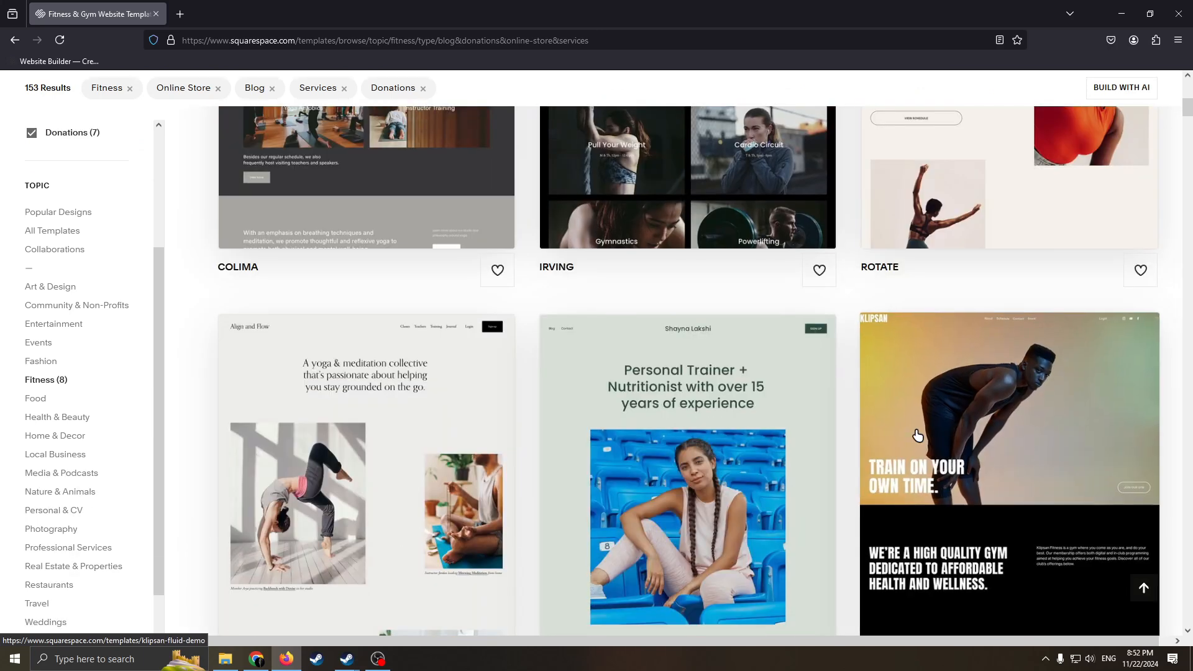
pyautogui.scroll(4, 753, 315)
pyautogui.scroll(1, 686, 351)
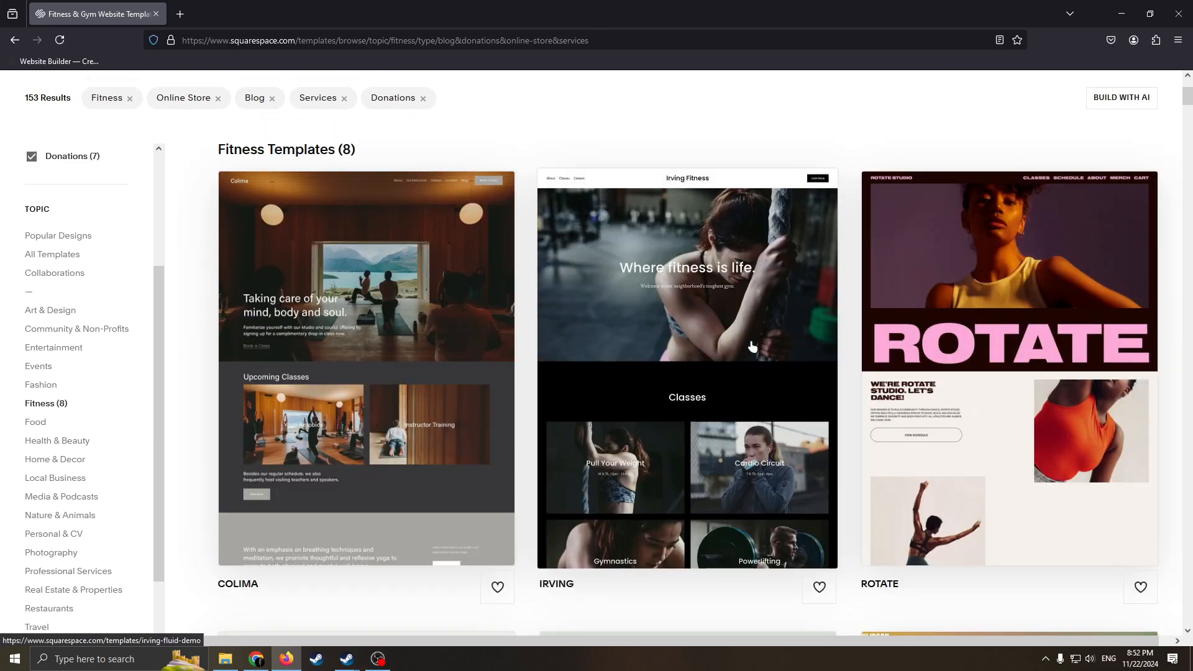
# Open the preview page of the Irving fitness template.
pyautogui.click(691, 295)
pyautogui.doubleClick(954, 190)
pyautogui.click(1179, 343)
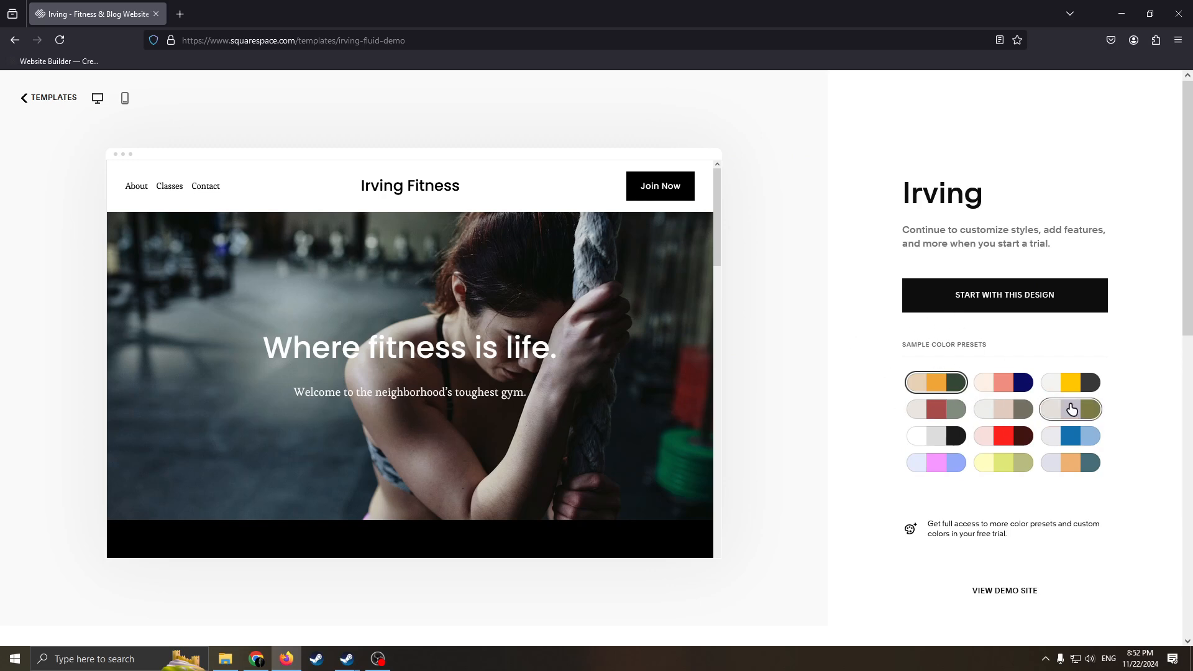
# Look through the Irving demo page from the hero banner down to the About the Gym section.
pyautogui.scroll(-10, 612, 359)
pyautogui.scroll(5, 610, 386)
pyautogui.scroll(5, 644, 380)
pyautogui.scroll(-7, 624, 394)
pyautogui.scroll(6, 540, 377)
pyautogui.scroll(-3, 673, 346)
pyautogui.scroll(3, 565, 349)
pyautogui.scroll(-12, 543, 365)
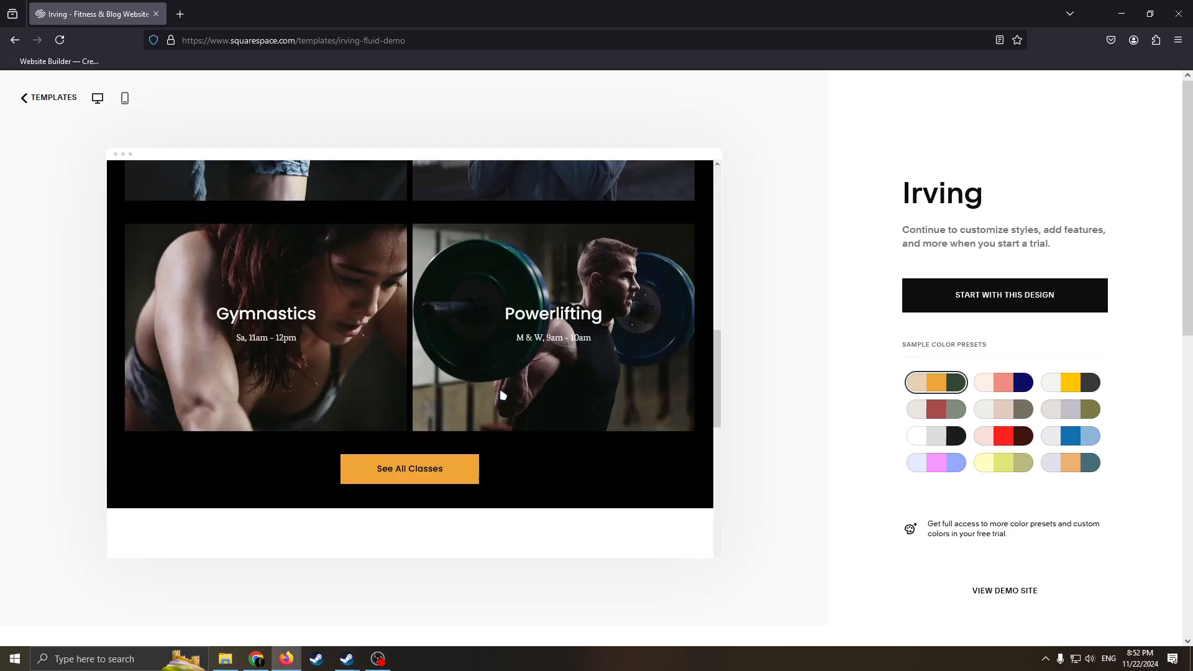
pyautogui.scroll(3, 407, 324)
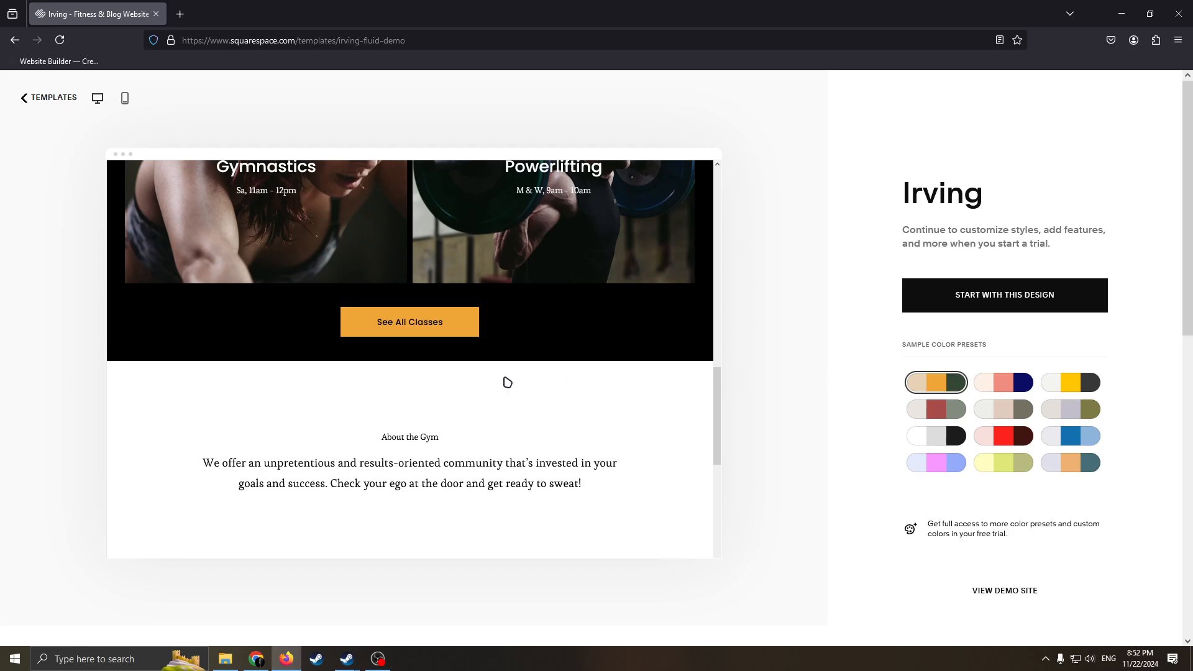
pyautogui.scroll(8, 568, 380)
# Try the coral-and-navy, red and pink-and-periwinkle color presets on the Irving demo and compare the result.
pyautogui.click(1003, 382)
pyautogui.scroll(-9, 527, 394)
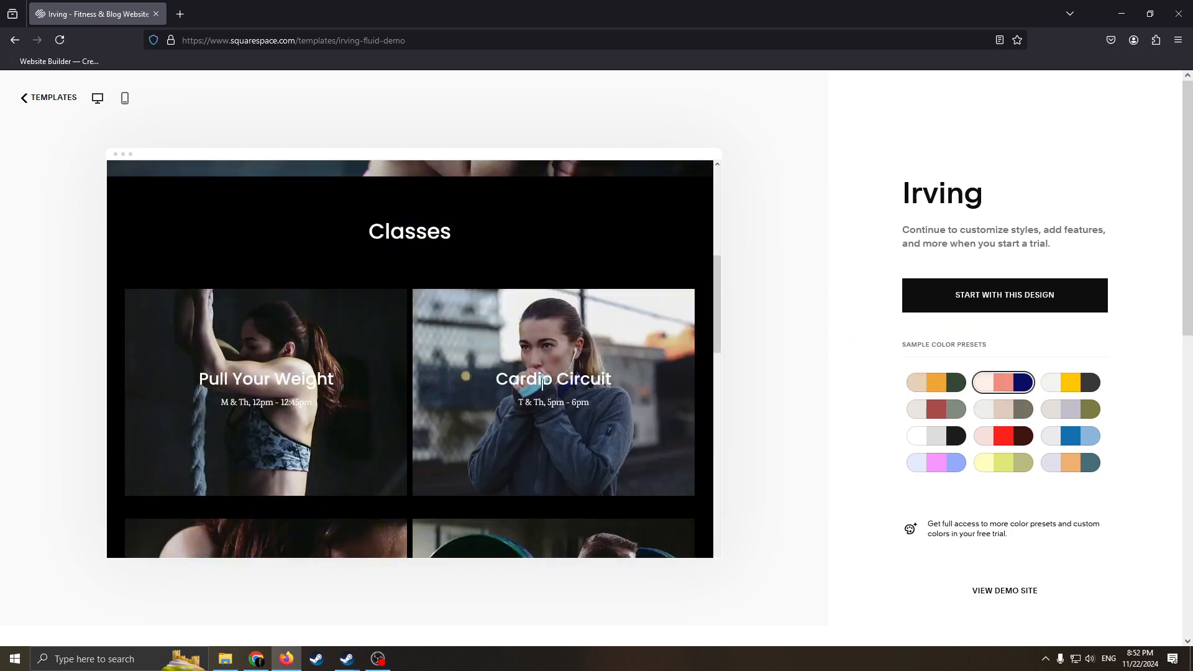
pyautogui.click(1003, 436)
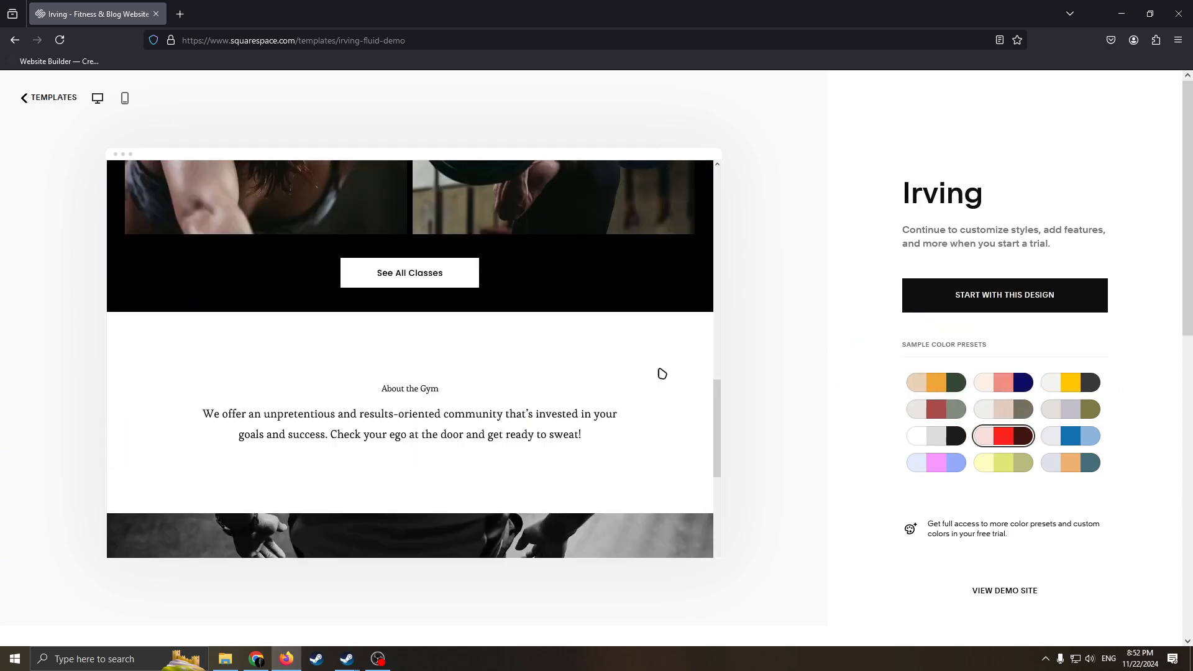
pyautogui.scroll(12, 591, 381)
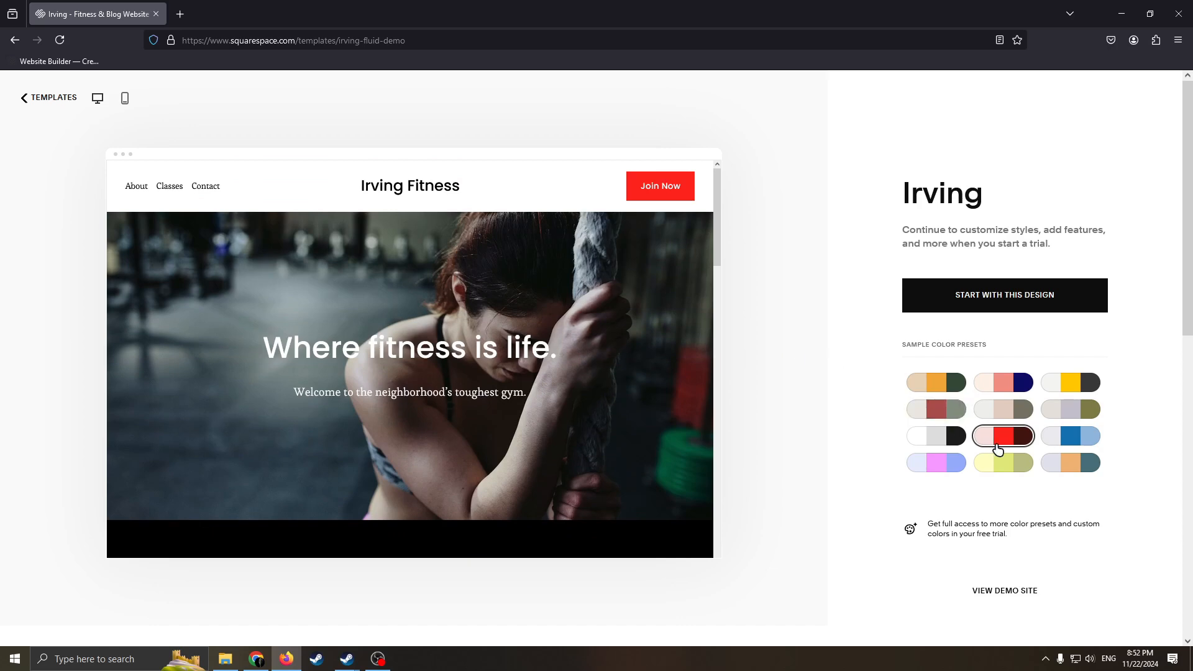
pyautogui.click(948, 462)
pyautogui.scroll(-5, 558, 390)
pyautogui.scroll(6, 553, 389)
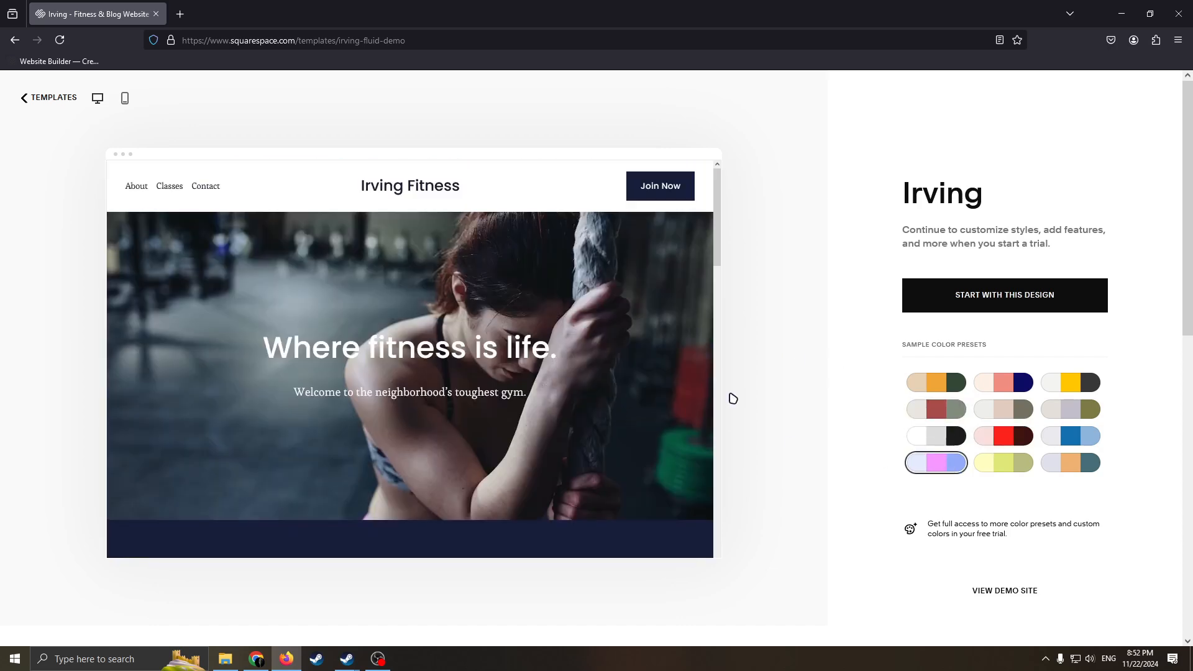
# Try the blue color preset and the lavender, orange and teal preset on the Irving demo.
pyautogui.click(1072, 434)
pyautogui.scroll(-8, 568, 477)
pyautogui.scroll(-5, 568, 472)
pyautogui.scroll(8, 572, 447)
pyautogui.click(1070, 462)
pyautogui.scroll(6, 534, 450)
pyautogui.scroll(-5, 482, 435)
pyautogui.scroll(5, 559, 372)
pyautogui.scroll(-6, 640, 441)
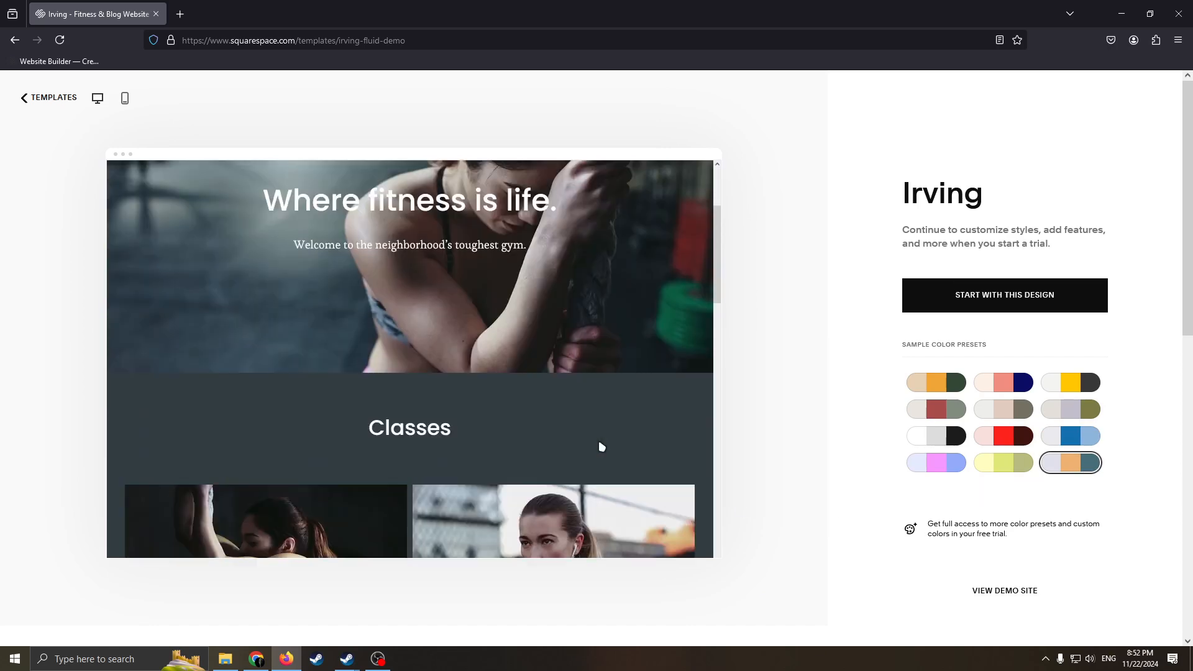
# Try the lime, olive, yellow-and-charcoal and coral-and-navy color presets on the Irving demo.
pyautogui.click(1003, 462)
pyautogui.scroll(6, 560, 409)
pyautogui.click(1095, 410)
pyautogui.scroll(-8, 503, 394)
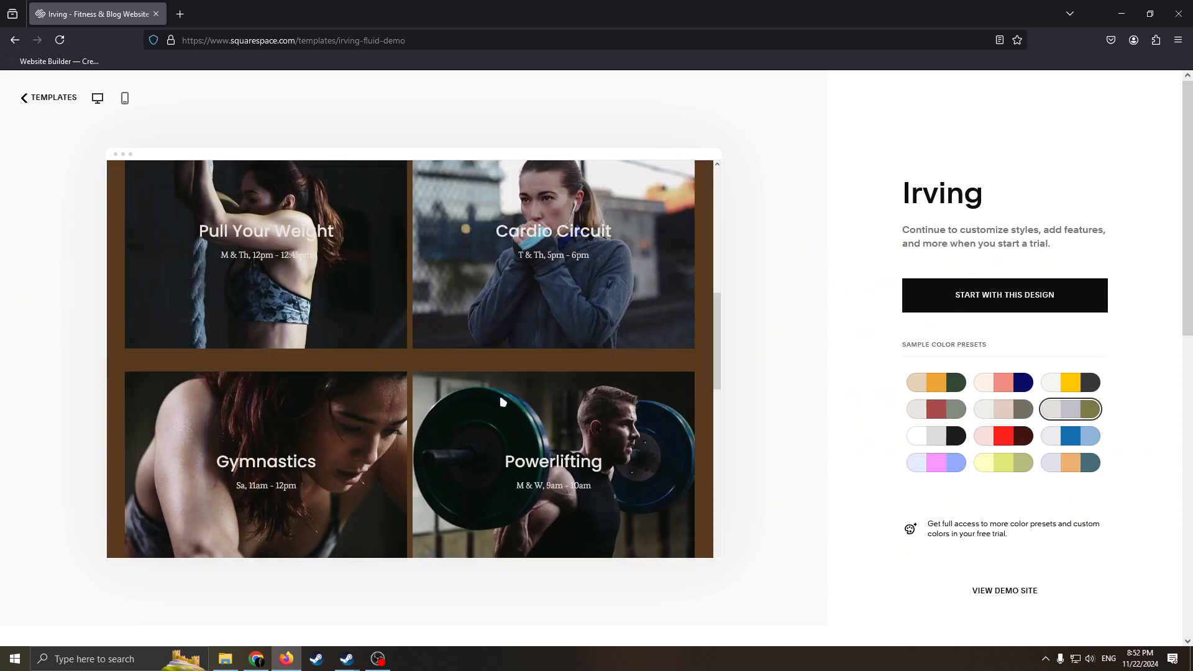
pyautogui.scroll(8, 543, 391)
pyautogui.click(1083, 381)
pyautogui.scroll(-8, 544, 408)
pyautogui.click(1013, 381)
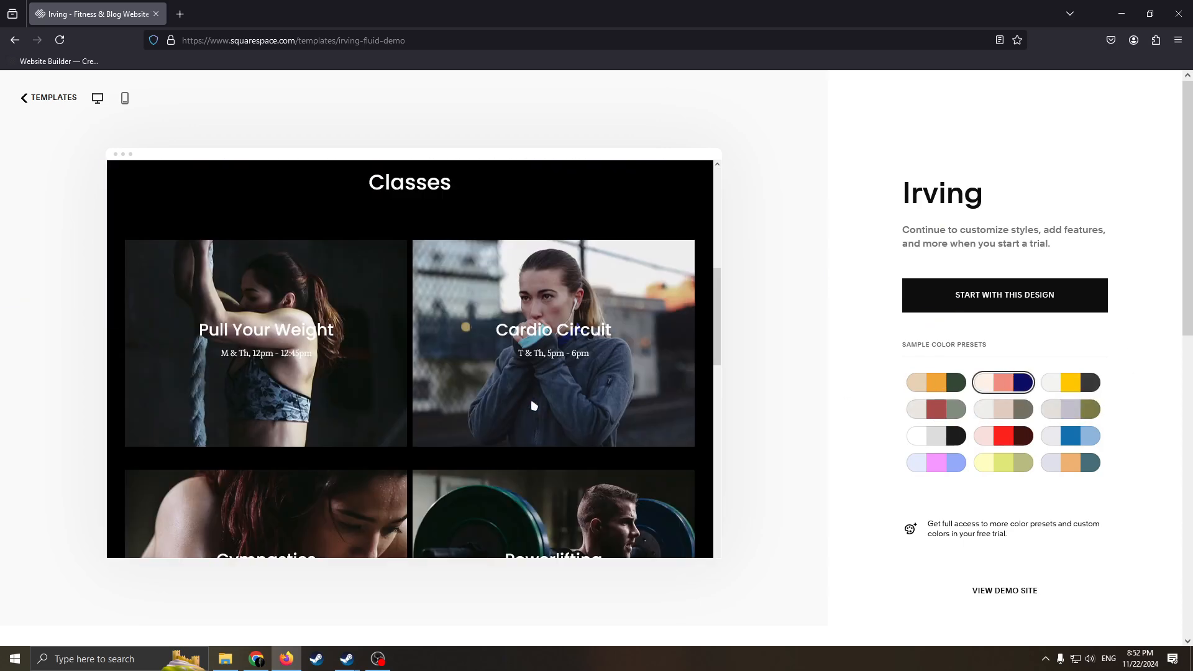
# Apply the lavender, orange and teal color preset and start the site with the Irving design.
pyautogui.click(1082, 463)
pyautogui.scroll(10, 628, 394)
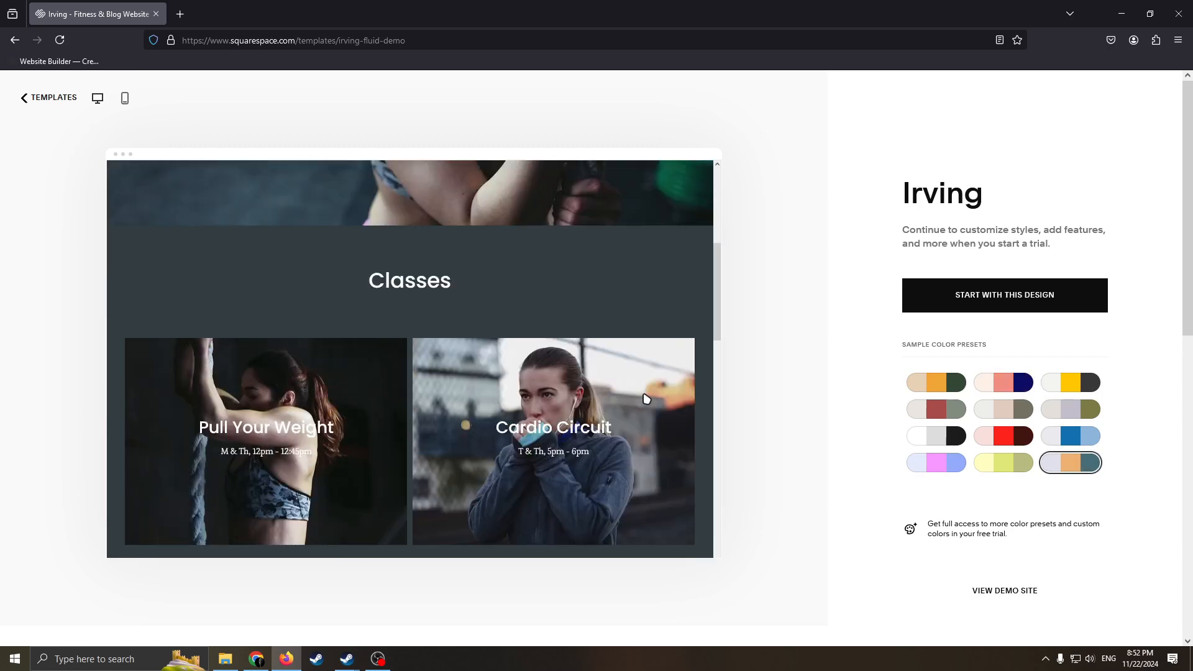
pyautogui.scroll(-3, 663, 381)
pyautogui.scroll(-5, 714, 373)
pyautogui.scroll(4, 916, 319)
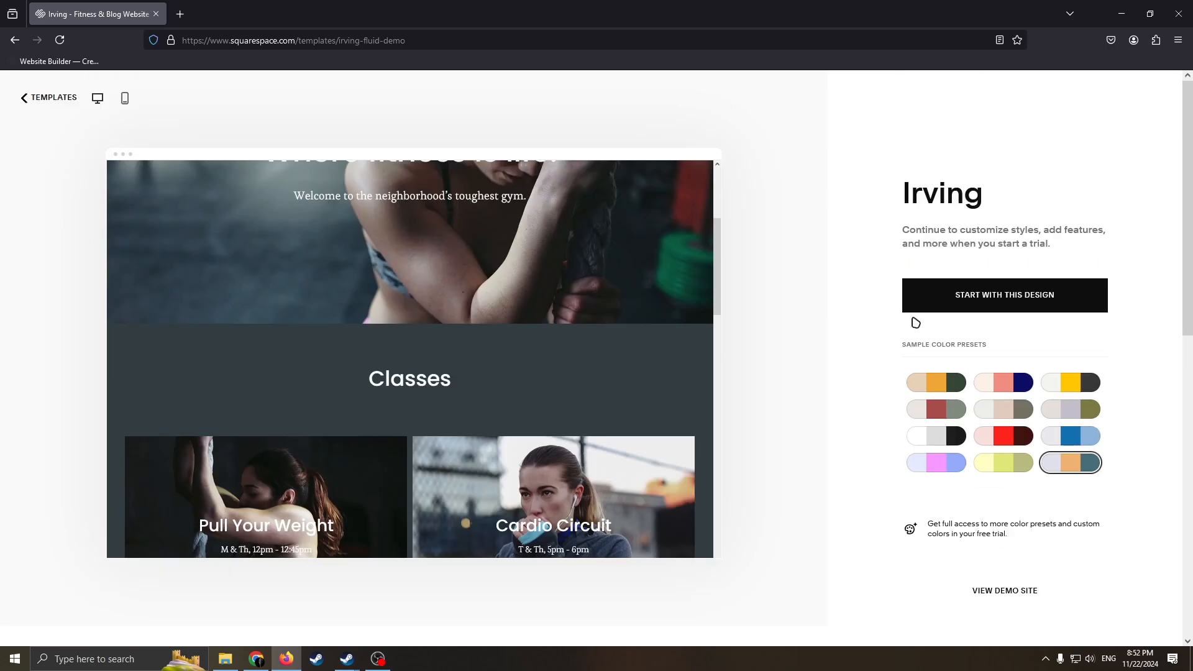
pyautogui.click(958, 298)
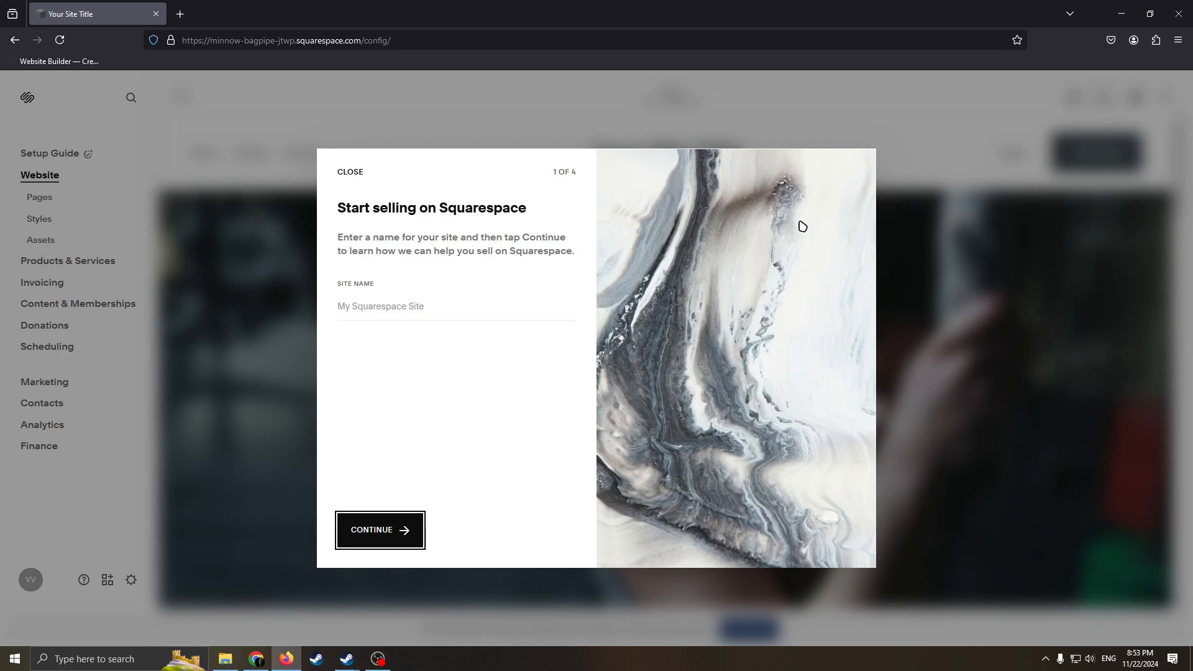
# Name the site with the coach's first name followed by "the Coach" and continue the selling setup.
pyautogui.click(539, 301)
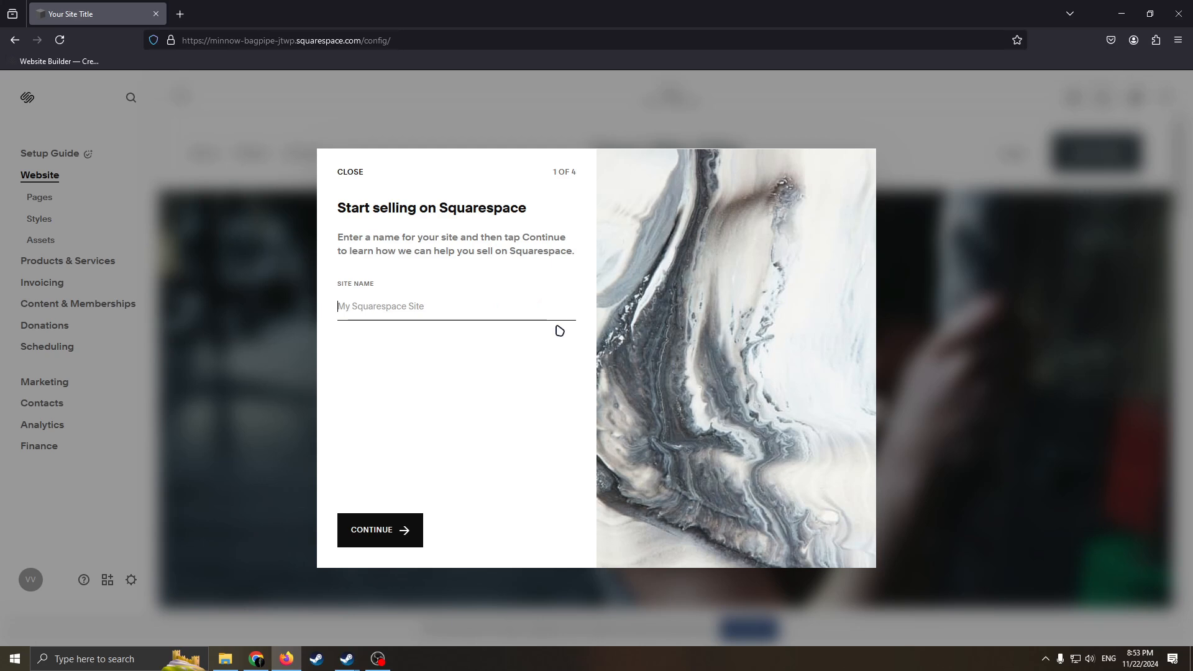
pyautogui.write('V')
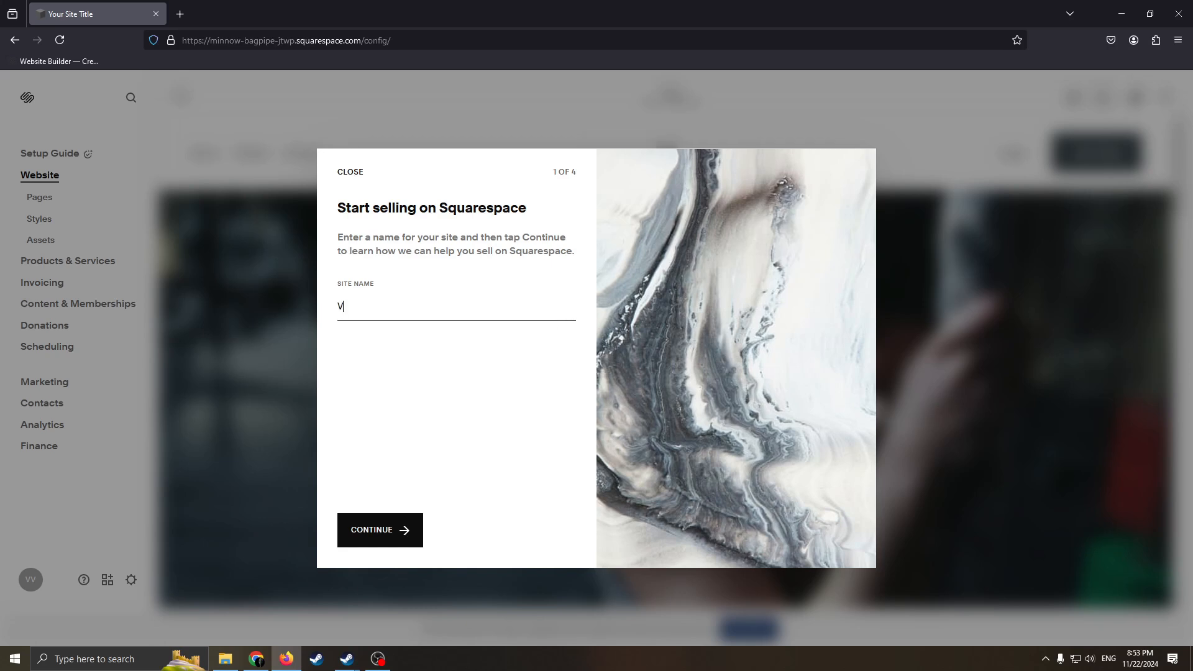
pyautogui.write('lad the Coach')
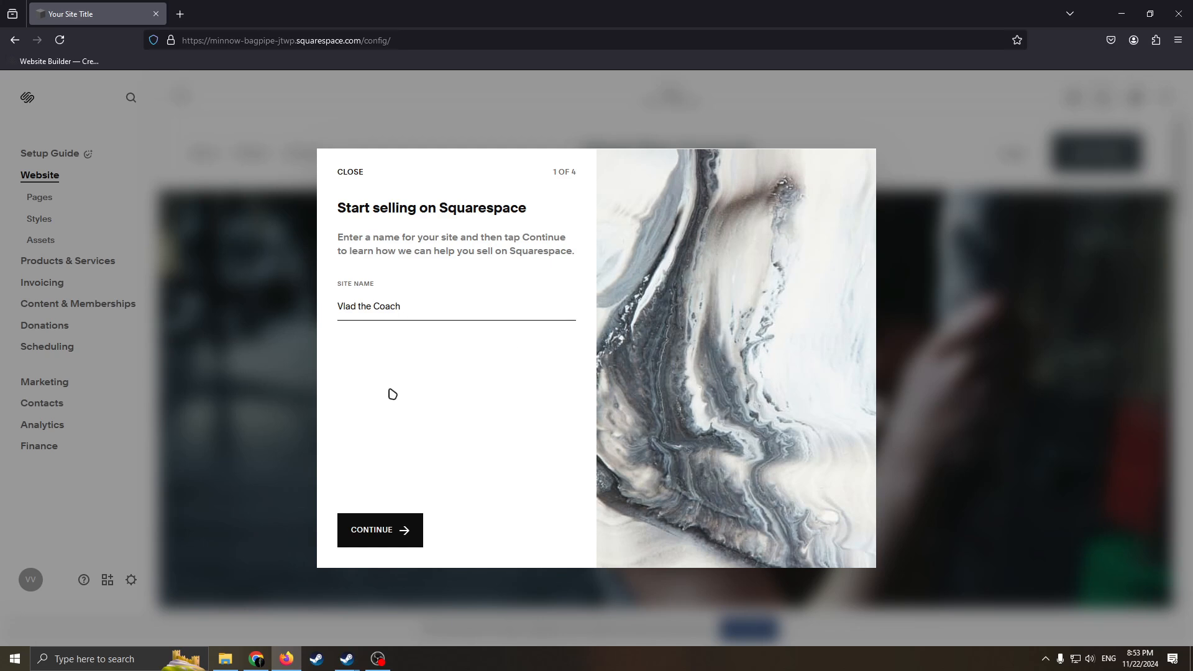
pyautogui.moveTo(375, 322)
pyautogui.mouseDown()
pyautogui.moveTo(329, 301)
pyautogui.moveTo(364, 303)
pyautogui.mouseUp()
pyautogui.moveTo(456, 283); pyautogui.dragTo(332, 299)
pyautogui.moveTo(457, 309); pyautogui.dragTo(296, 310)
pyautogui.click(466, 321)
pyautogui.click(434, 528)
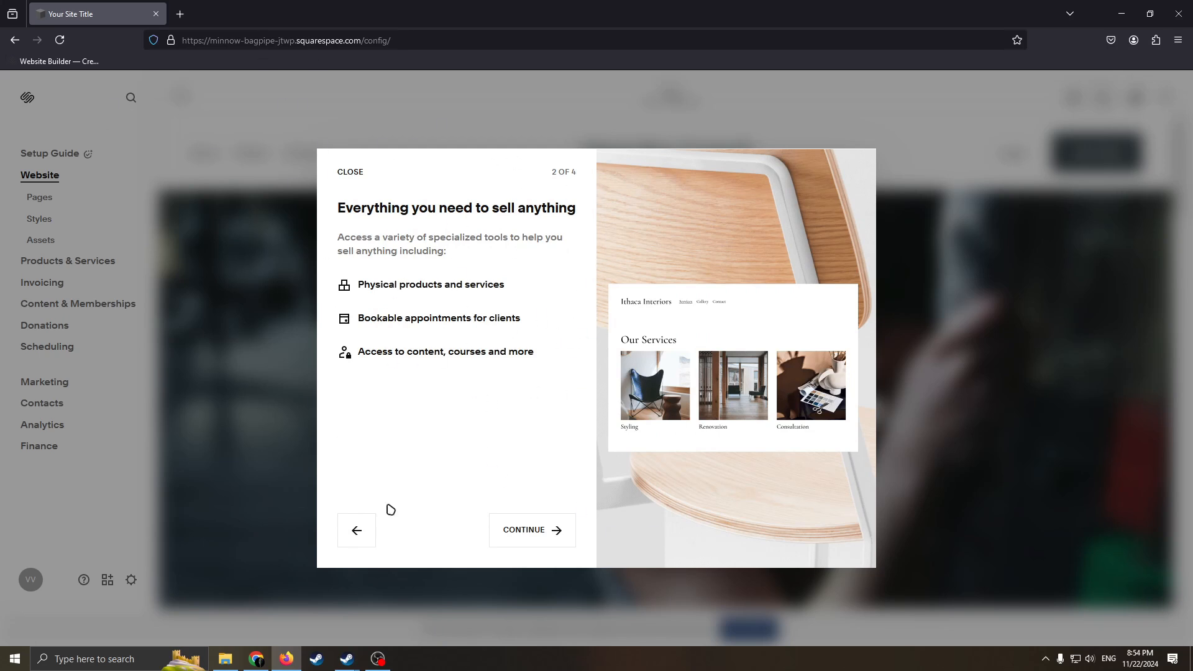
# Complete the remaining pages of the selling introduction and dismiss the Invoicing tip.
pyautogui.click(545, 529)
pyautogui.click(546, 529)
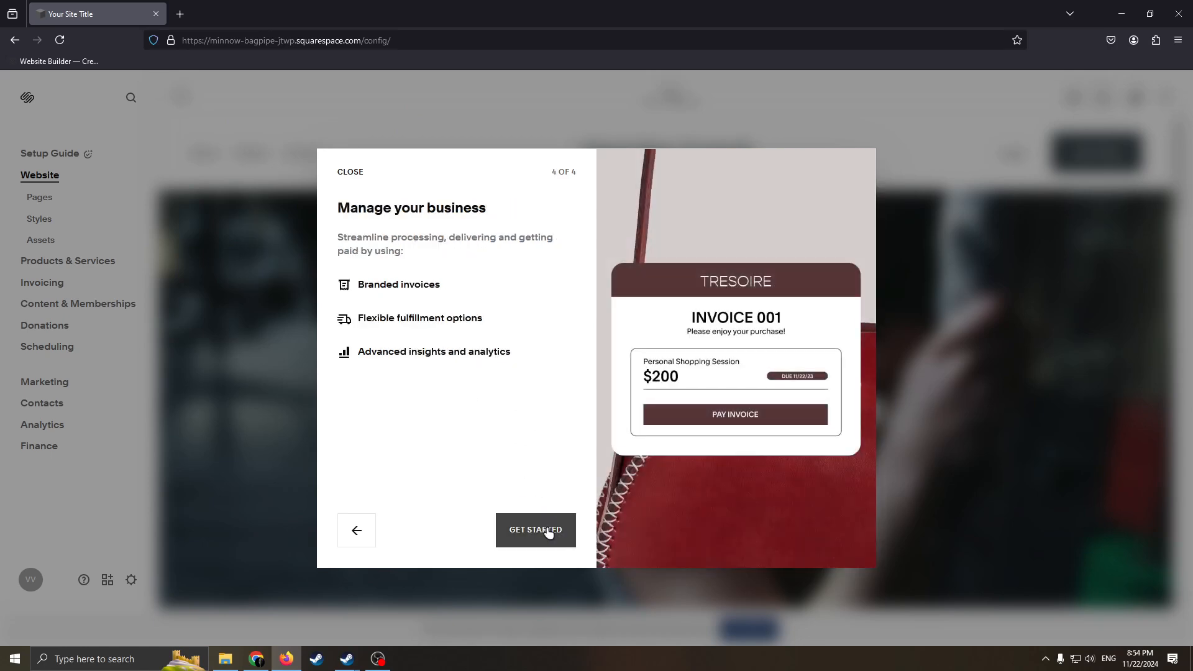
pyautogui.click(547, 528)
pyautogui.scroll(-5, 572, 359)
pyautogui.scroll(5, 607, 303)
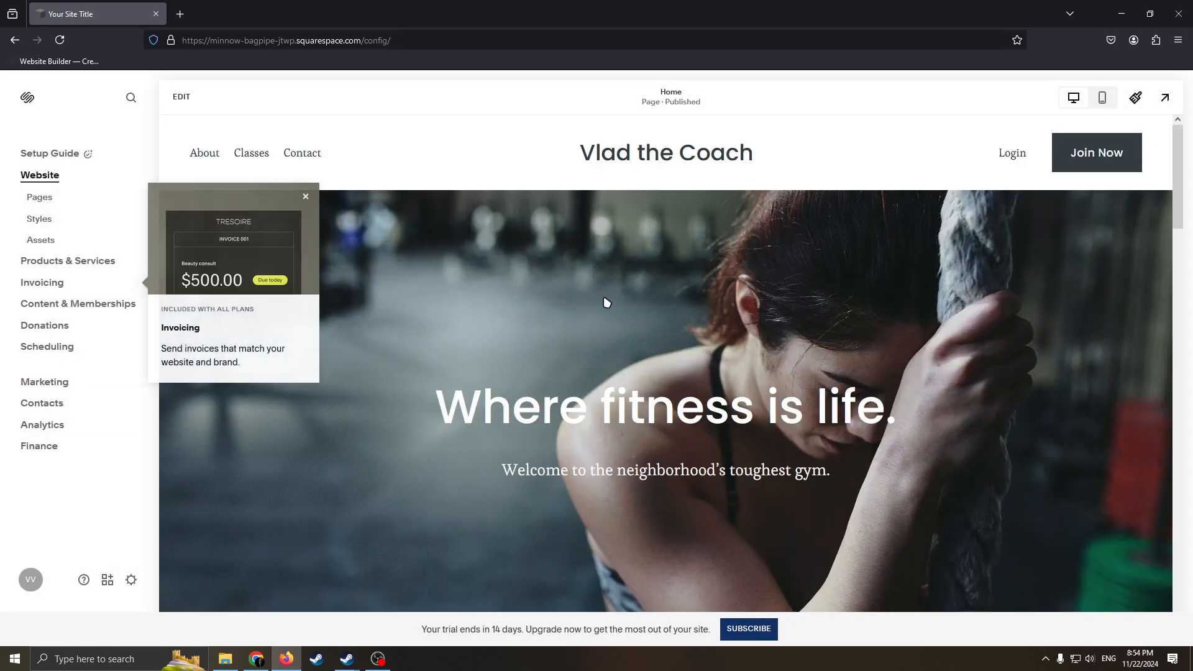
pyautogui.click(306, 196)
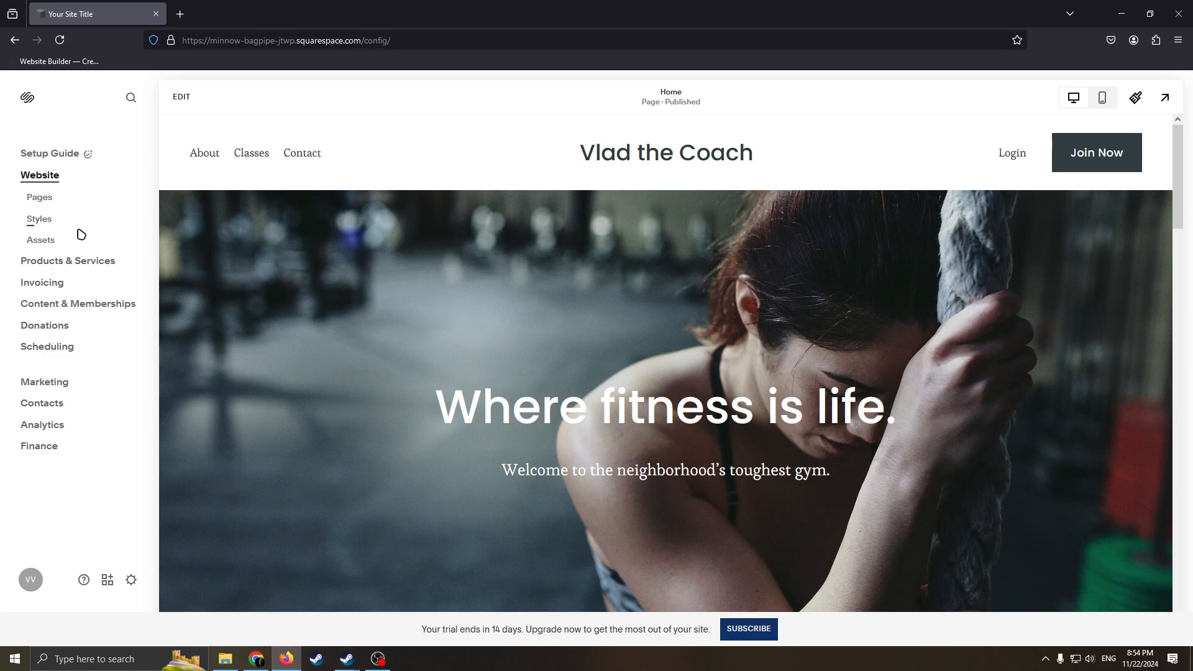
# In the site's page list, move the Join page into Main Navigation and delete the Contact page.
pyautogui.click(39, 199)
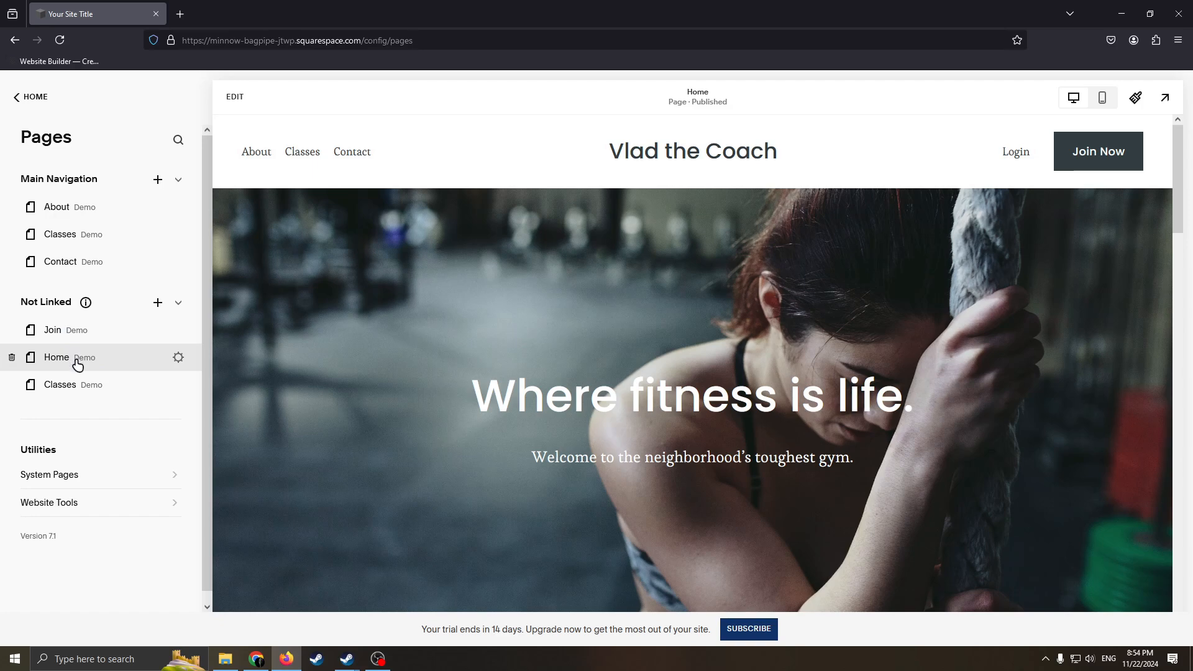
pyautogui.moveTo(59, 329); pyautogui.dragTo(99, 355)
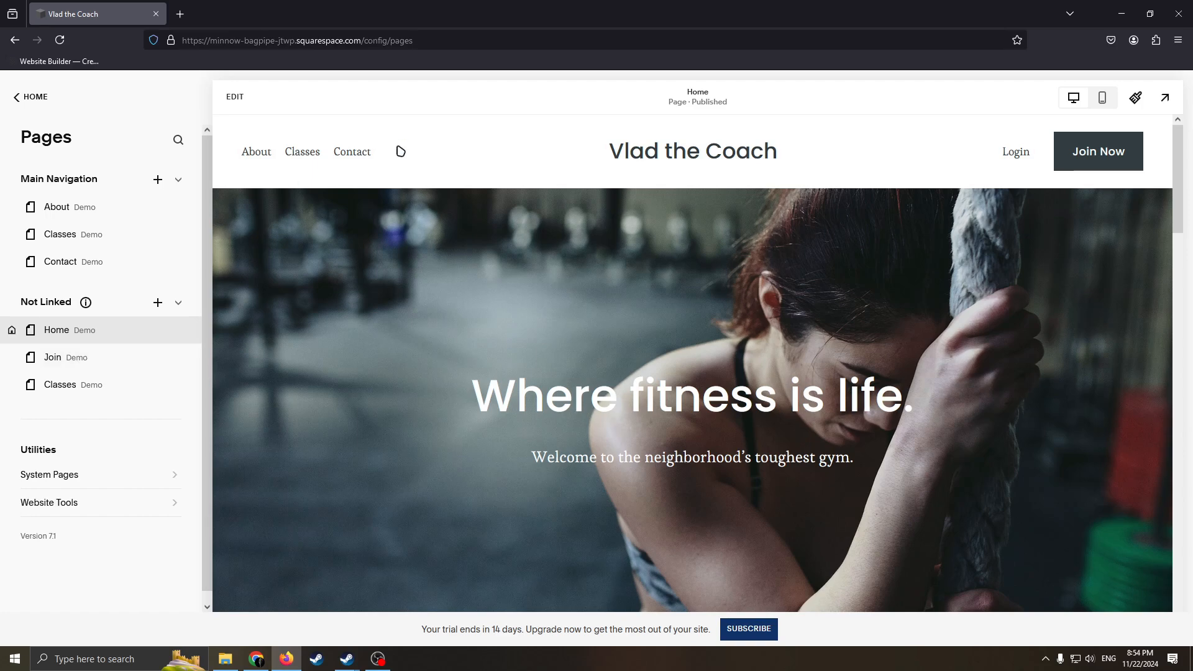
pyautogui.moveTo(77, 358); pyautogui.dragTo(139, 304)
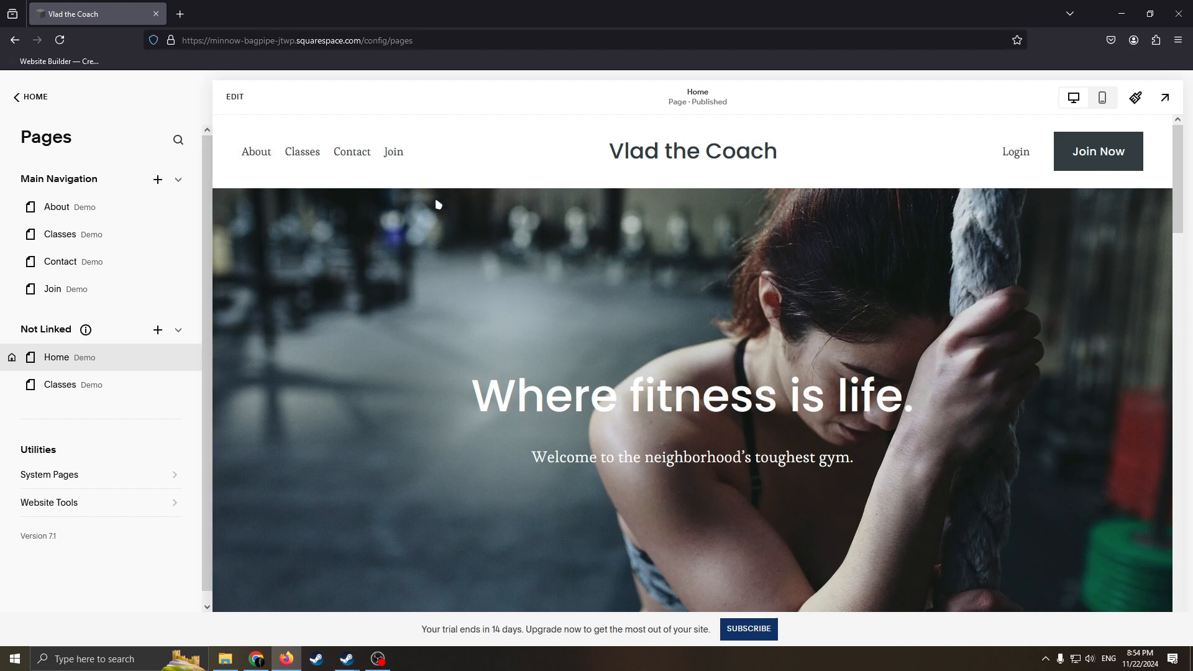
pyautogui.click(11, 261)
pyautogui.click(666, 392)
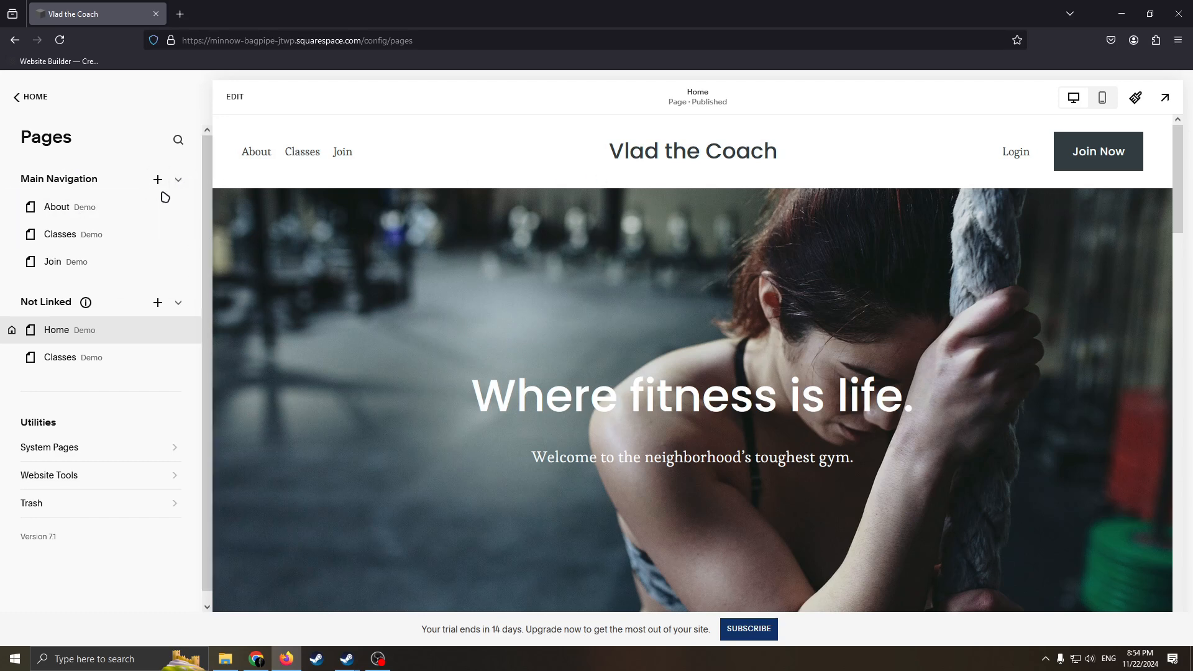
# Try to open the site styles, then reload the site editor.
pyautogui.click(22, 98)
pyautogui.click(40, 221)
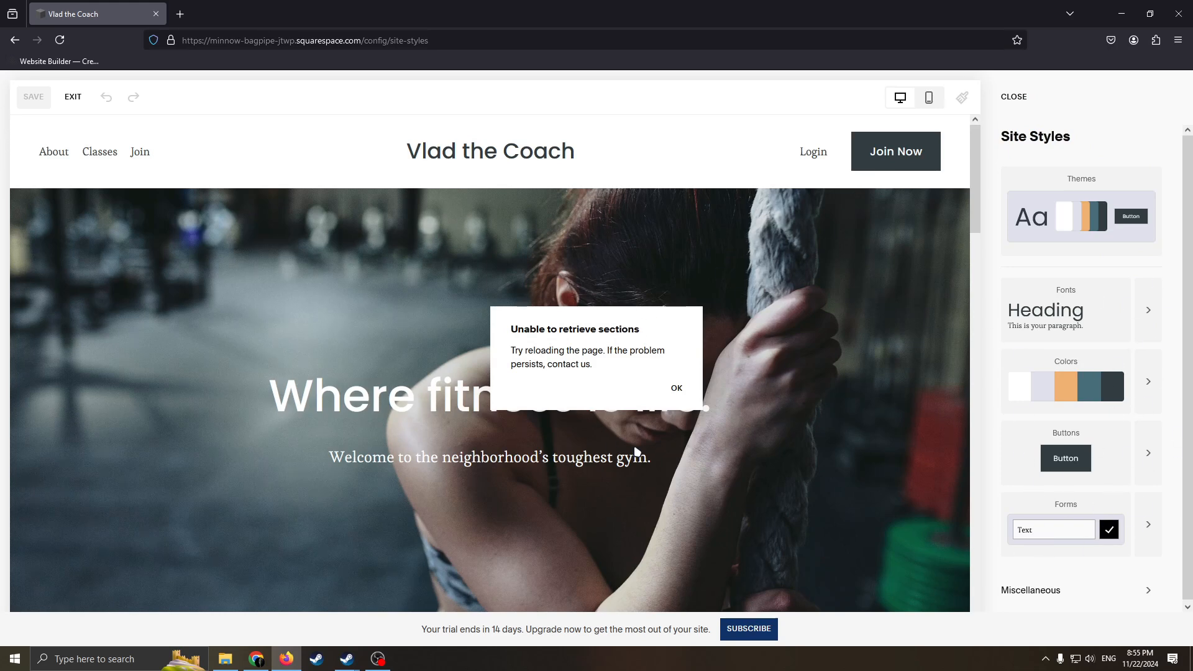
pyautogui.click(60, 40)
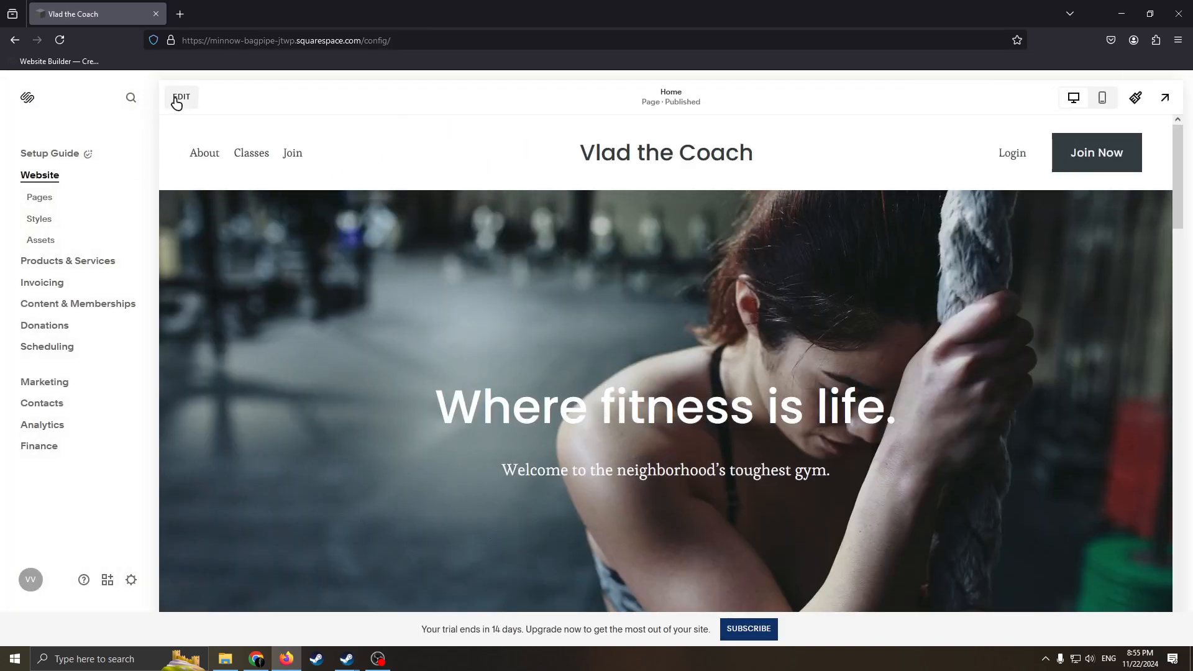
# Open the Home page for editing and look over its header and hero section.
pyautogui.click(178, 98)
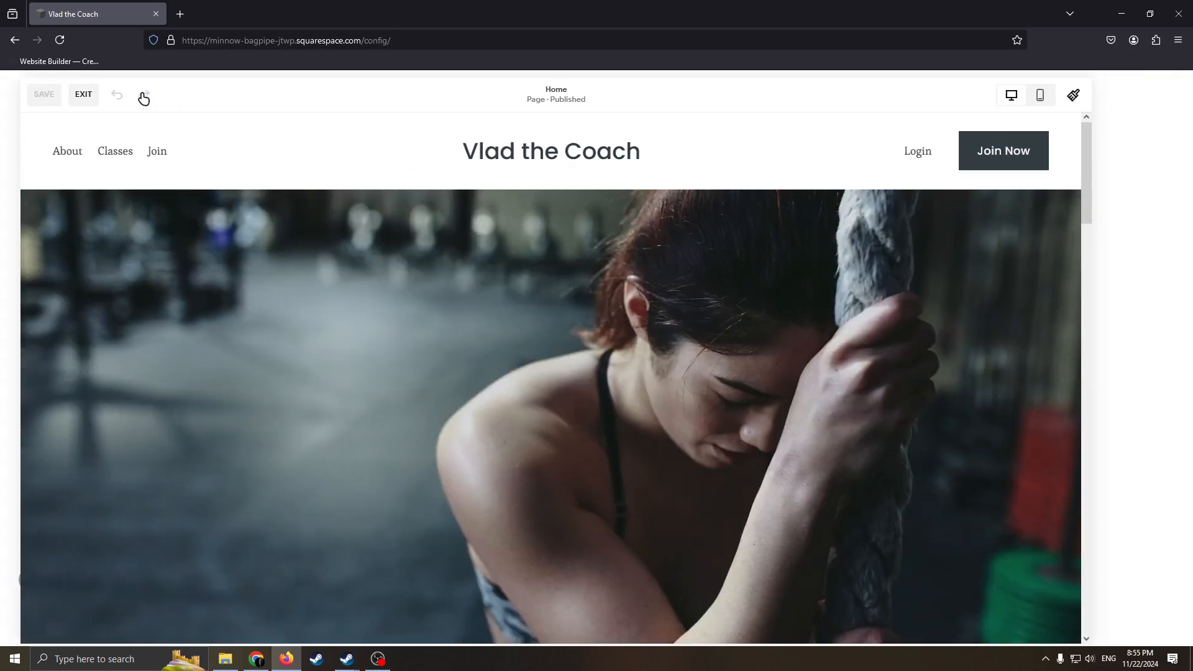
pyautogui.scroll(-6, 777, 228)
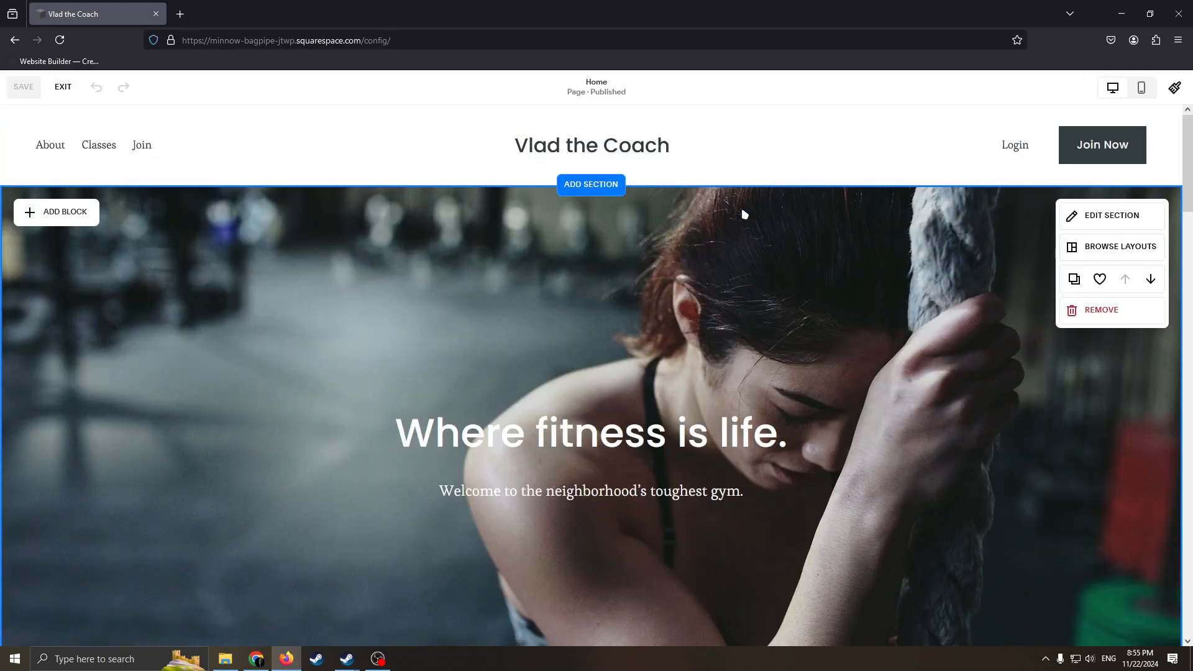
pyautogui.scroll(6, 786, 230)
pyautogui.scroll(-1, 790, 234)
pyautogui.scroll(-5, 683, 218)
pyautogui.scroll(3, 789, 236)
pyautogui.scroll(-3, 866, 227)
pyautogui.scroll(2, 907, 220)
pyautogui.scroll(2, 870, 227)
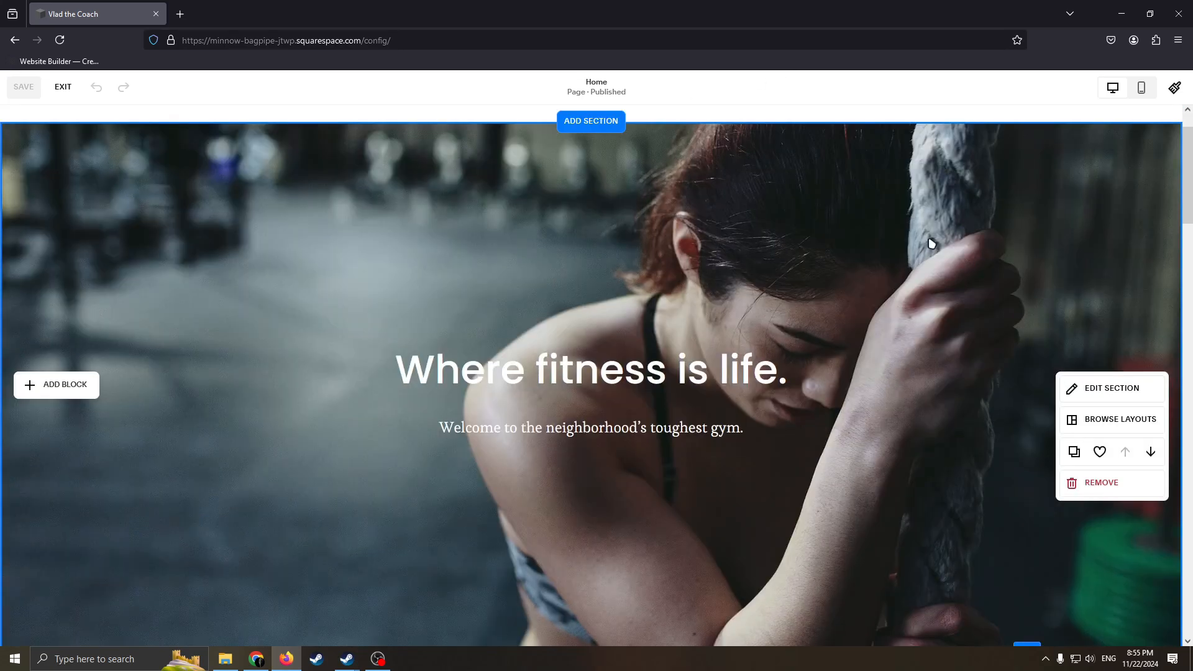
pyautogui.scroll(-4, 786, 270)
pyautogui.scroll(5, 702, 273)
pyautogui.scroll(-9, 690, 255)
pyautogui.scroll(9, 684, 256)
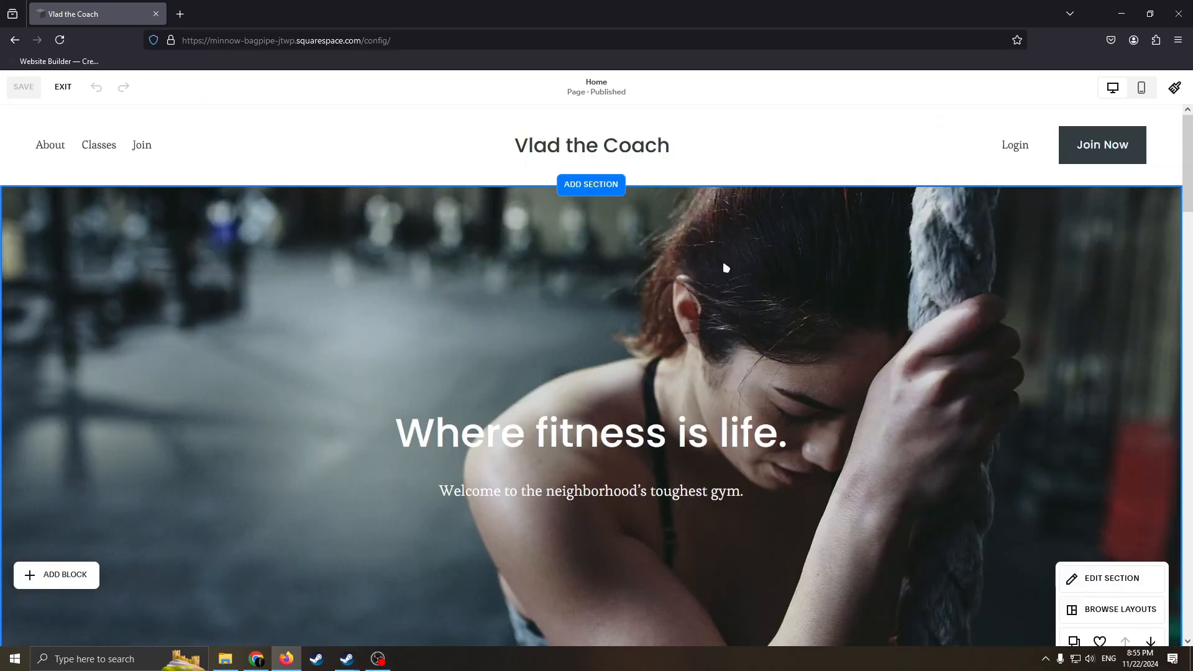
# Examine the Classes and About the Gym sections of the Home page.
pyautogui.scroll(-5, 603, 292)
pyautogui.scroll(-5, 671, 273)
pyautogui.scroll(3, 702, 248)
pyautogui.scroll(-5, 780, 346)
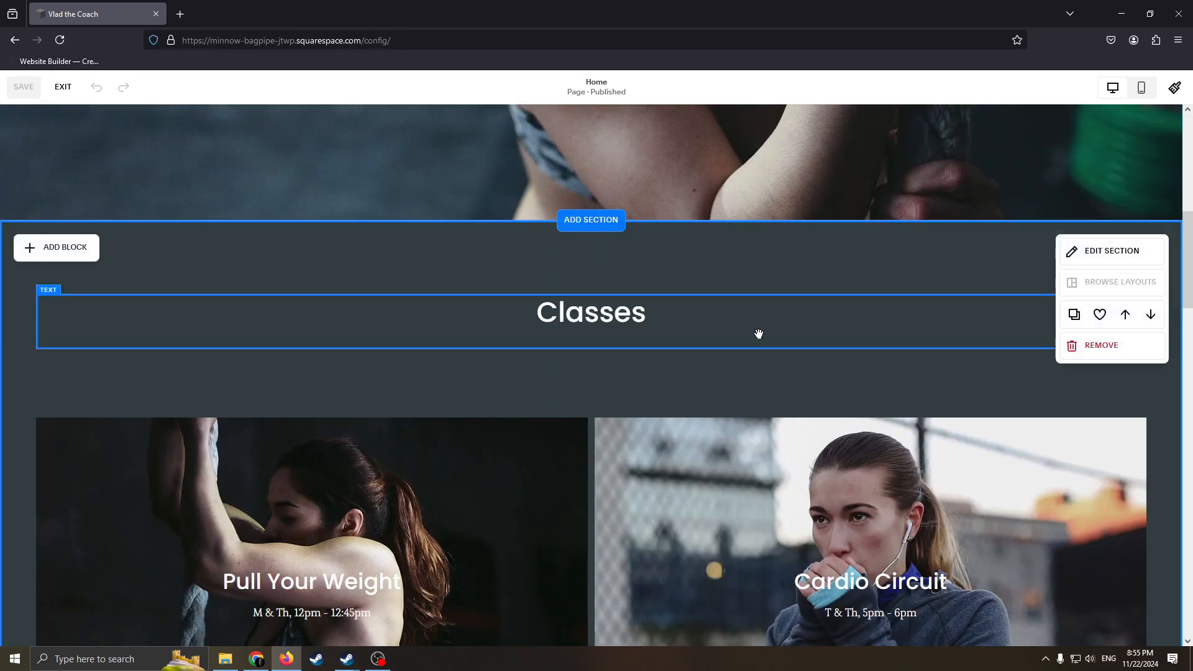
pyautogui.scroll(7, 692, 455)
pyautogui.scroll(-10, 677, 424)
pyautogui.scroll(-5, 677, 424)
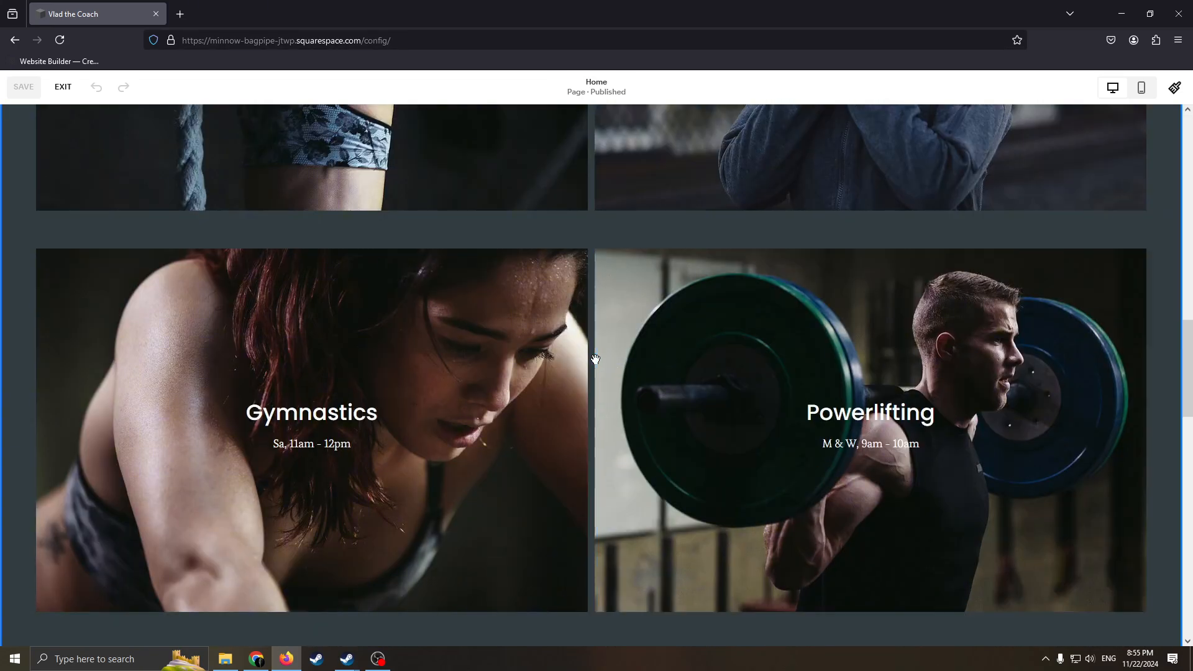
pyautogui.scroll(8, 684, 391)
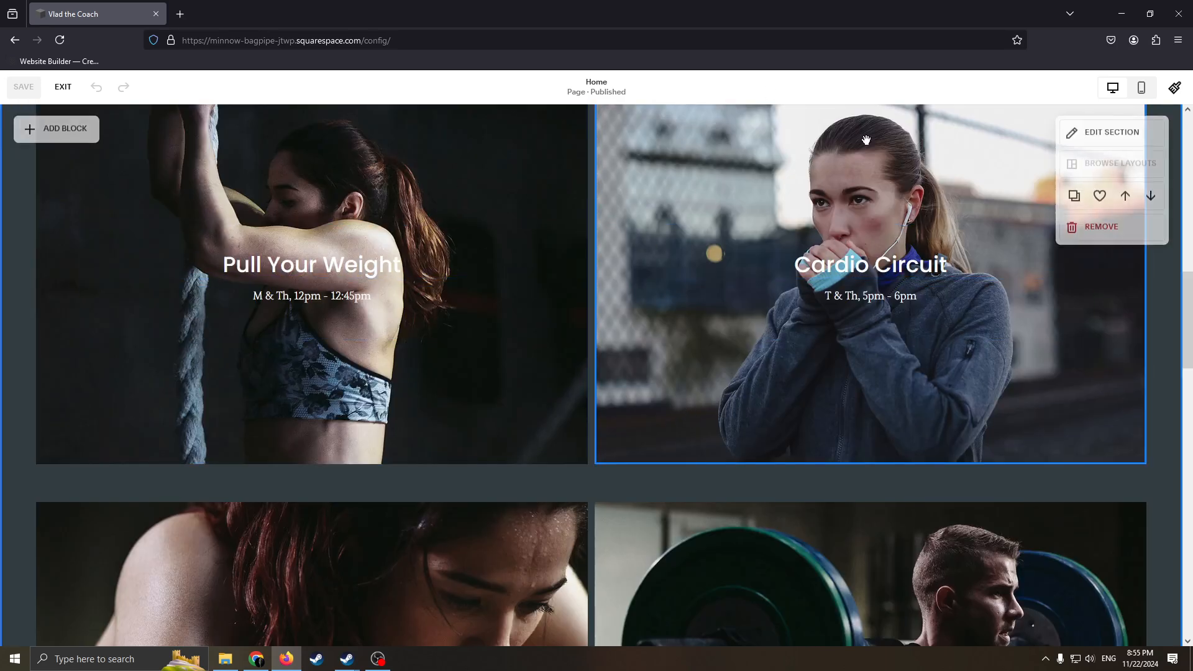
pyautogui.scroll(-5, 702, 384)
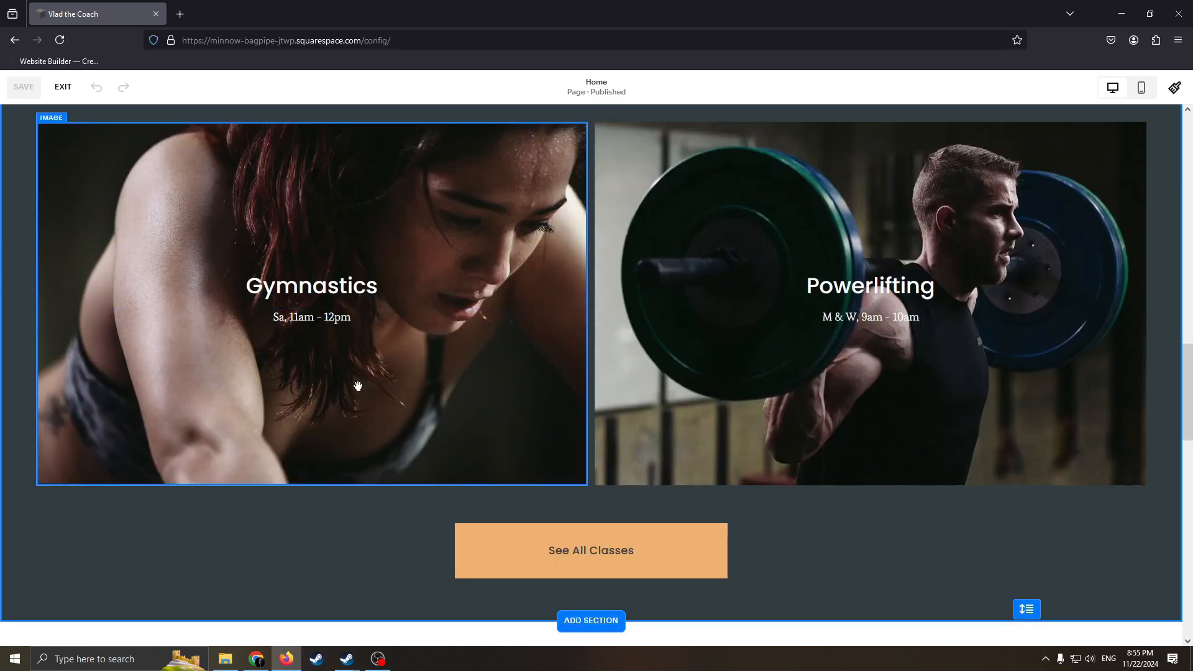
pyautogui.scroll(-5, 817, 316)
pyautogui.scroll(-3, 671, 282)
pyautogui.scroll(3, 801, 324)
pyautogui.scroll(-3, 792, 336)
pyautogui.scroll(3, 671, 314)
pyautogui.scroll(-3, 549, 293)
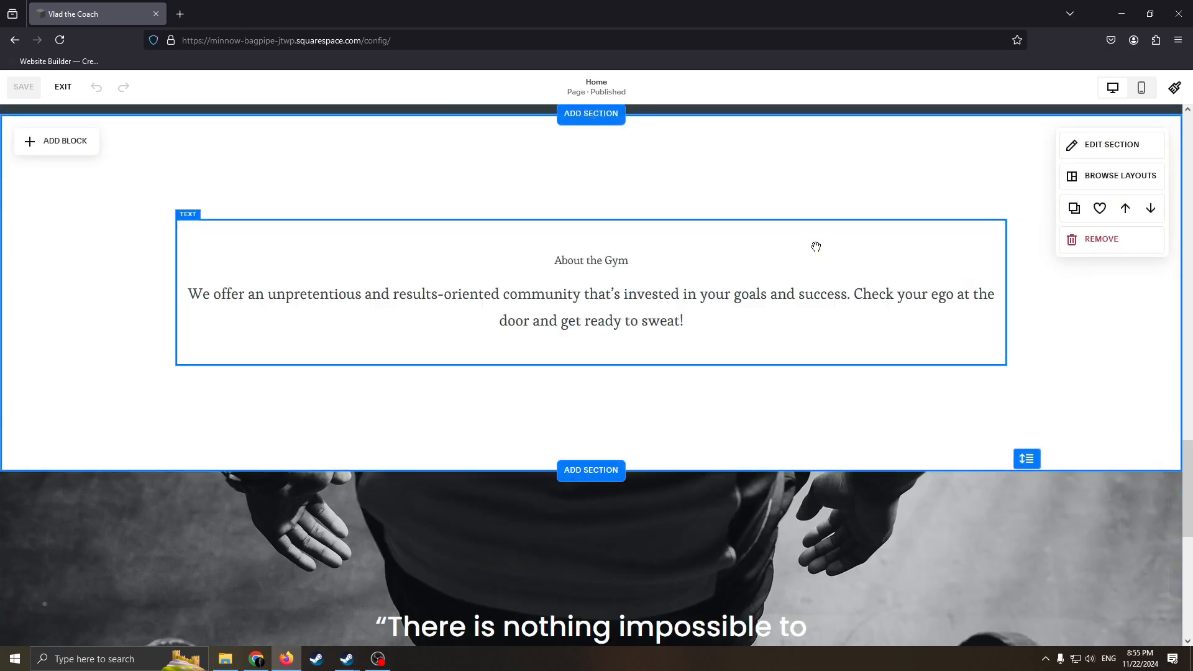
pyautogui.scroll(1, 808, 249)
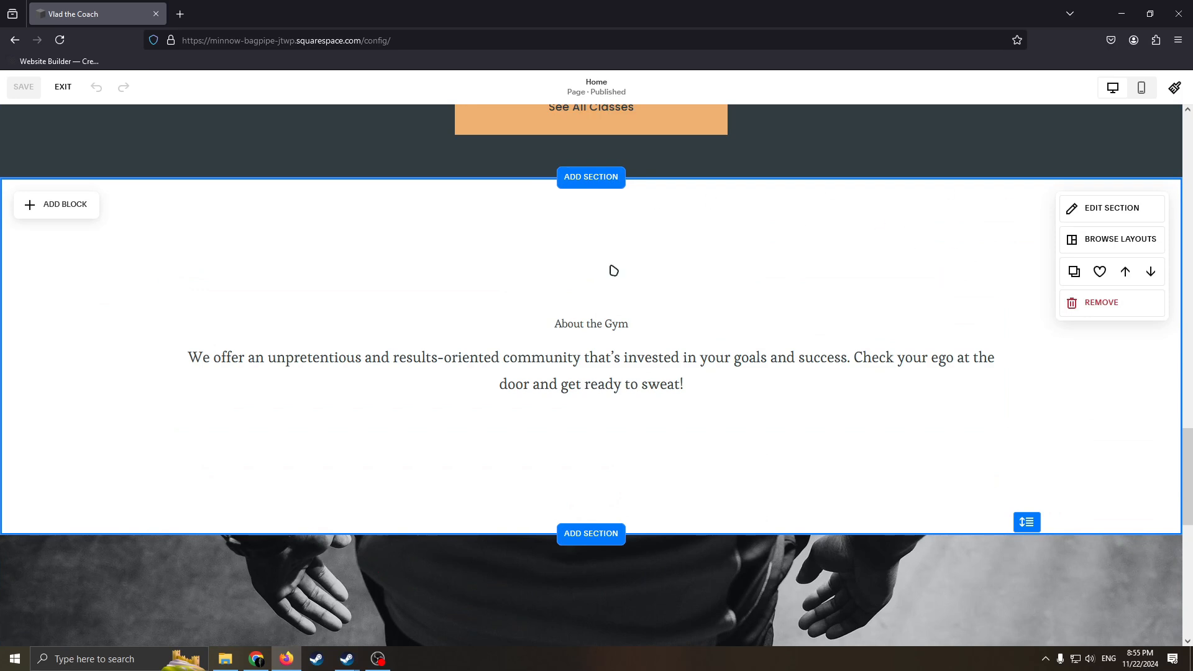
# Remove the About the Gym section from the Home page.
pyautogui.scroll(-4, 740, 305)
pyautogui.scroll(-4, 730, 348)
pyautogui.scroll(10, 738, 320)
pyautogui.scroll(-5, 772, 350)
pyautogui.scroll(3, 772, 350)
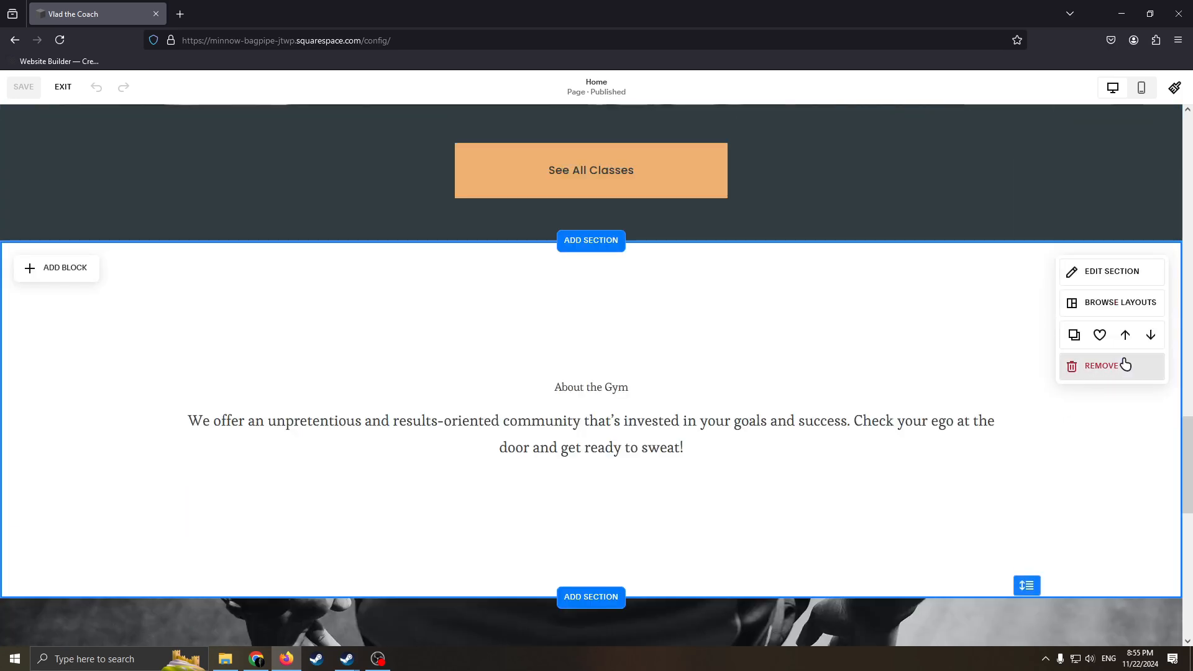
pyautogui.click(1091, 371)
pyautogui.click(644, 392)
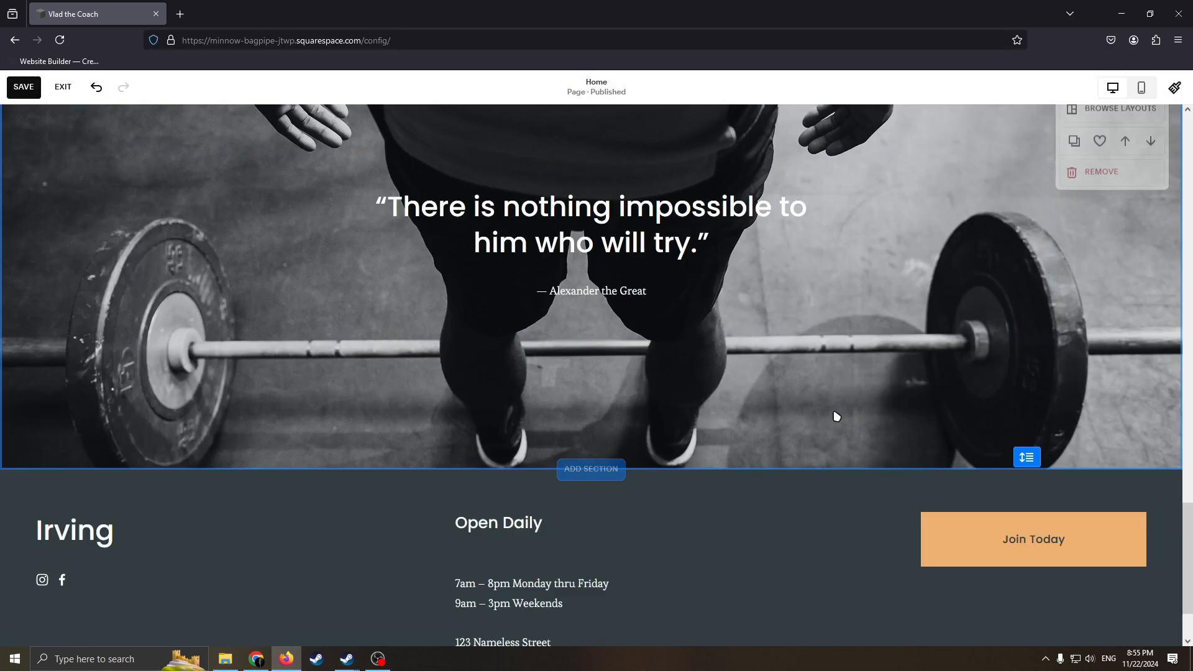
# Examine the remaining Home page sections, from the quote banner and footer back up to the Classes heading.
pyautogui.scroll(-2, 839, 428)
pyautogui.scroll(13, 788, 438)
pyautogui.scroll(-14, 715, 429)
pyautogui.scroll(6, 715, 417)
pyautogui.scroll(10, 696, 347)
pyautogui.scroll(-2, 696, 348)
pyautogui.scroll(2, 598, 202)
pyautogui.scroll(-8, 633, 399)
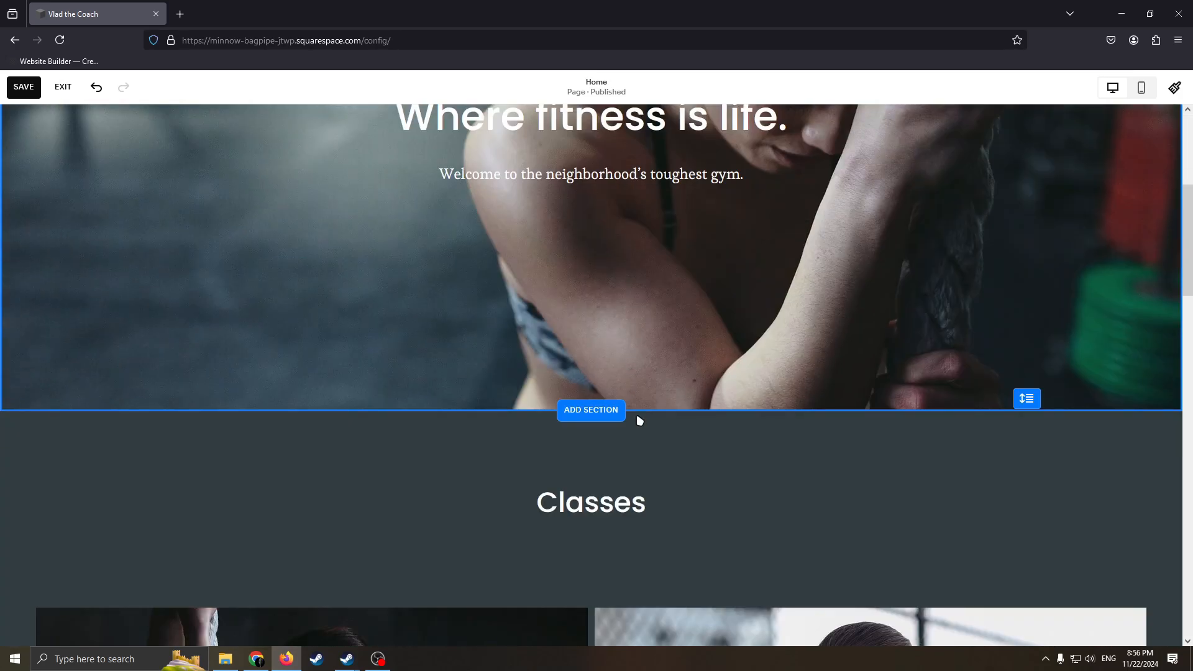
# Add a blank section between the hero section and the Classes section.
pyautogui.scroll(1, 607, 295)
pyautogui.click(607, 295)
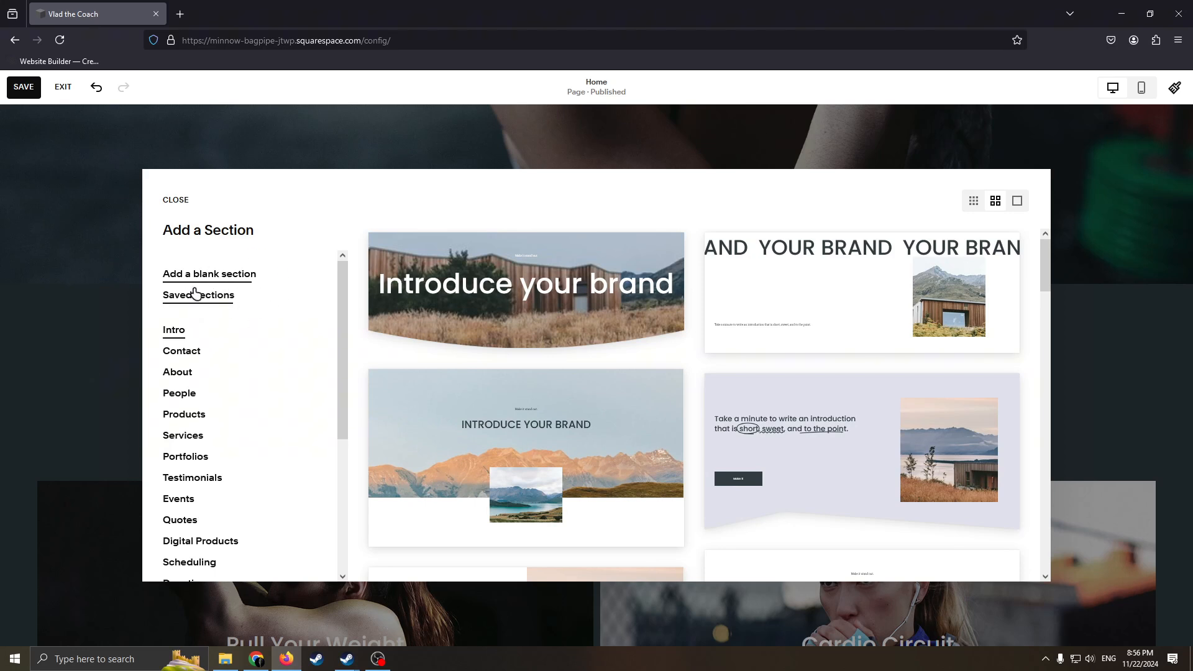
pyautogui.scroll(-5, 181, 410)
pyautogui.scroll(5, 249, 373)
pyautogui.click(204, 280)
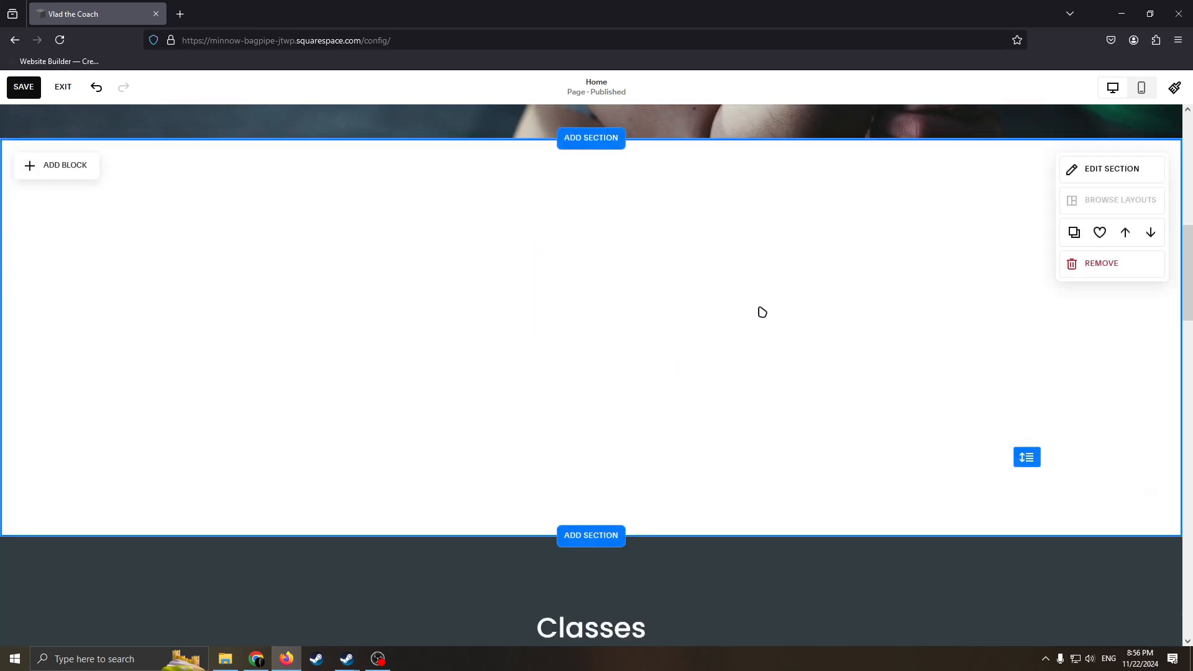
# Add a text block to the blank section and enlarge it to fill most of the section's left half.
pyautogui.scroll(6, 733, 329)
pyautogui.scroll(-4, 684, 357)
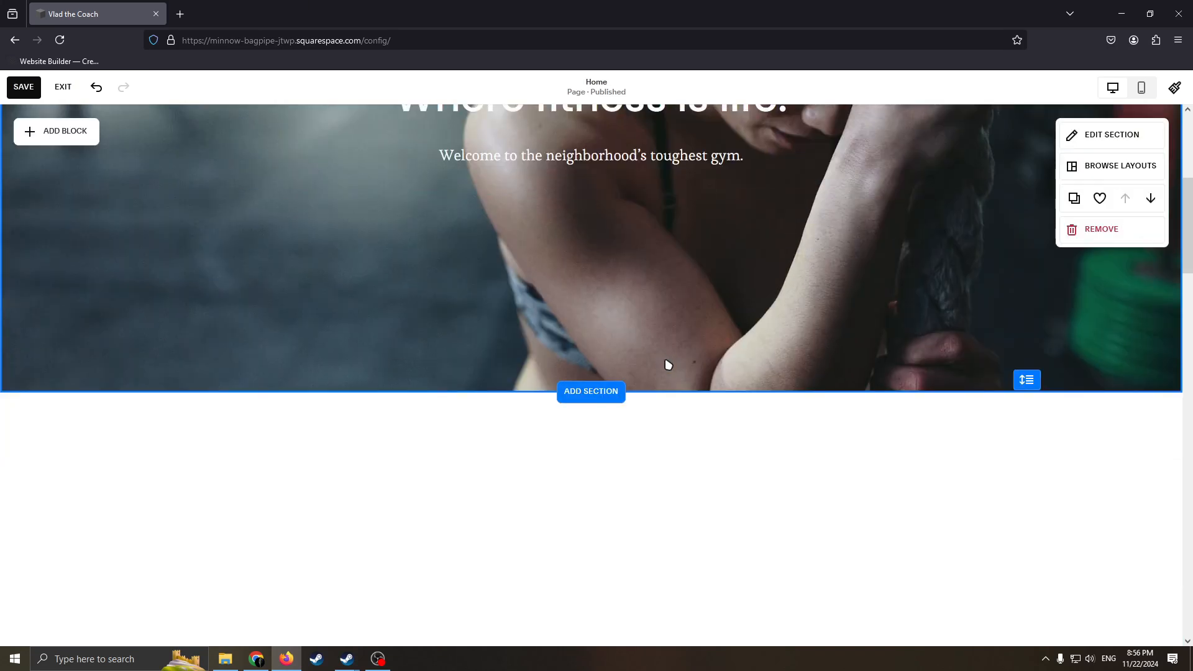
pyautogui.scroll(6, 745, 444)
pyautogui.scroll(-8, 716, 408)
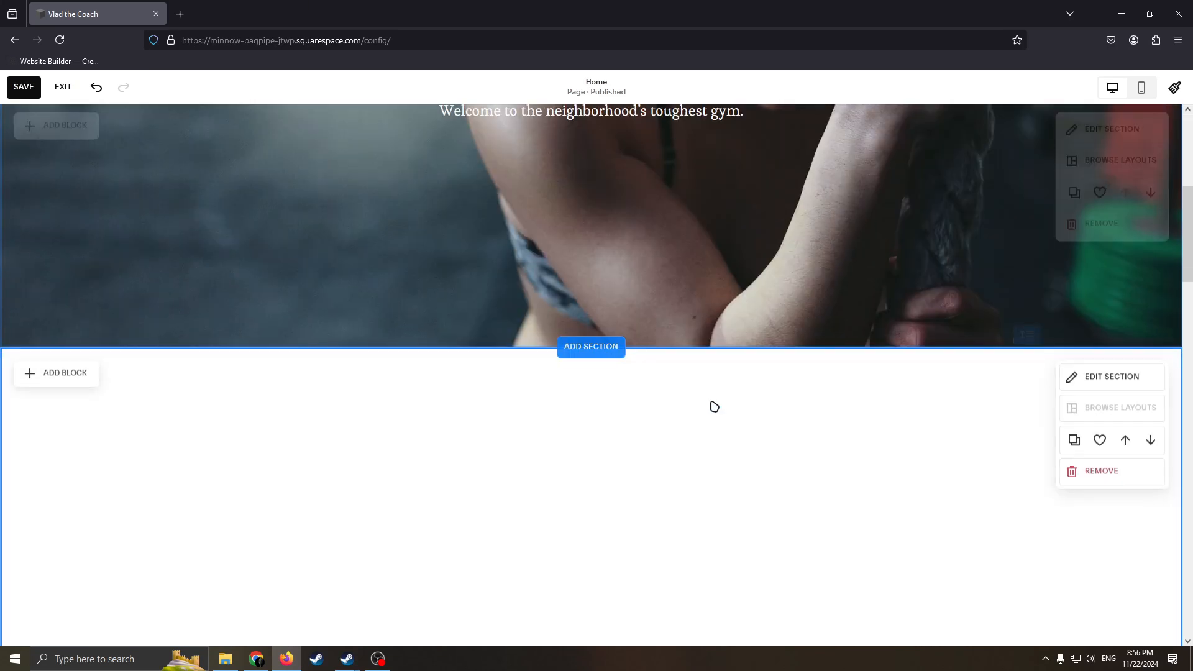
pyautogui.scroll(5, 698, 372)
pyautogui.scroll(-3, 631, 367)
pyautogui.scroll(2, 559, 335)
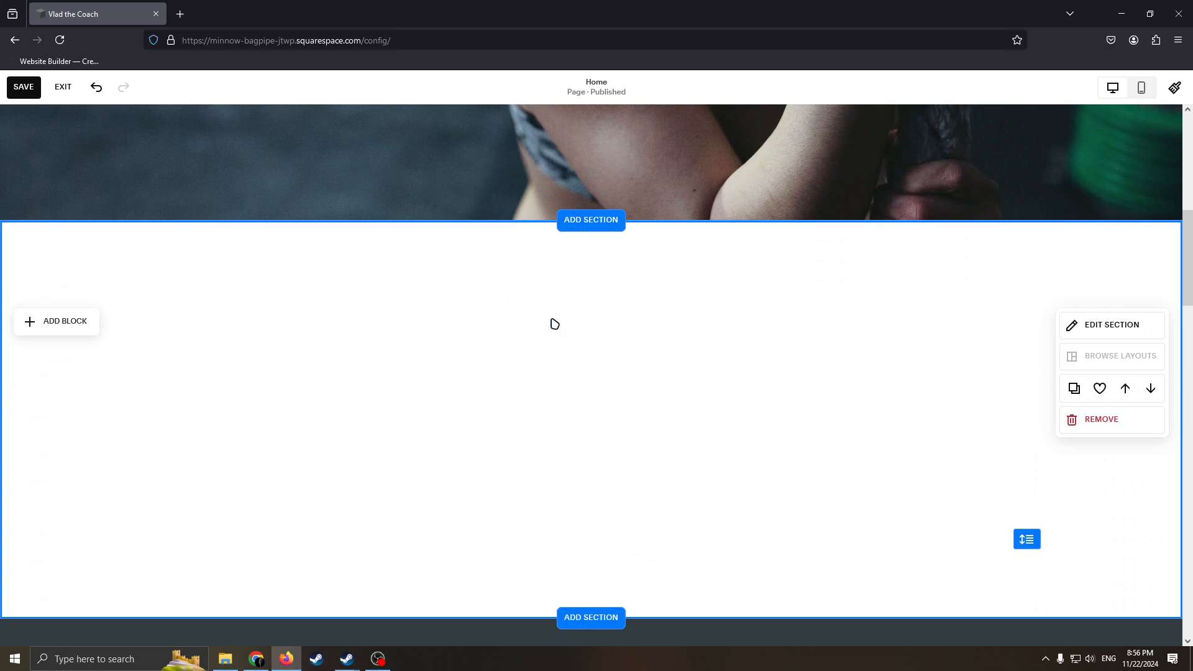
pyautogui.click(50, 322)
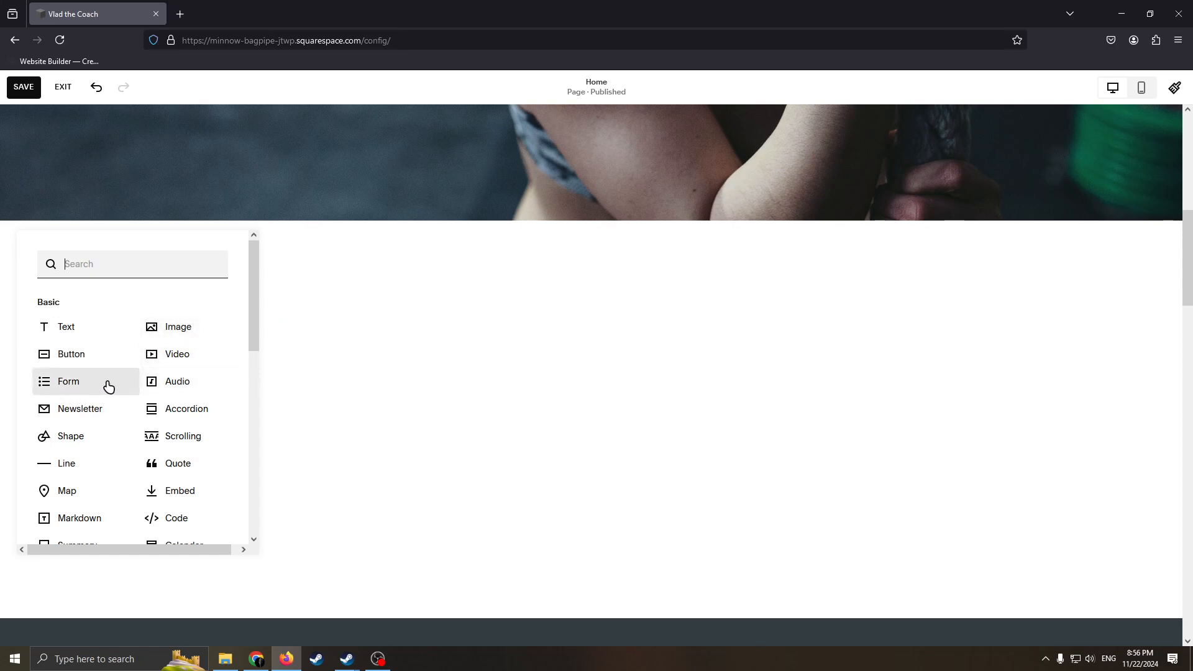
pyautogui.click(65, 335)
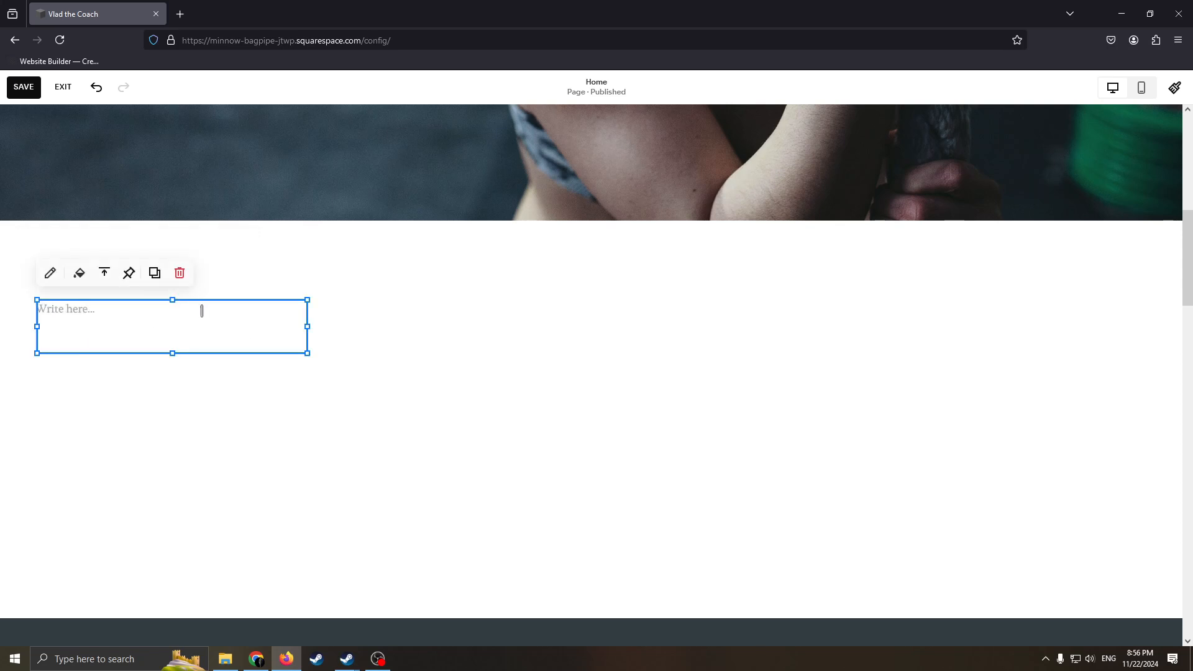
pyautogui.moveTo(307, 352); pyautogui.dragTo(578, 568)
pyautogui.click(404, 286)
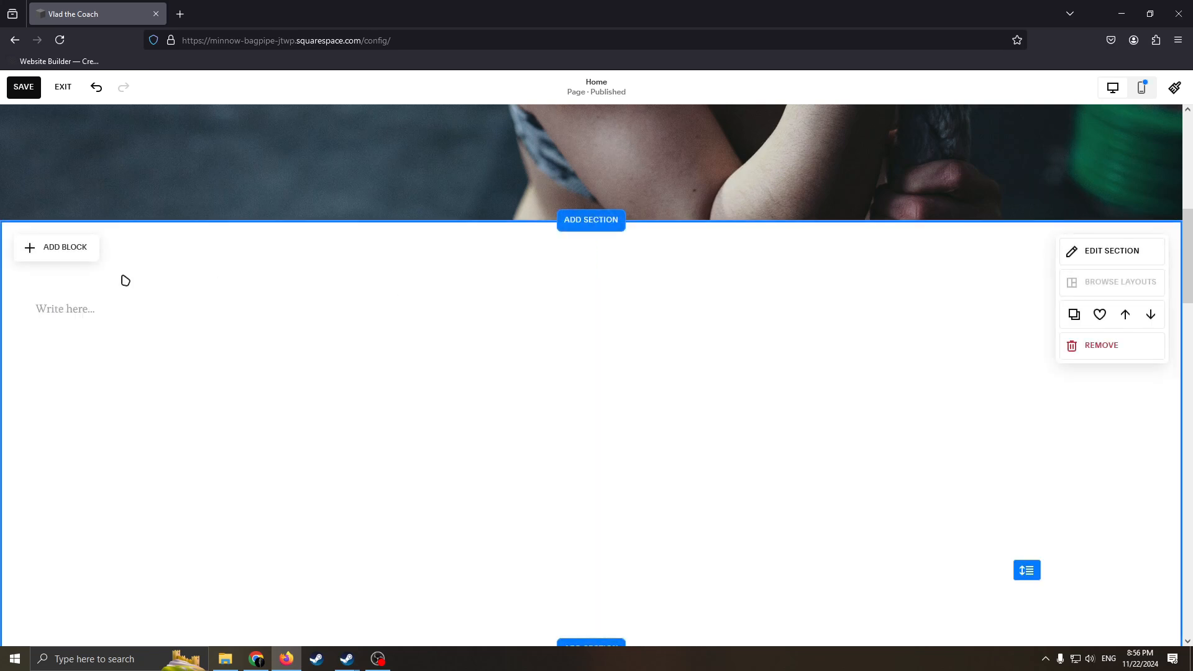
# Add an image block to the new section and place it to the right of the text block.
pyautogui.click(26, 245)
pyautogui.click(184, 328)
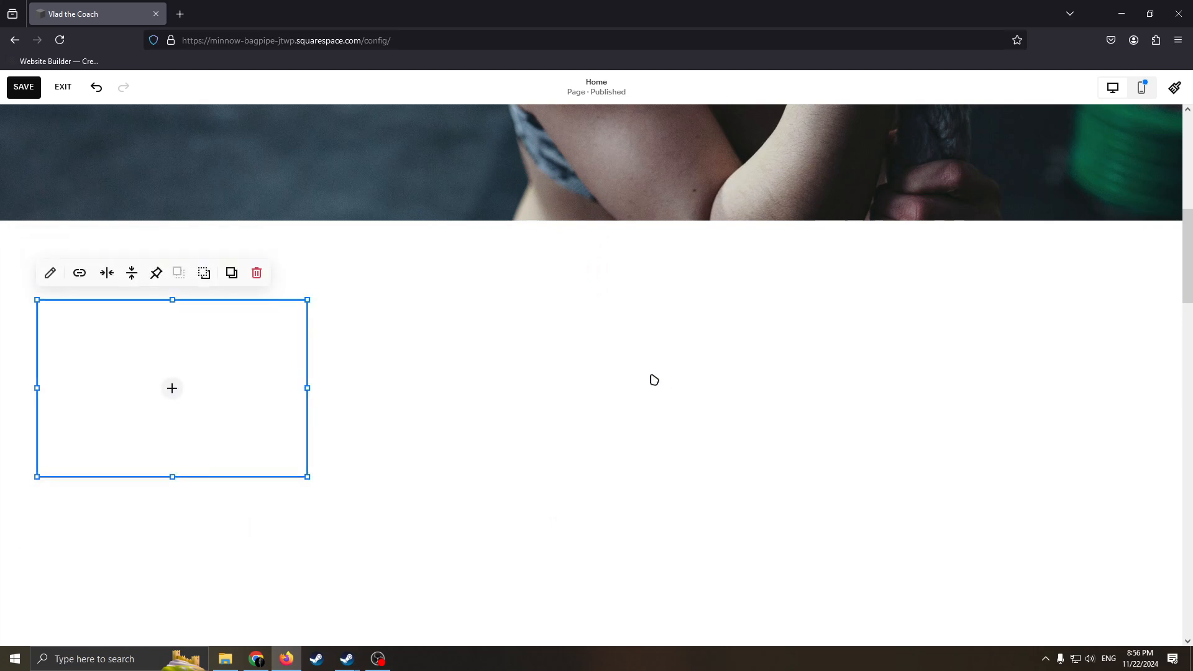
pyautogui.moveTo(165, 357); pyautogui.dragTo(886, 425)
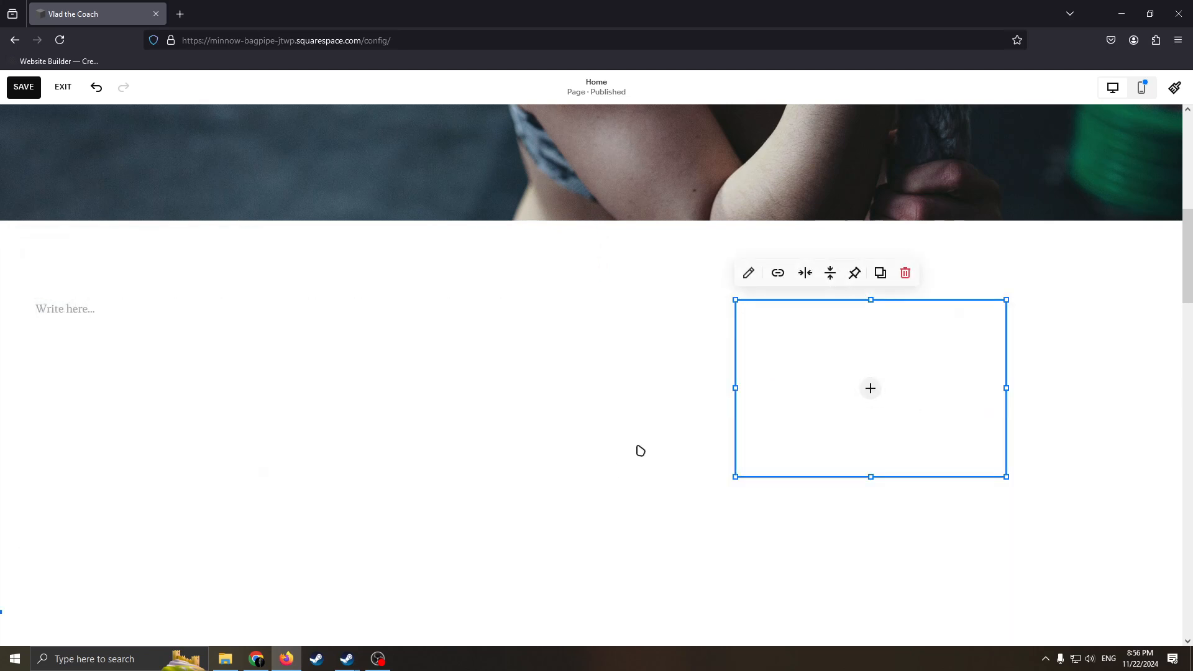
pyautogui.click(641, 448)
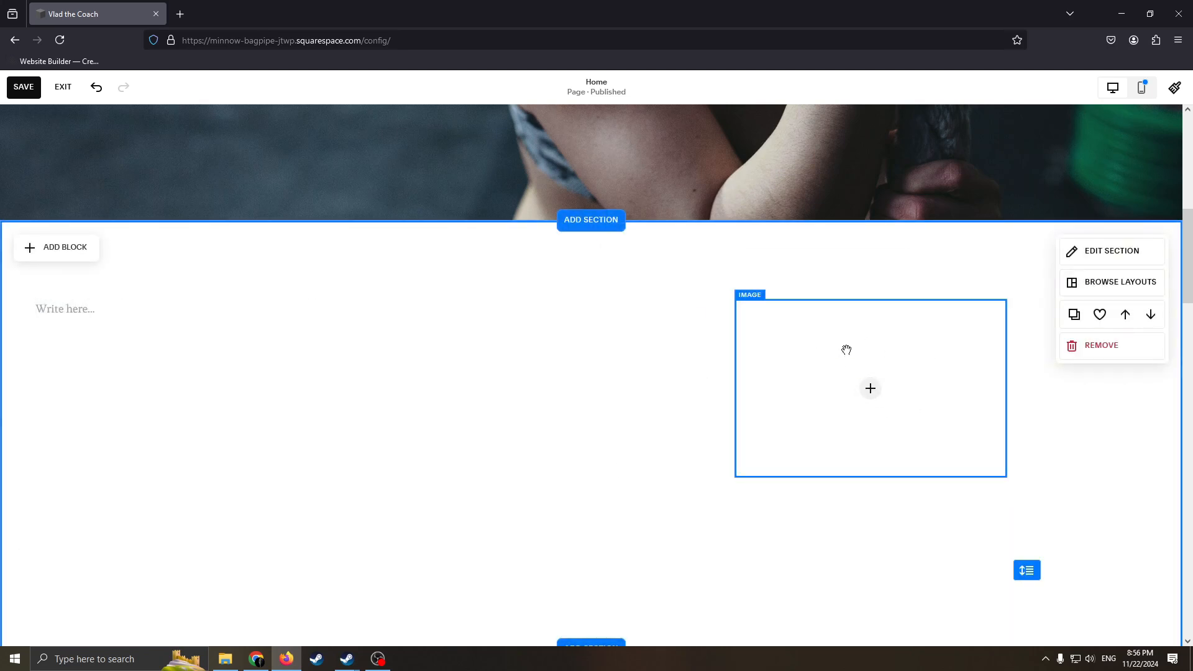
# Examine the new section's layout, then its design and background settings.
pyautogui.scroll(-5, 808, 385)
pyautogui.scroll(6, 567, 389)
pyautogui.scroll(-1, 530, 314)
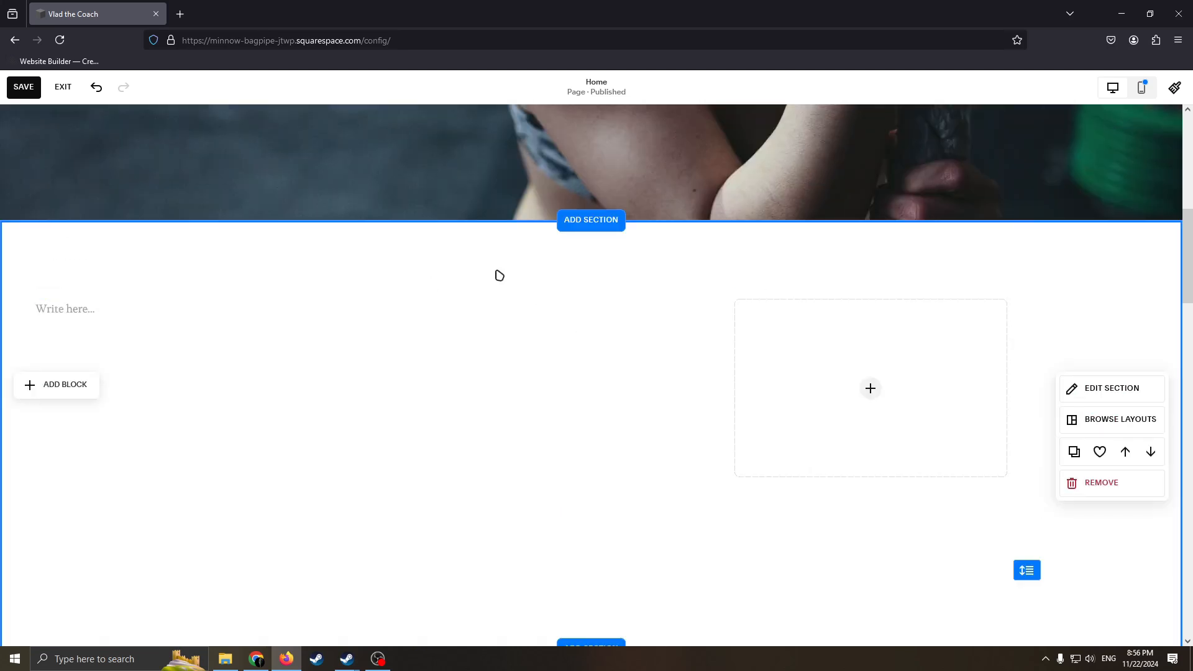
pyautogui.scroll(-2, 261, 279)
pyautogui.scroll(3, 269, 352)
pyautogui.scroll(-1, 695, 274)
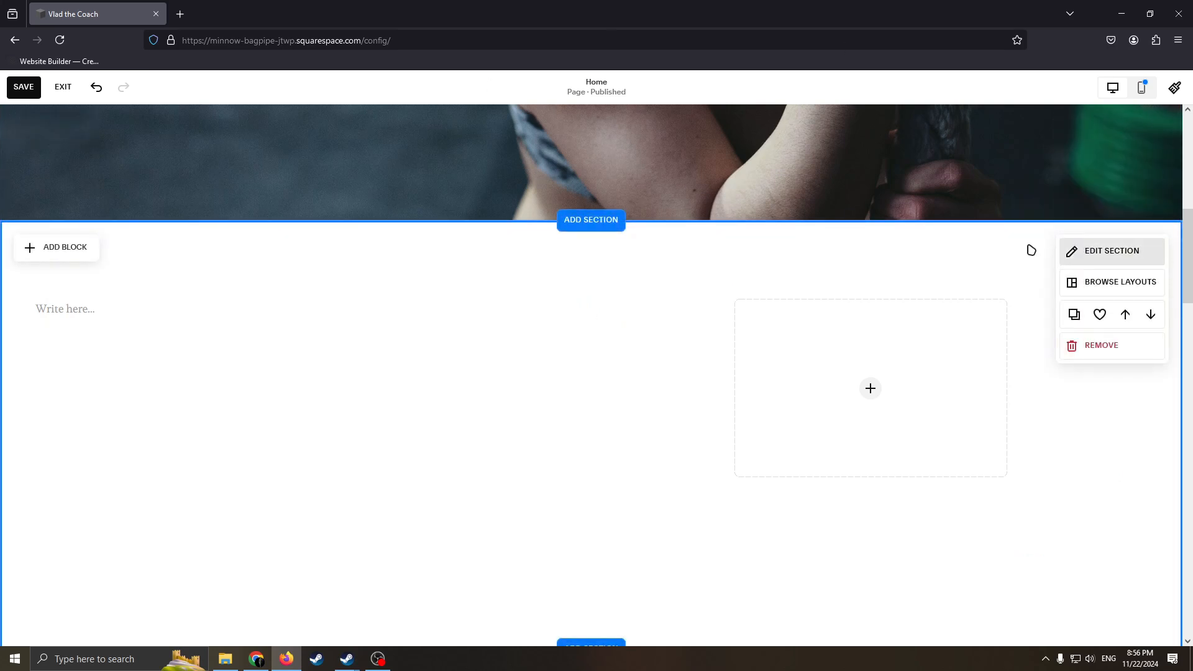
pyautogui.click(1095, 249)
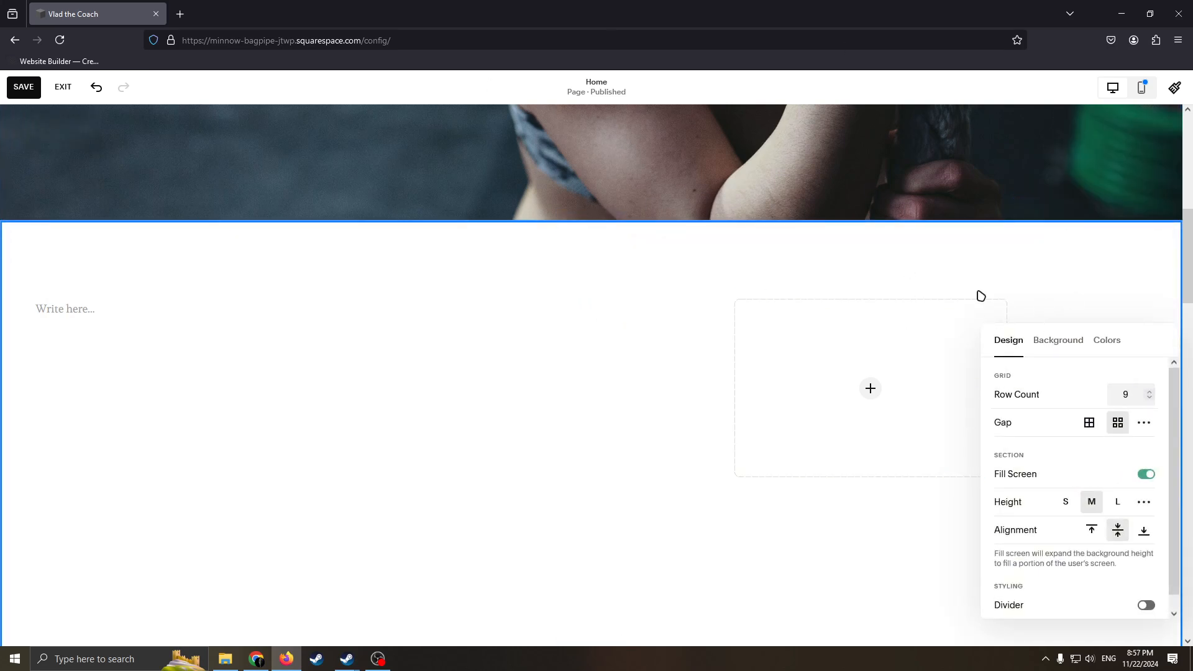
pyautogui.click(692, 257)
pyautogui.click(1068, 254)
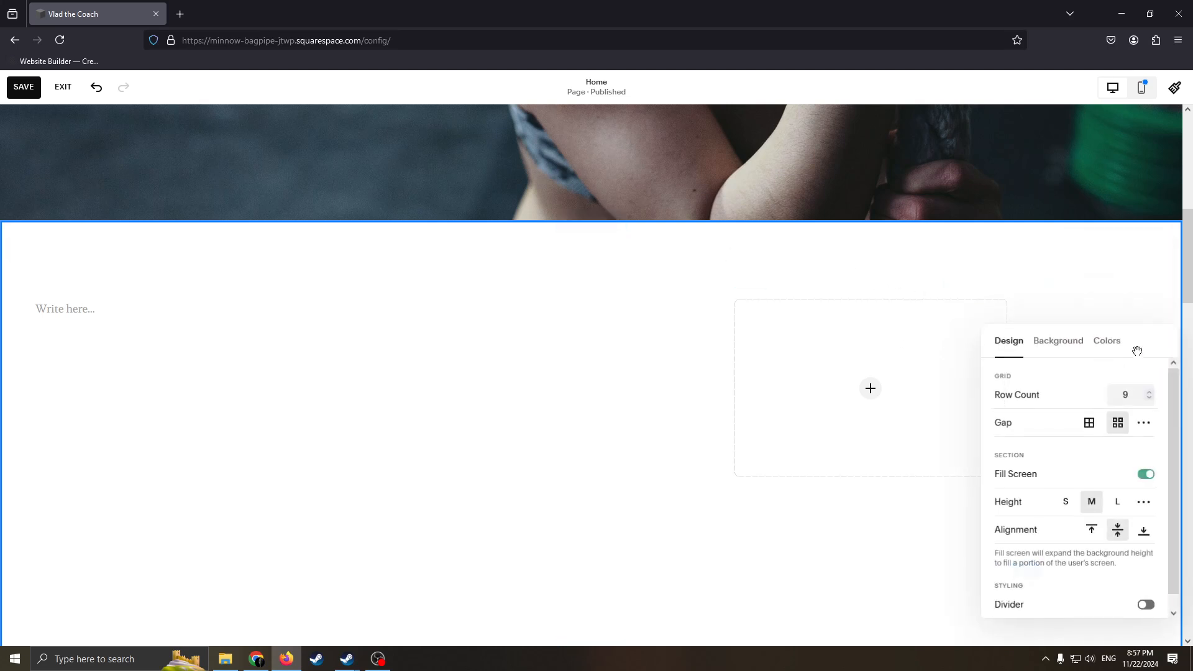
pyautogui.click(1055, 350)
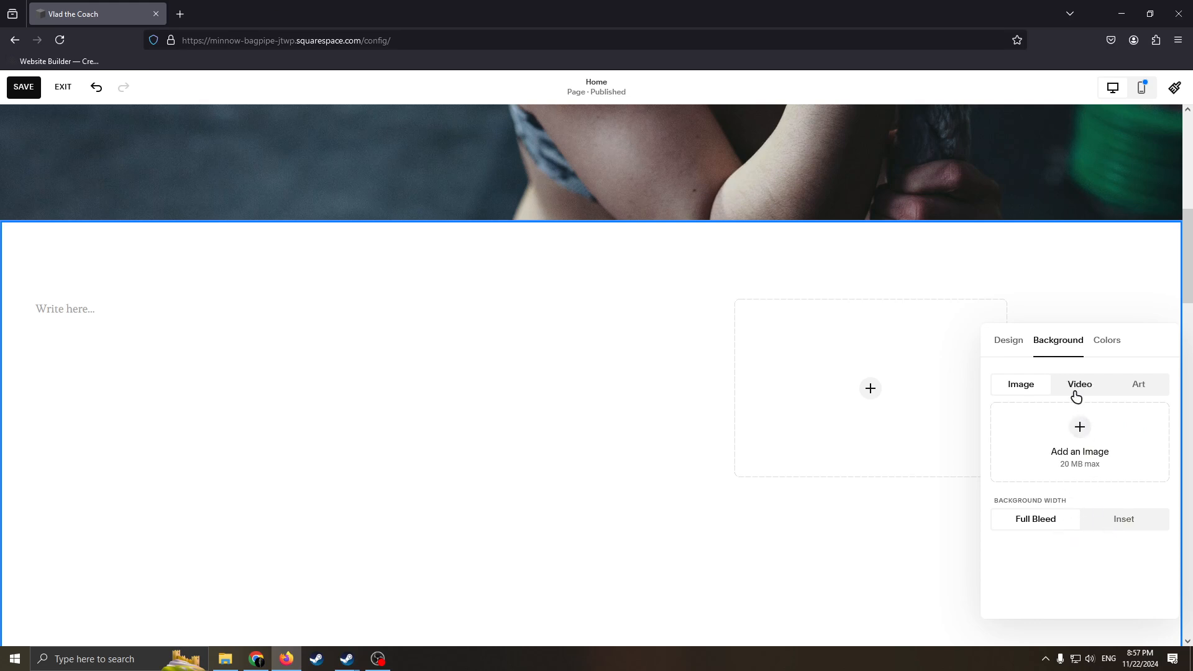
# Try the Dark 1, Darkest 2, Bright 2, Lightest 1 and Light 1 color themes on the new section, then apply Darkest 1.
pyautogui.click(1107, 340)
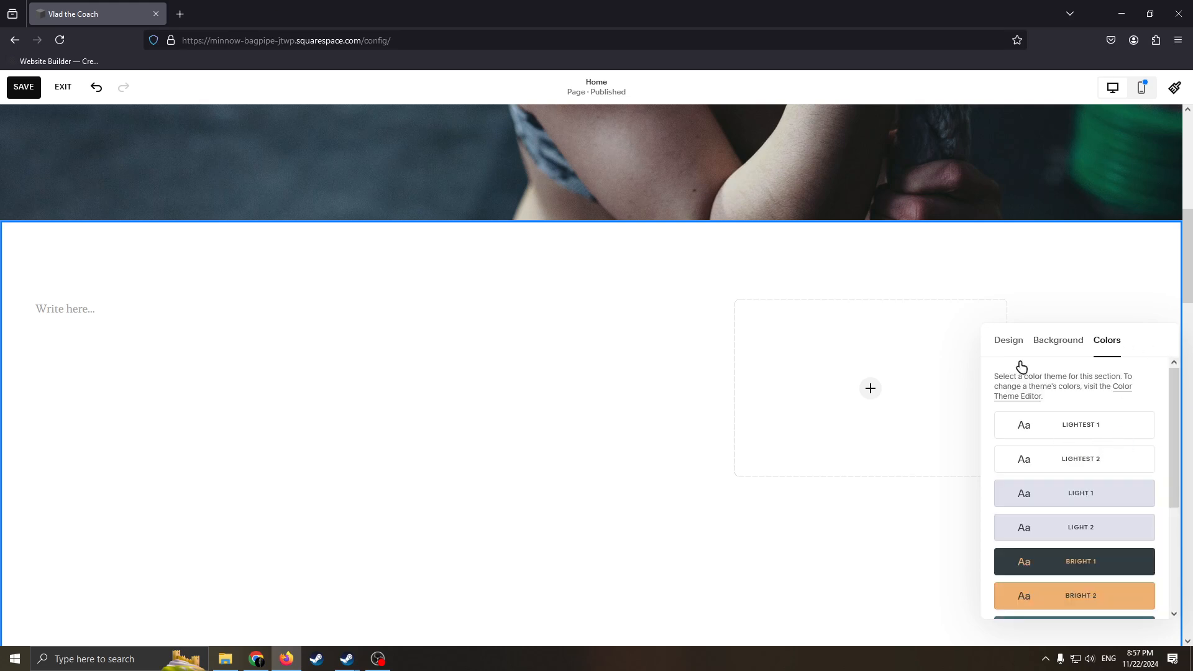
pyautogui.scroll(-3, 1115, 426)
pyautogui.click(1051, 463)
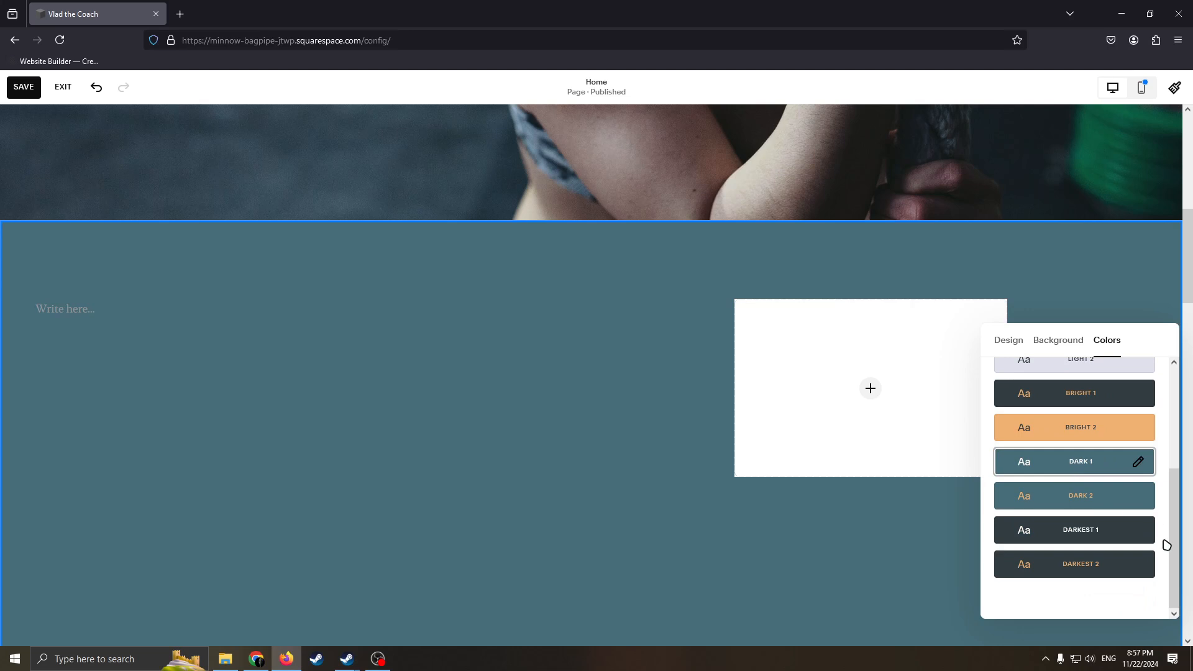
pyautogui.scroll(3, 1105, 466)
pyautogui.scroll(-3, 1096, 488)
pyautogui.click(1097, 561)
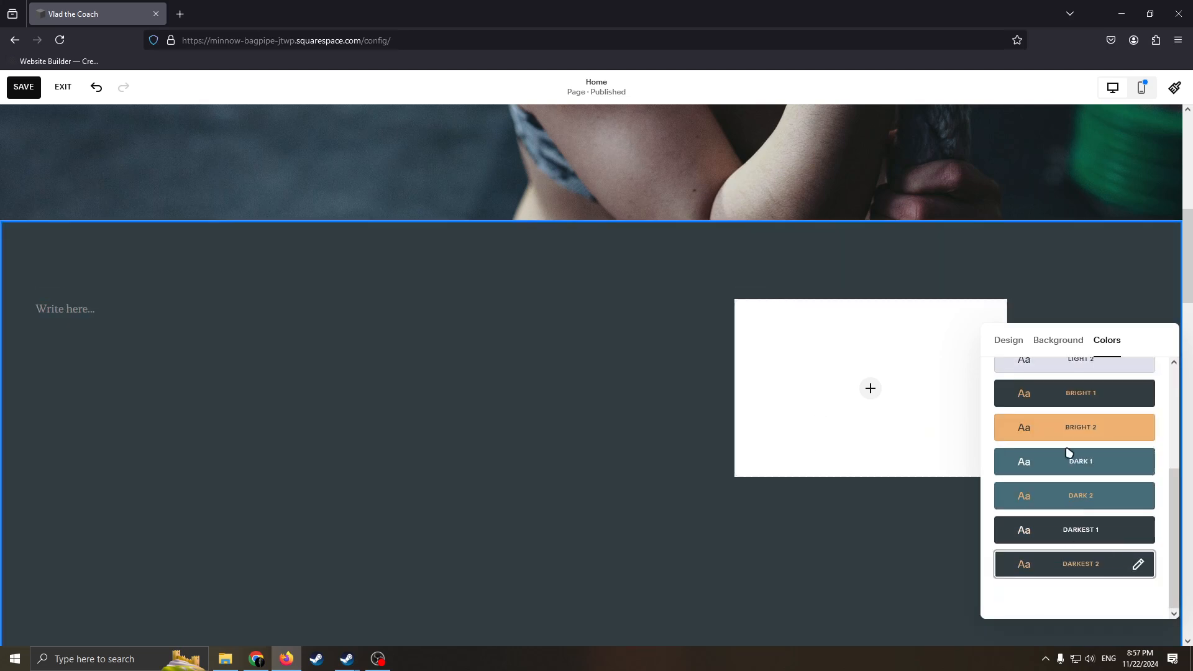
pyautogui.click(1083, 435)
pyautogui.scroll(5, 1093, 472)
pyautogui.click(1092, 428)
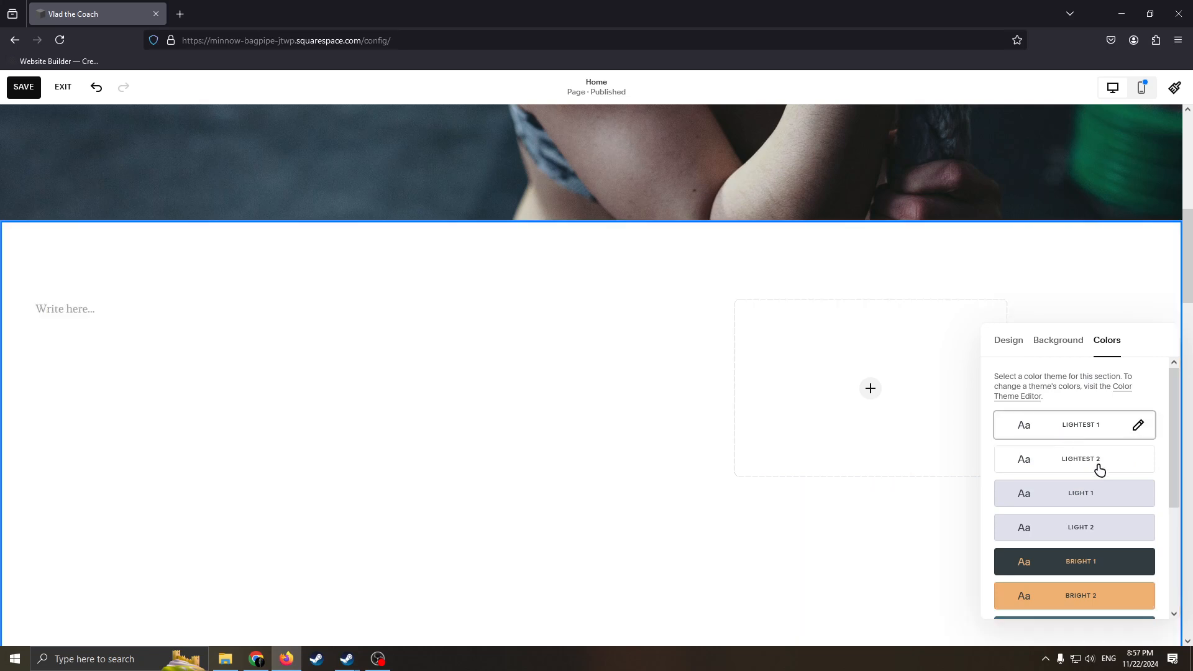
pyautogui.click(1095, 498)
pyautogui.scroll(-3, 1091, 530)
pyautogui.click(1099, 536)
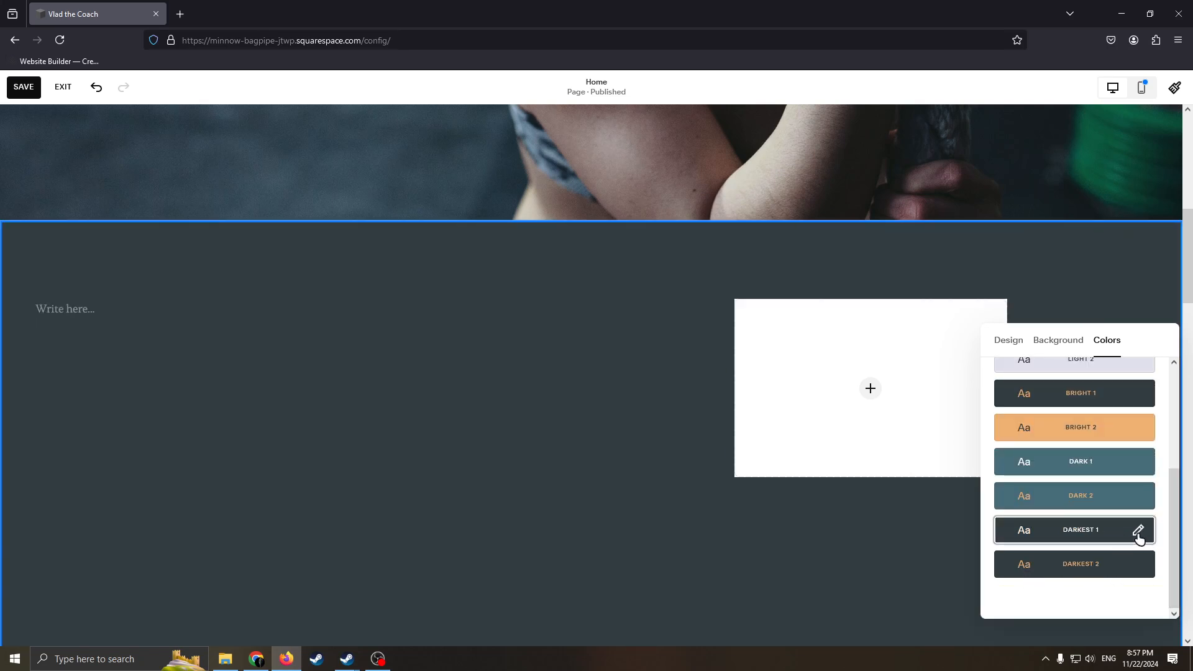
# Open the Darkest 1 color theme for editing, then go back to the Home page without changing it.
pyautogui.click(1139, 532)
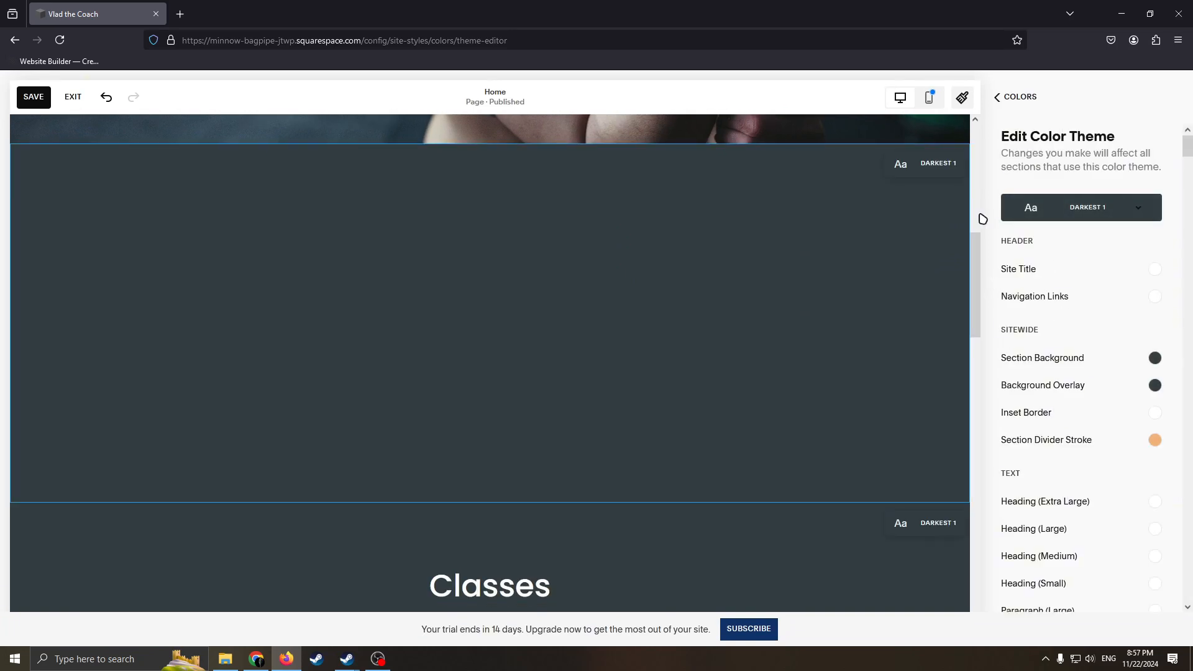
pyautogui.hotkey('alt', 'Left')
pyautogui.hotkey('alt', 'Left')
pyautogui.hotkey('alt', 'Left')
# Check the hero and new section, save the Home page and reopen it for editing.
pyautogui.scroll(-2, 814, 432)
pyautogui.scroll(3, 783, 404)
pyautogui.scroll(-2, 413, 363)
pyautogui.scroll(2, 466, 343)
pyautogui.scroll(-3, 204, 220)
pyautogui.scroll(4, 385, 267)
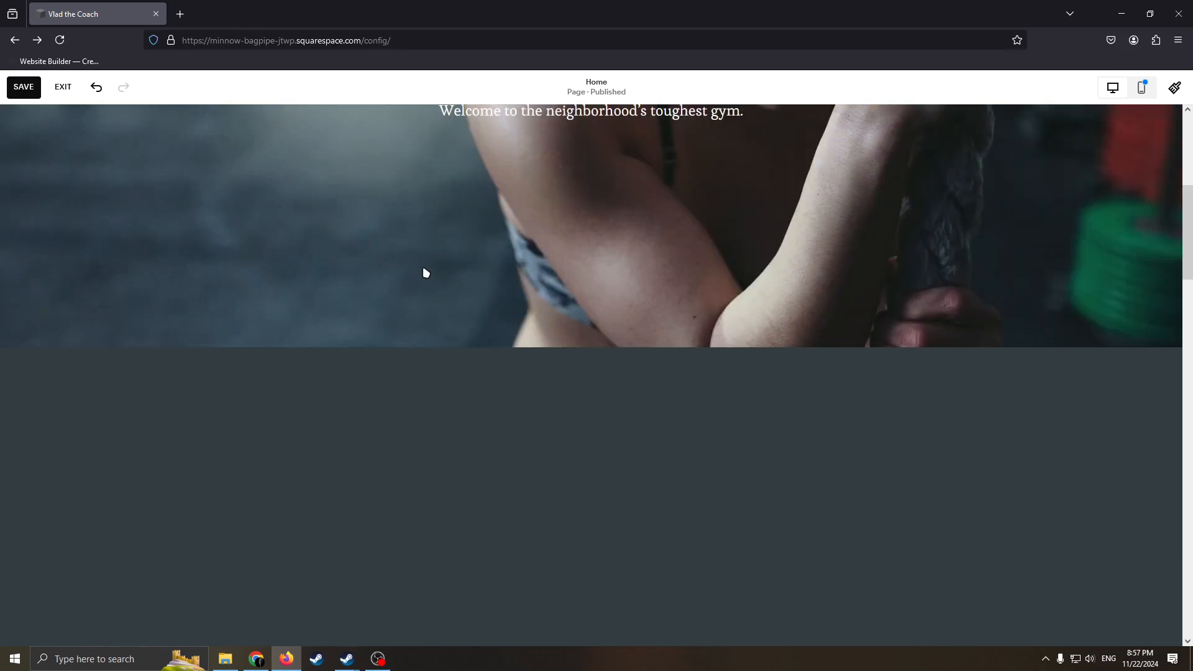
pyautogui.scroll(-3, 564, 319)
pyautogui.click(23, 88)
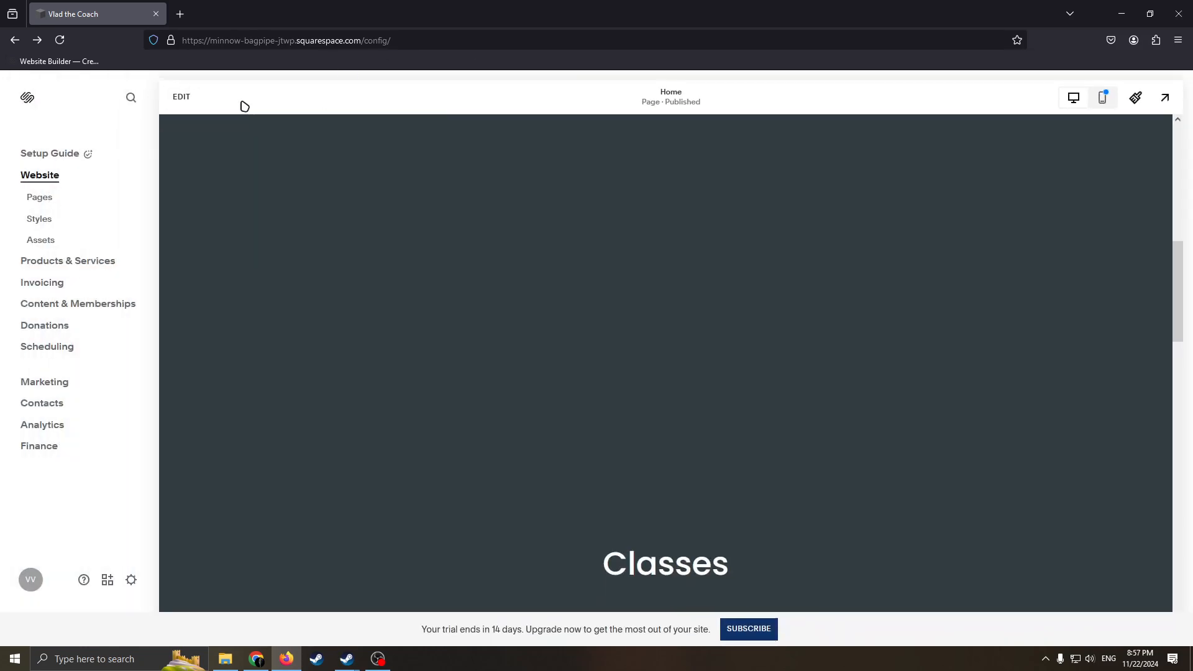
pyautogui.click(185, 98)
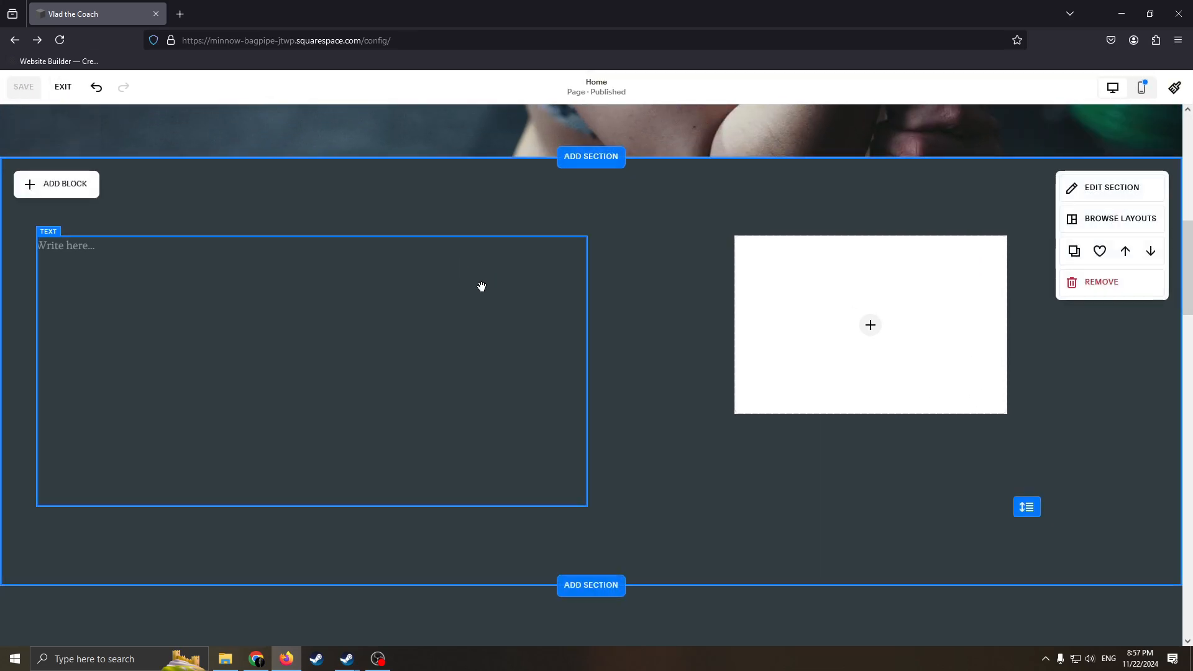
# Enlarge the image block slightly and look at its image source options.
pyautogui.moveTo(753, 292); pyautogui.dragTo(736, 474)
pyautogui.moveTo(823, 342); pyautogui.dragTo(811, 298)
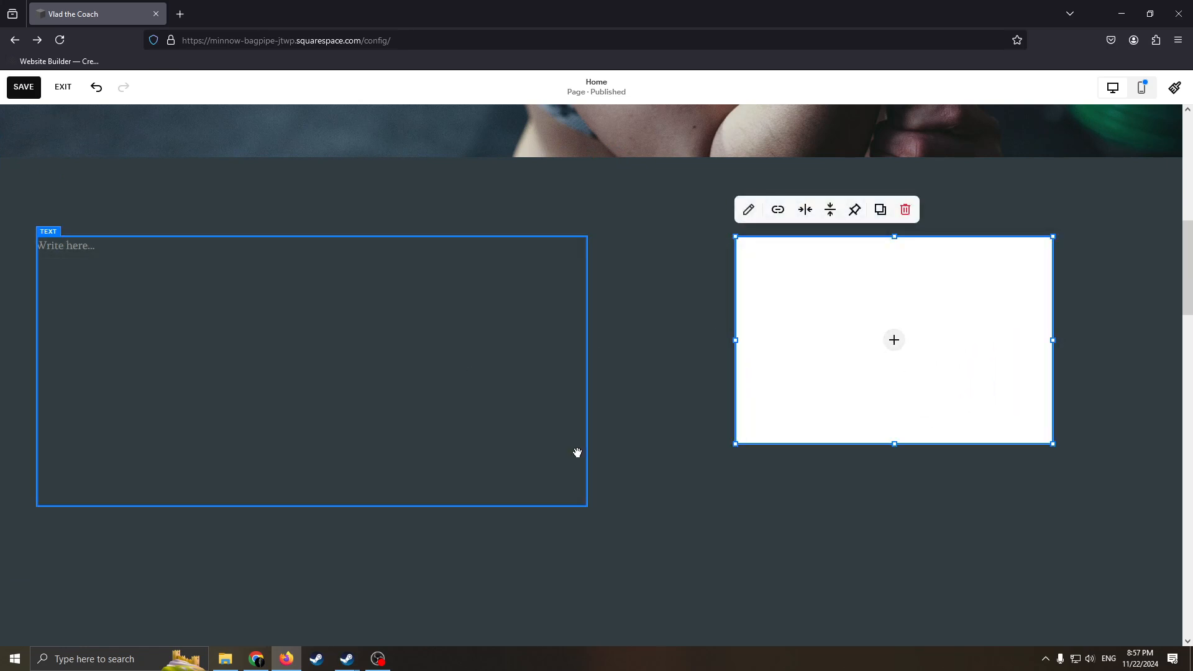
pyautogui.click(892, 337)
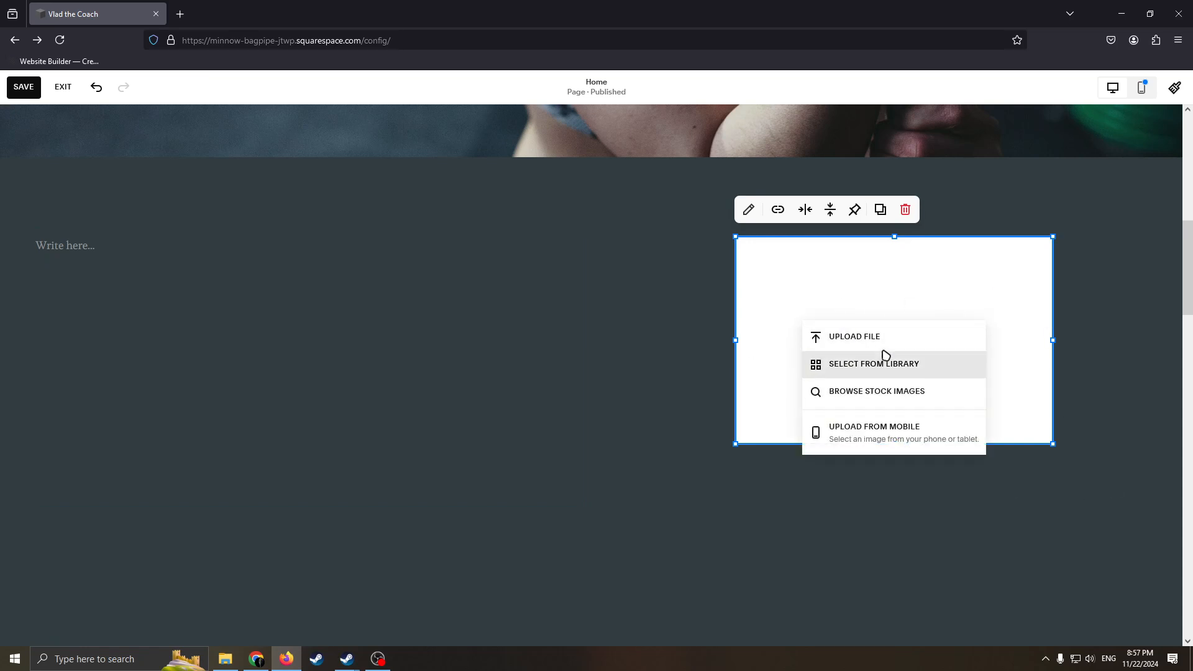
pyautogui.click(1028, 293)
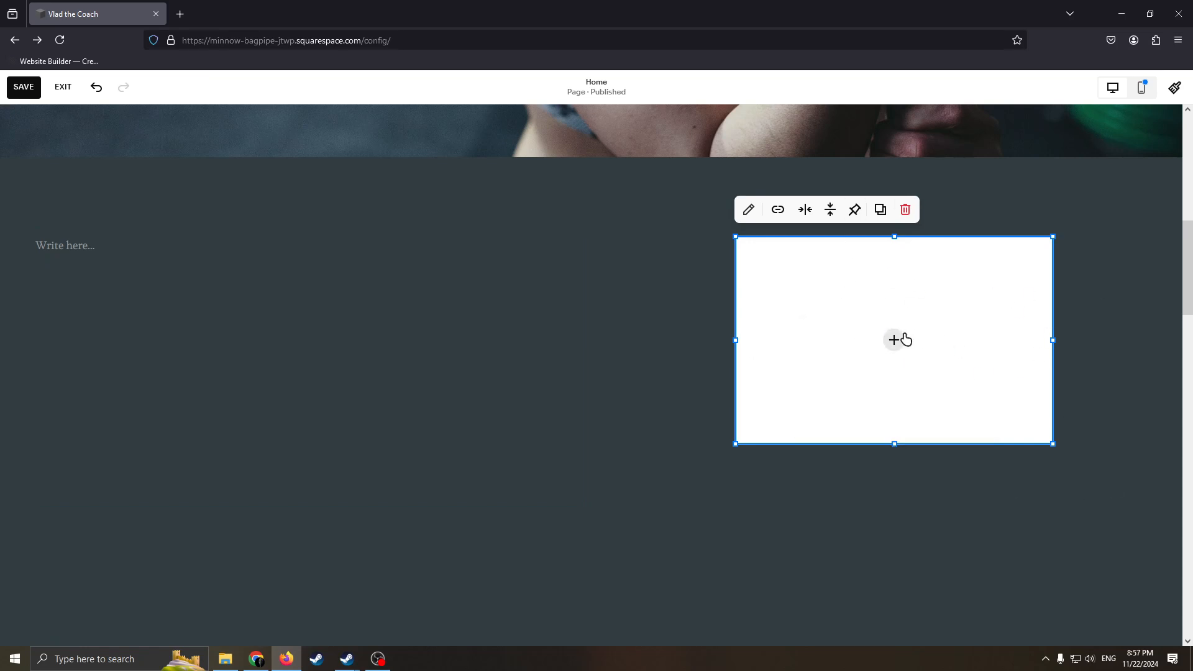
# Search the free stock images for Gym and try to insert the barbell lifting photo into the image block.
pyautogui.click(905, 334)
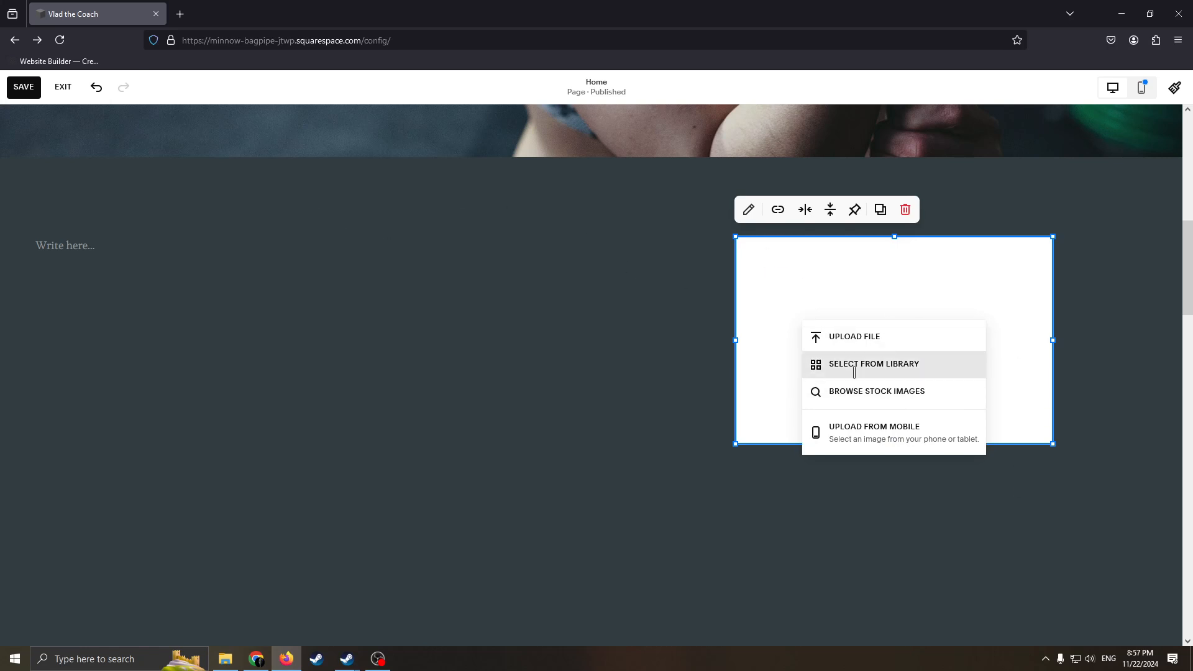
pyautogui.click(911, 390)
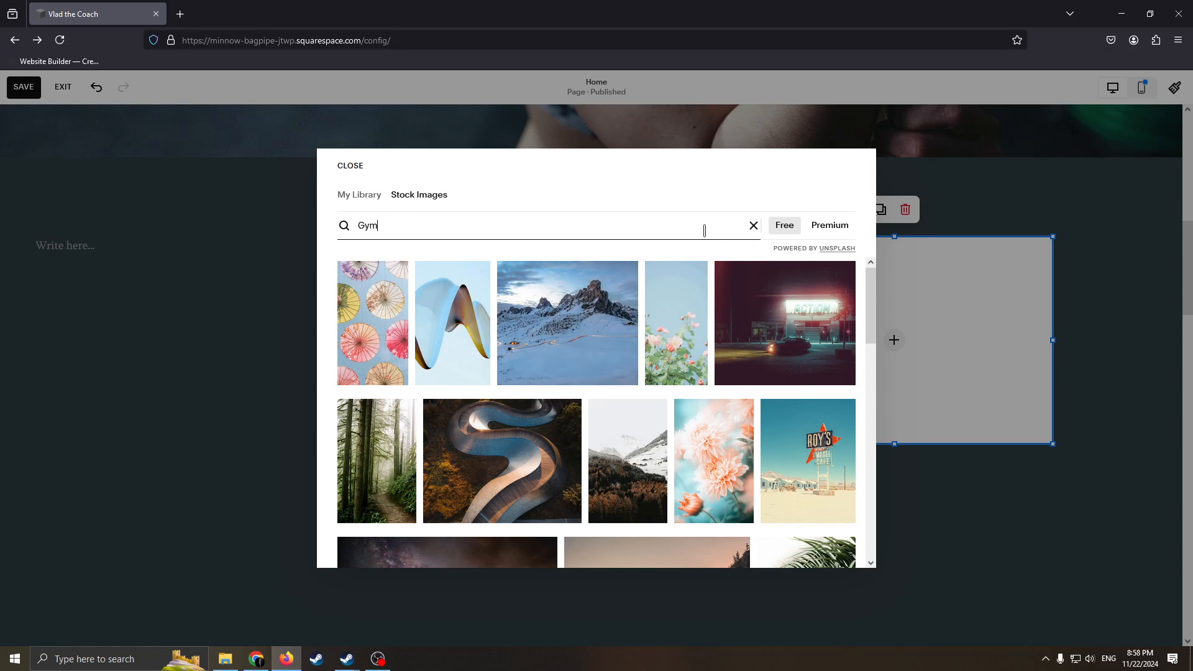
pyautogui.press('Return')
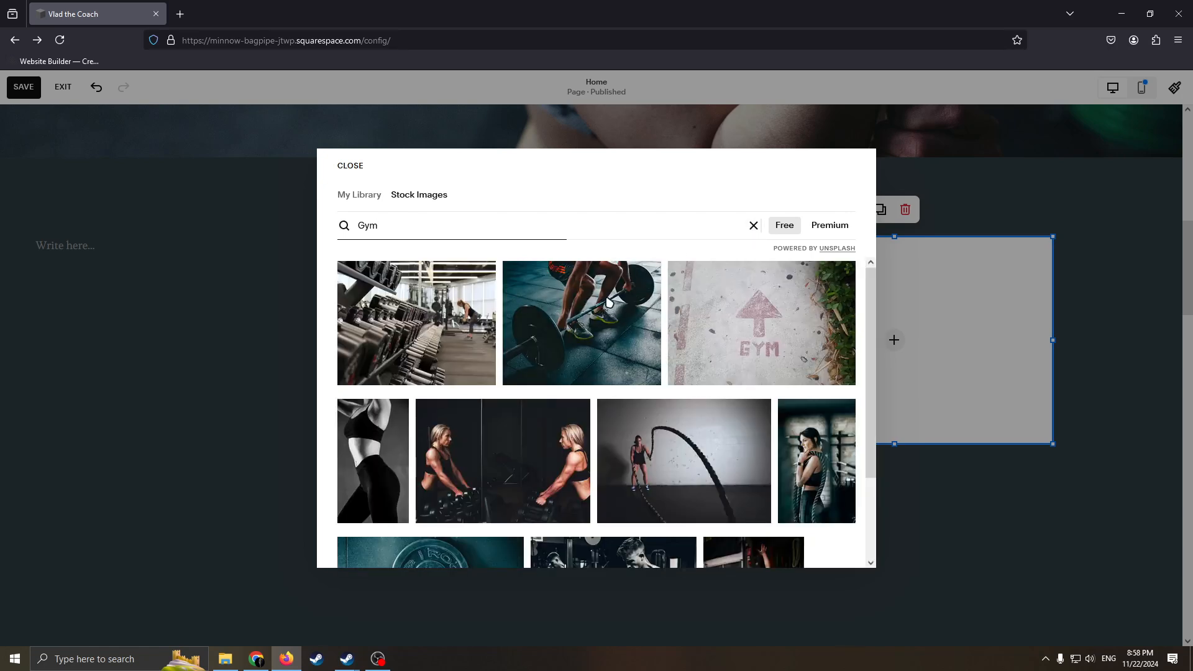
pyautogui.click(608, 305)
pyautogui.click(725, 405)
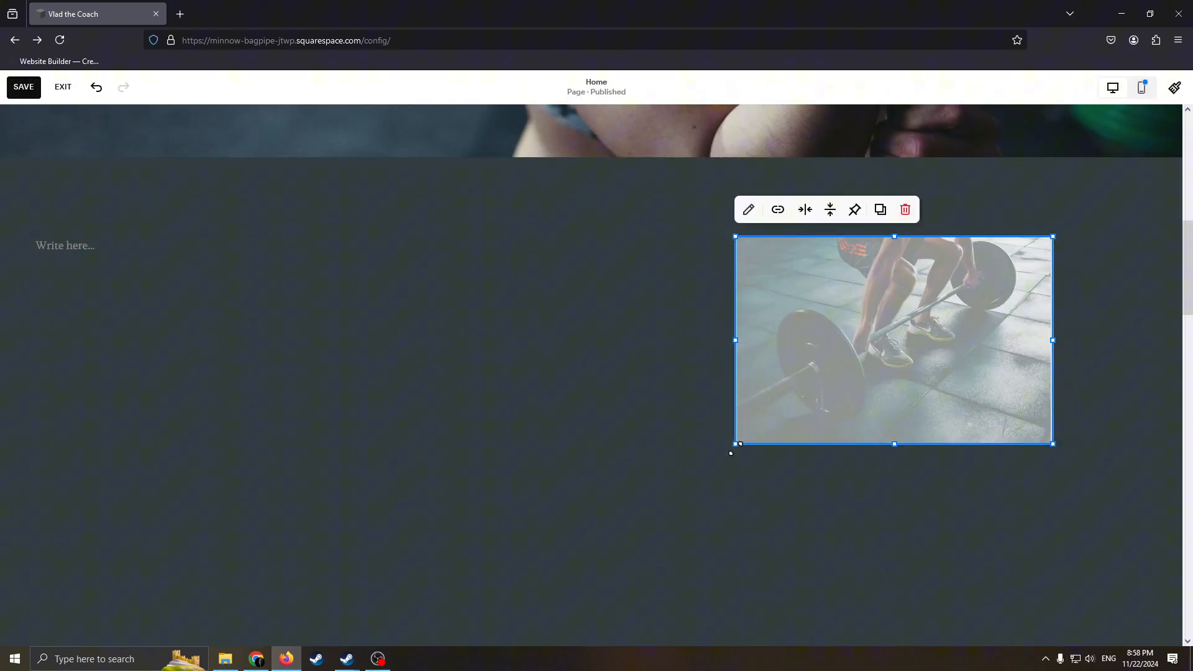
# Enlarge the image block further, extending its lower corner down and towards the text block, and deselect it.
pyautogui.moveTo(731, 452); pyautogui.dragTo(690, 538)
pyautogui.scroll(1, 869, 292)
pyautogui.scroll(4, 882, 305)
pyautogui.scroll(-5, 972, 332)
pyautogui.scroll(5, 932, 317)
pyautogui.click(921, 312)
pyautogui.scroll(4, 994, 329)
pyautogui.scroll(-9, 994, 344)
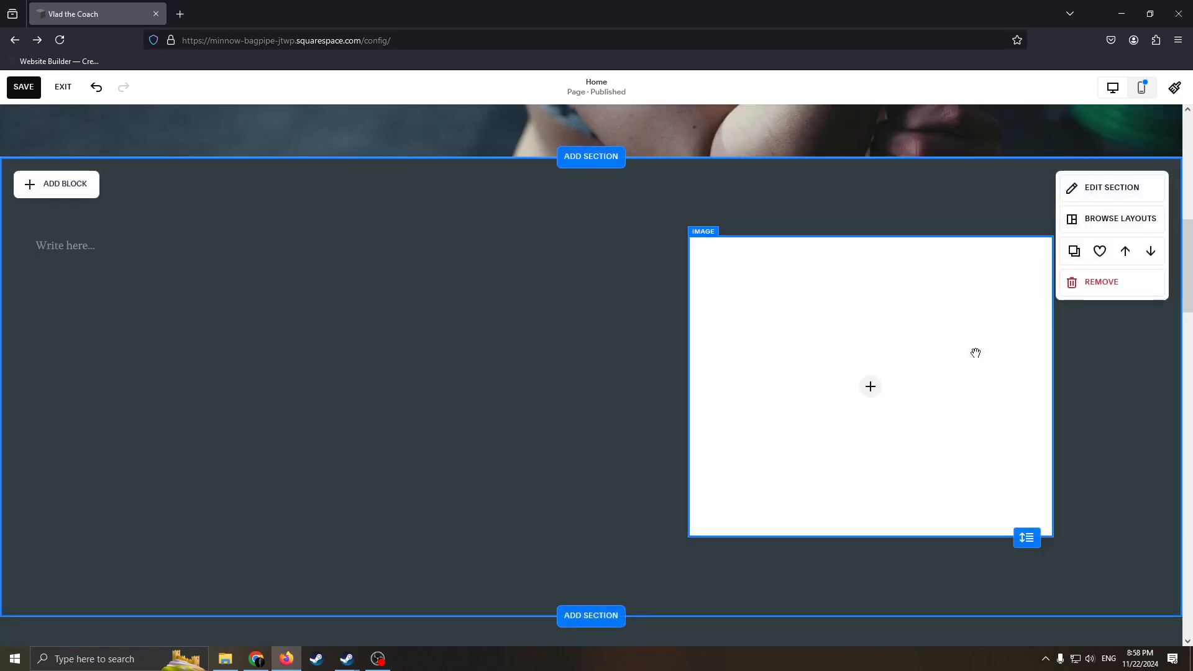
# Write "COME to Our Gym and train" in the new section's empty text block beside the barbell photo.
pyautogui.scroll(-4, 1019, 410)
pyautogui.scroll(5, 1043, 447)
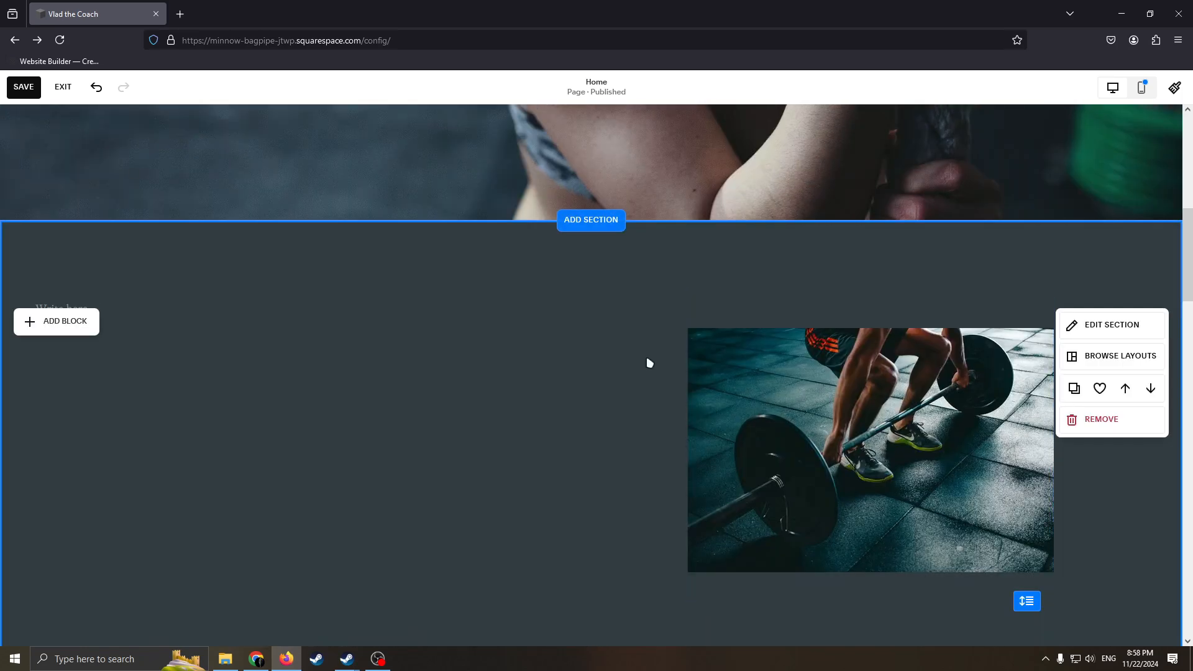
pyautogui.click(392, 388)
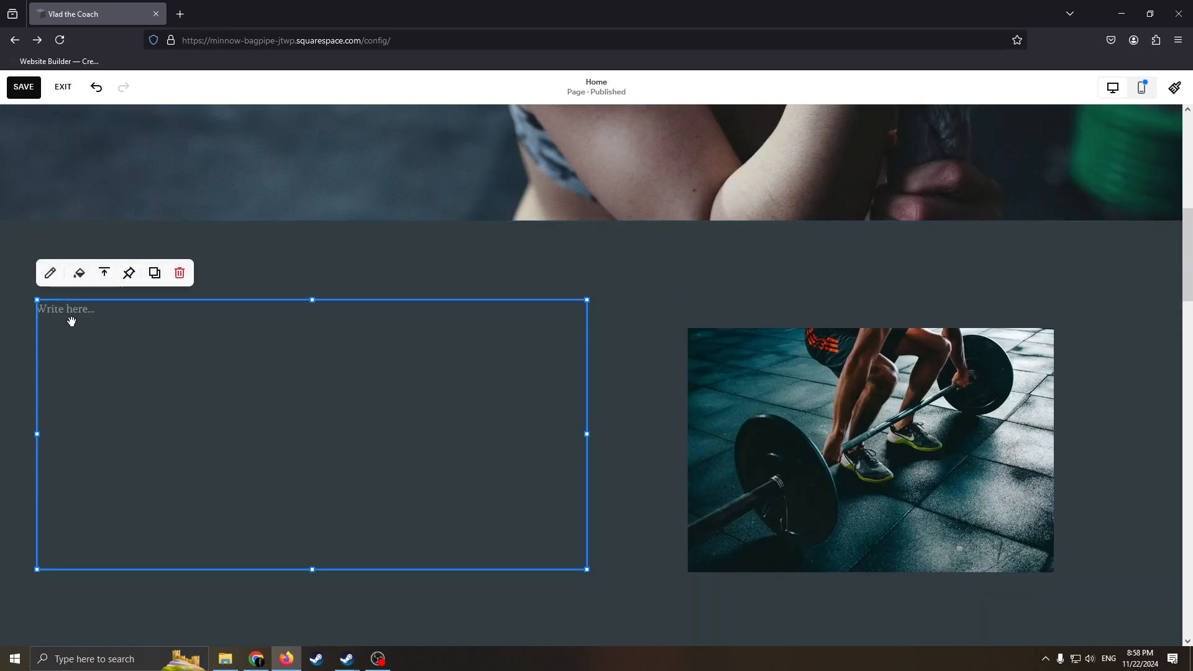
pyautogui.click(72, 321)
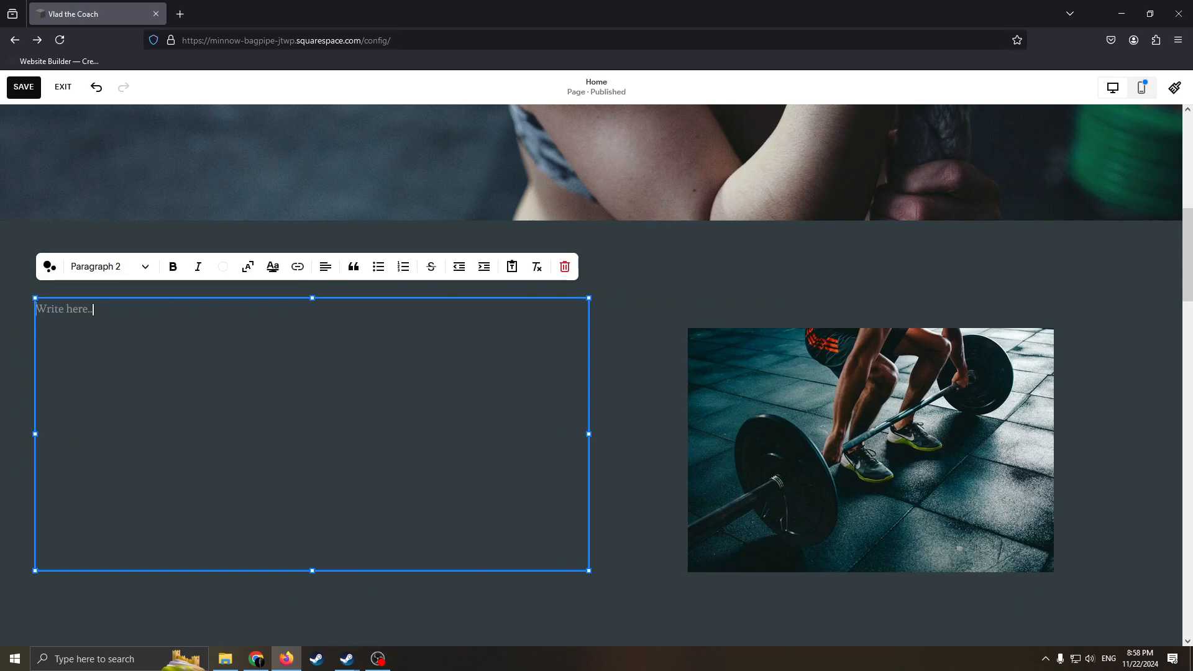
pyautogui.write('COME to Our Gym and train')
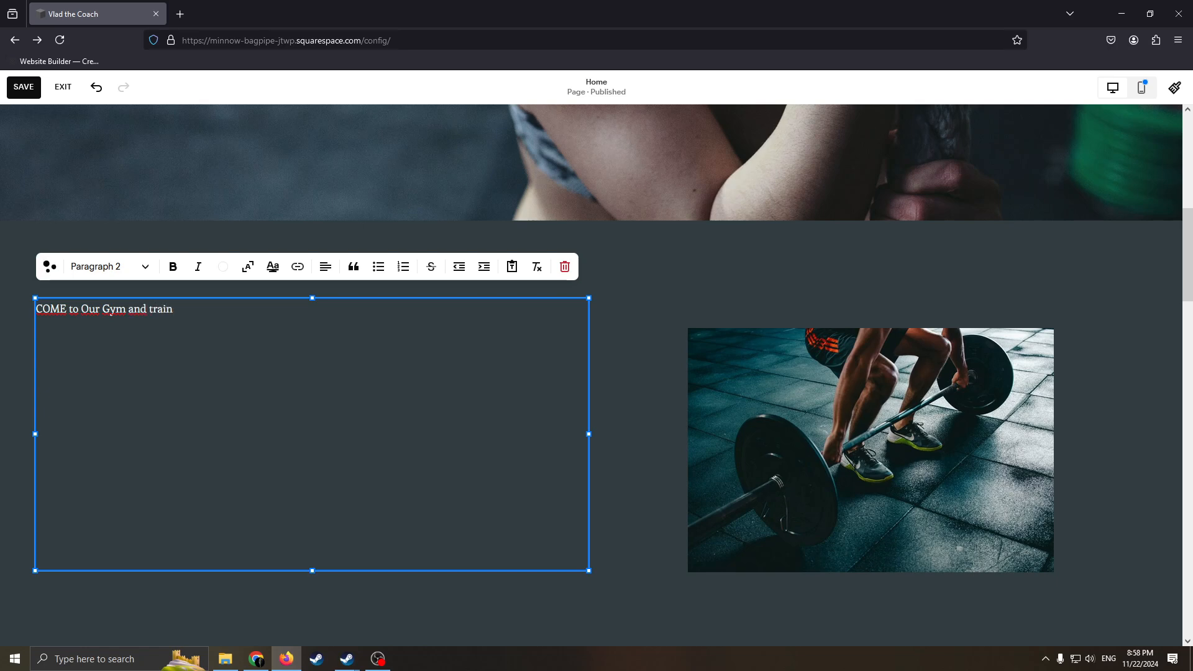
# Scale the gym invitation text to fill its block's width and shorten the block to fit the single line.
pyautogui.click(307, 311)
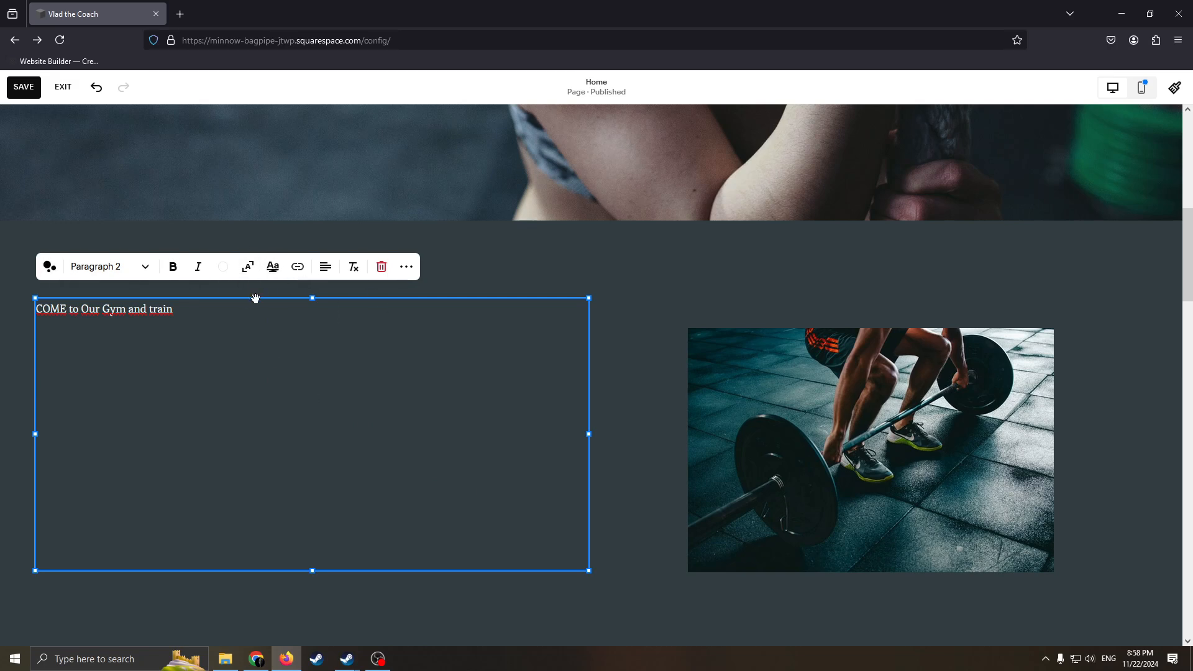
pyautogui.click(247, 268)
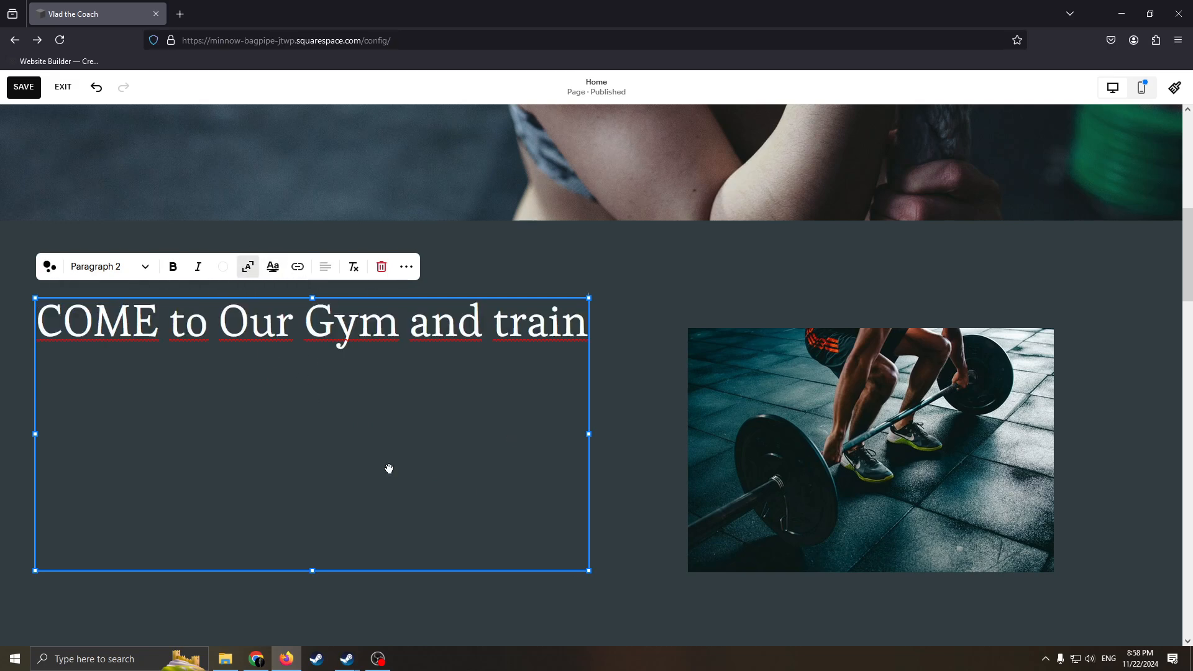
pyautogui.moveTo(589, 569); pyautogui.dragTo(590, 361)
pyautogui.click(483, 373)
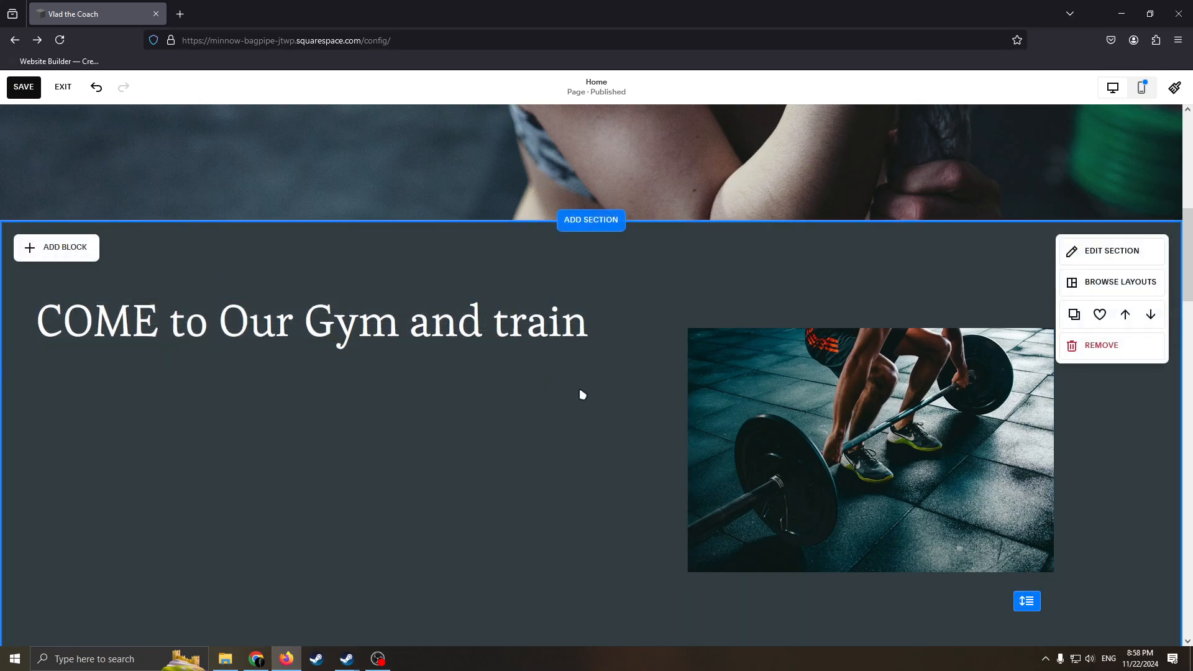
# Narrow the hero text block to the left half of the banner, place it in the upper left corner and deselect it.
pyautogui.scroll(3, 537, 471)
pyautogui.scroll(5, 538, 471)
pyautogui.scroll(-7, 623, 435)
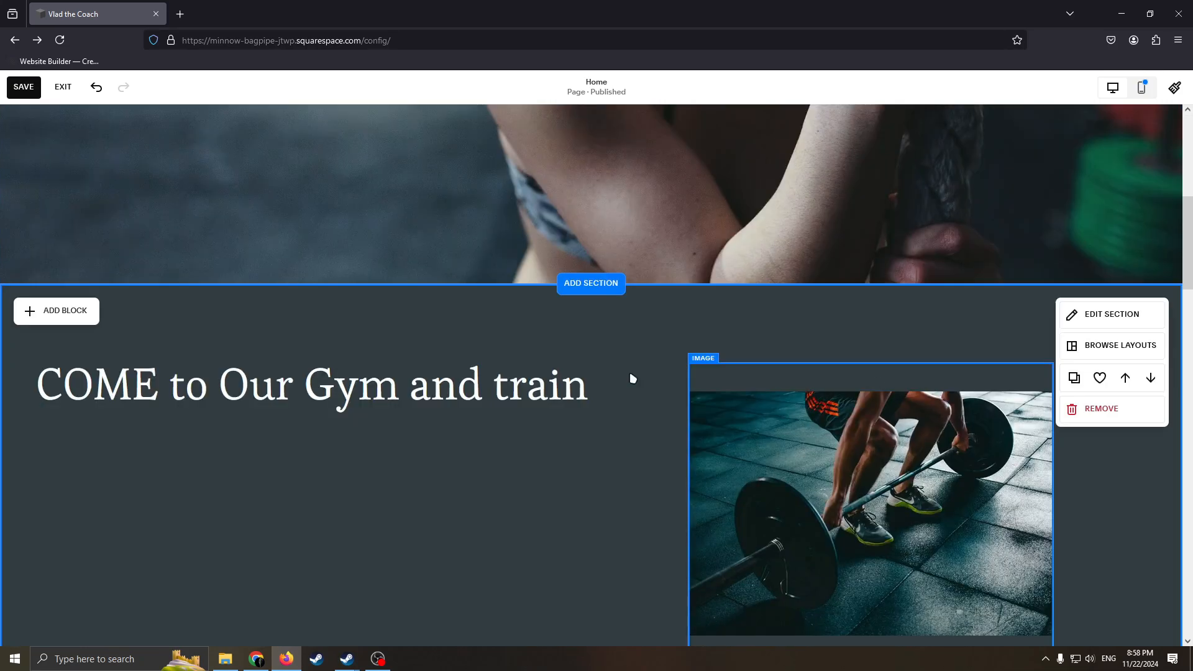
pyautogui.scroll(7, 543, 310)
pyautogui.scroll(-2, 746, 397)
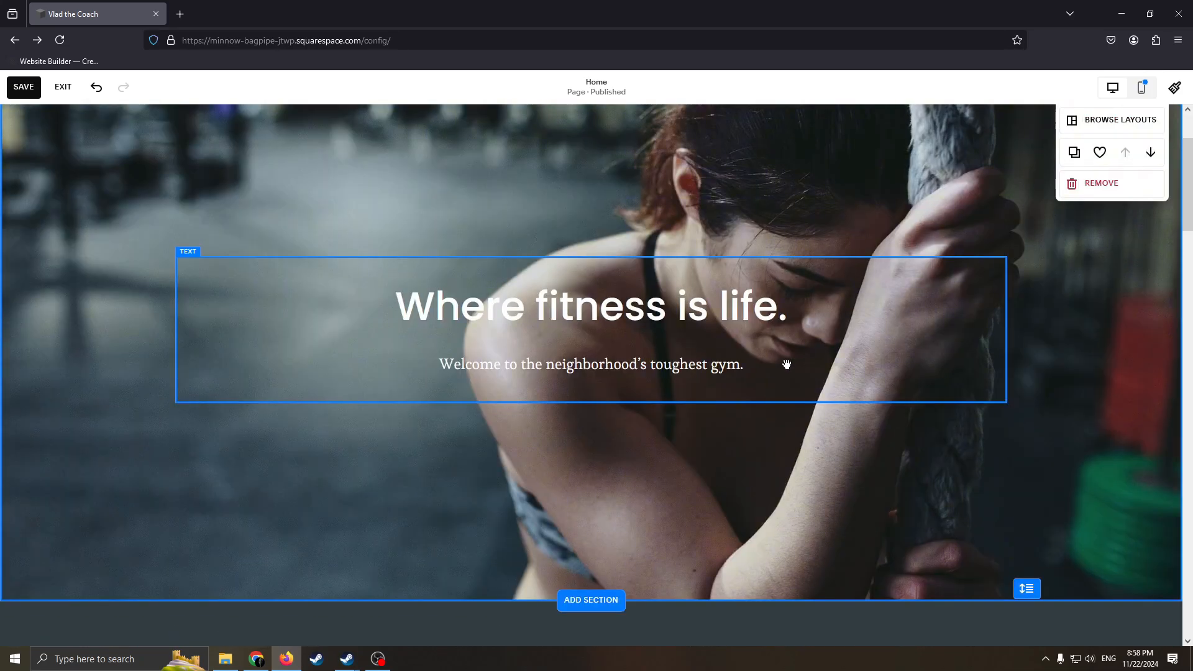
pyautogui.click(775, 367)
pyautogui.moveTo(775, 367); pyautogui.dragTo(530, 239)
pyautogui.scroll(2, 740, 316)
pyautogui.moveTo(562, 342); pyautogui.dragTo(748, 373)
pyautogui.moveTo(221, 439); pyautogui.dragTo(506, 366)
pyautogui.moveTo(798, 351); pyautogui.dragTo(332, 258)
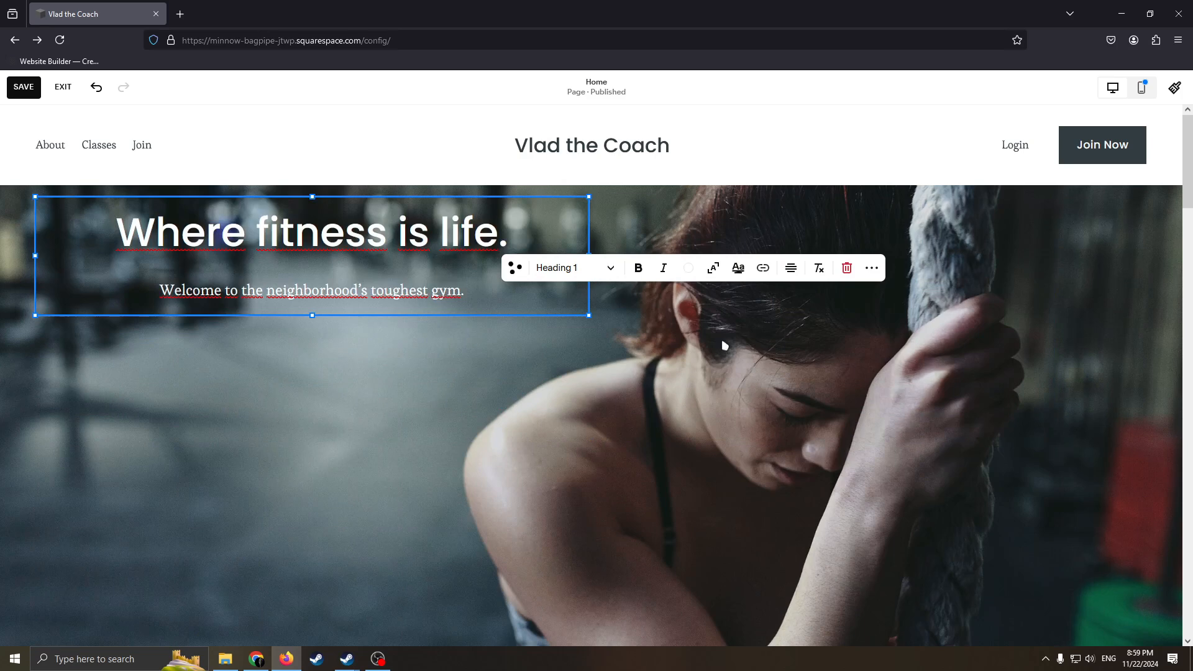
pyautogui.scroll(-2, 821, 396)
pyautogui.click(820, 396)
# Look at the hero section's background image settings and close them.
pyautogui.scroll(1, 818, 323)
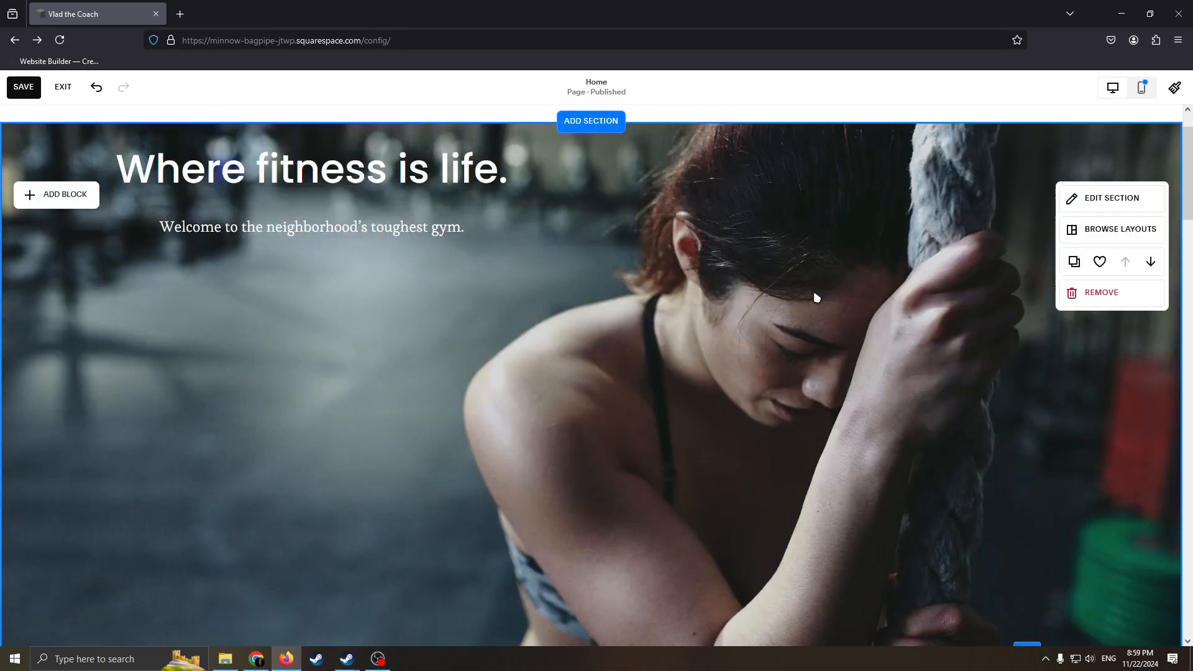
pyautogui.click(1130, 194)
pyautogui.click(1056, 234)
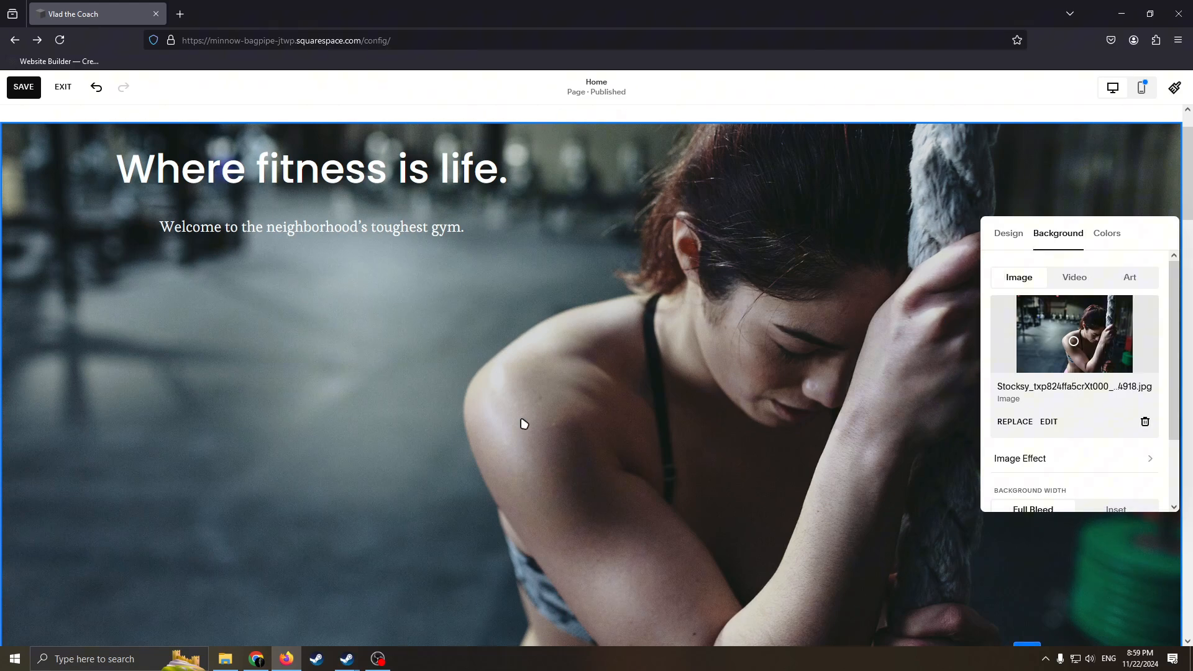
pyautogui.click(669, 303)
pyautogui.scroll(1, 669, 303)
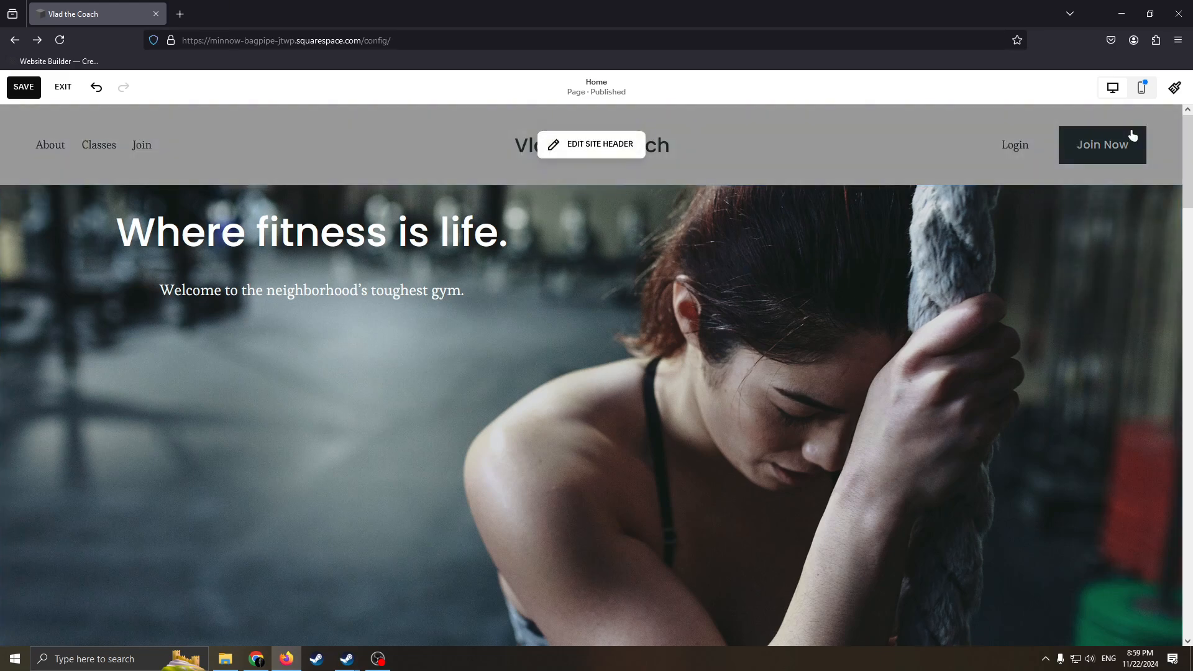
# Switch to the mobile layout and review the Home page from the new gym section to the quote section.
pyautogui.click(1141, 87)
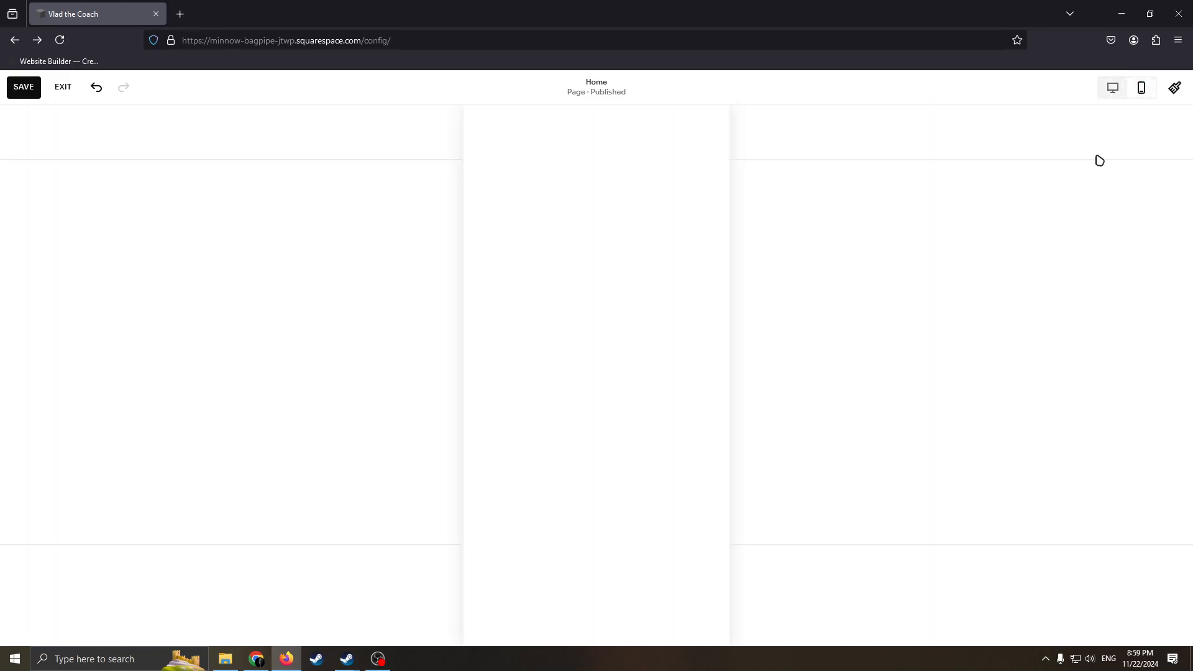
pyautogui.scroll(-12, 684, 422)
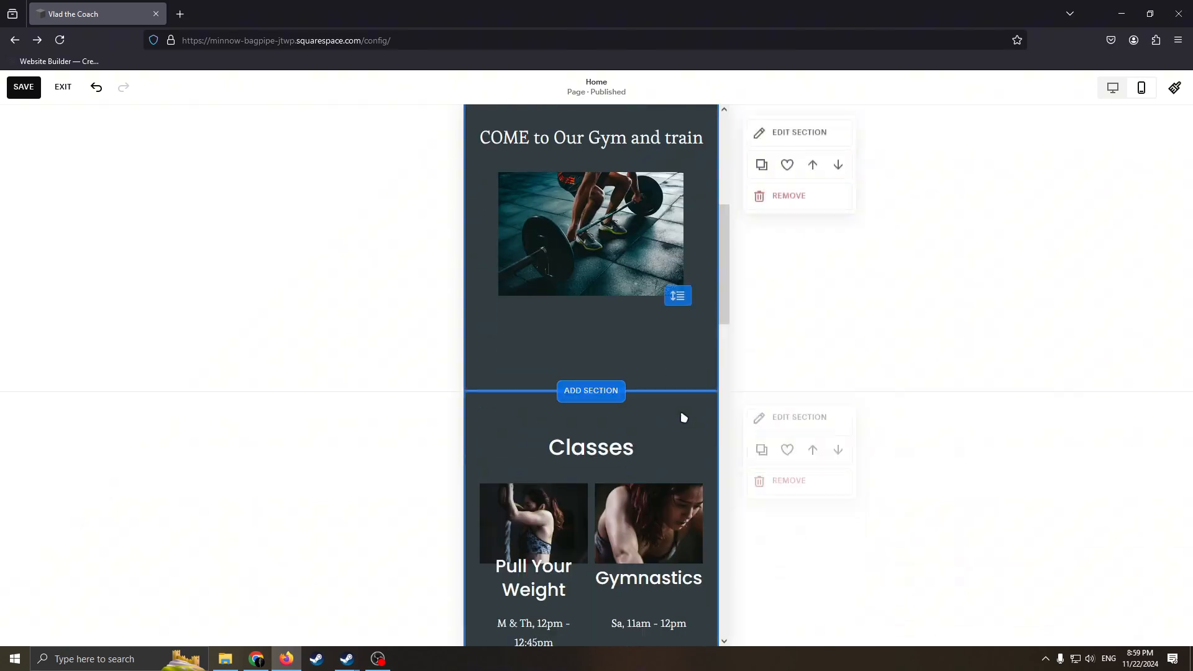
pyautogui.scroll(12, 686, 386)
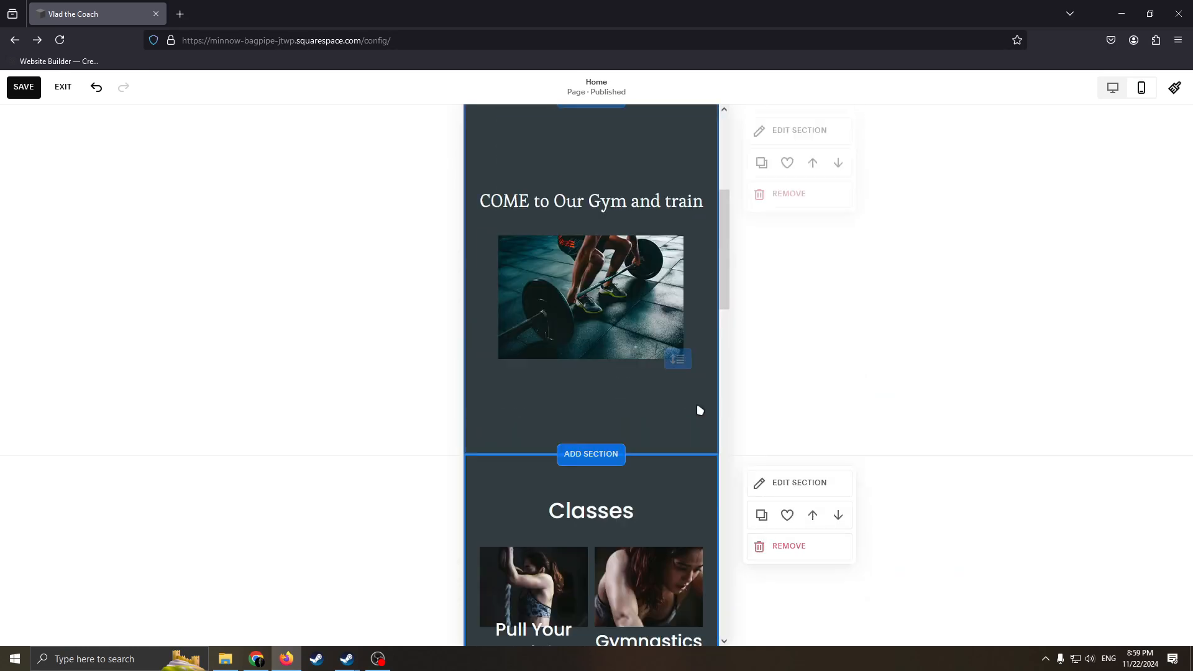
pyautogui.scroll(-2, 605, 346)
pyautogui.scroll(2, 780, 431)
pyautogui.scroll(-6, 644, 391)
pyautogui.scroll(-8, 644, 392)
pyautogui.scroll(5, 602, 309)
pyautogui.scroll(-3, 671, 360)
pyautogui.scroll(-3, 670, 329)
pyautogui.scroll(15, 830, 303)
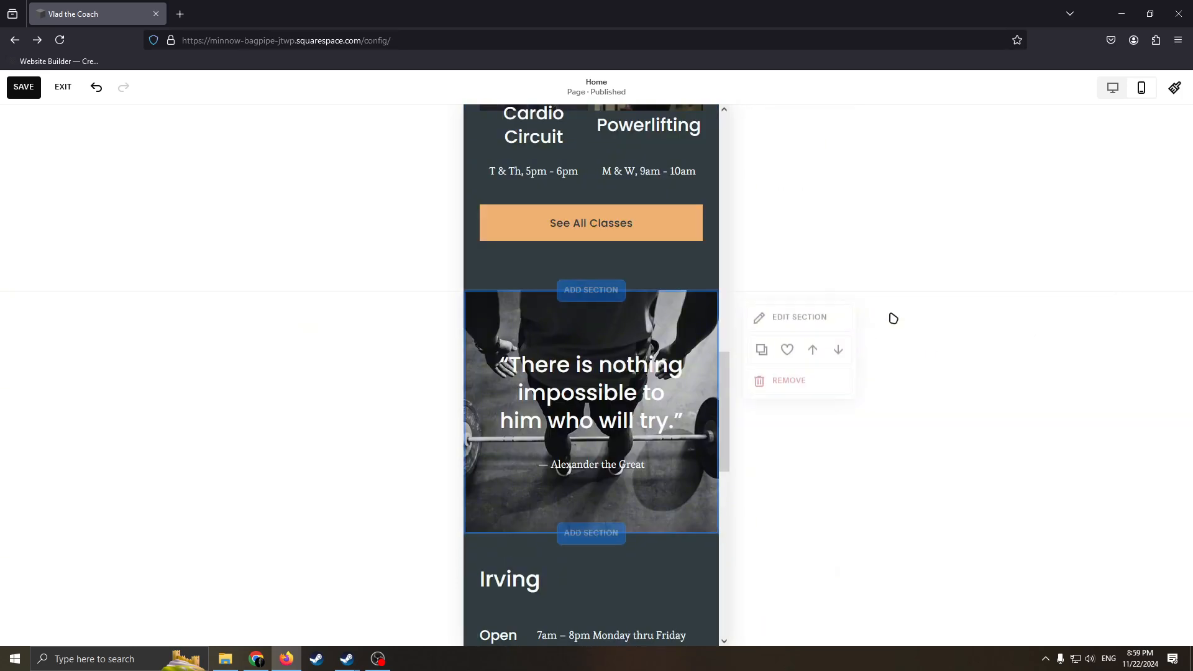
# Return to the desktop layout, save the Home page and leave editing mode.
pyautogui.click(1113, 87)
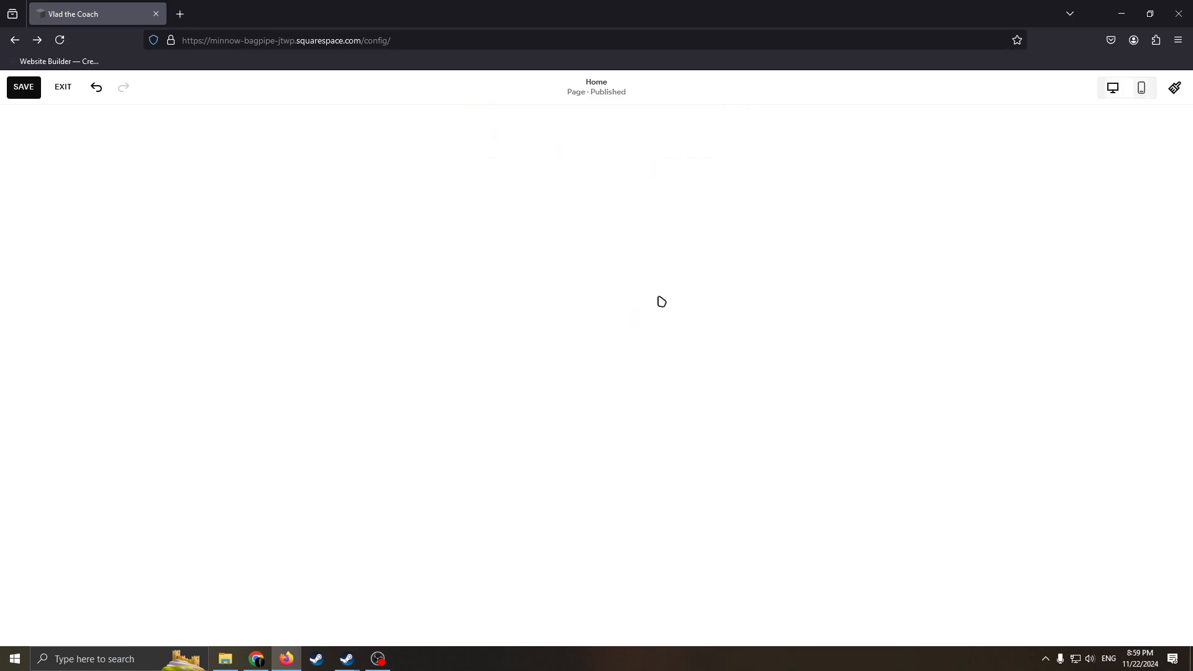
pyautogui.click(24, 86)
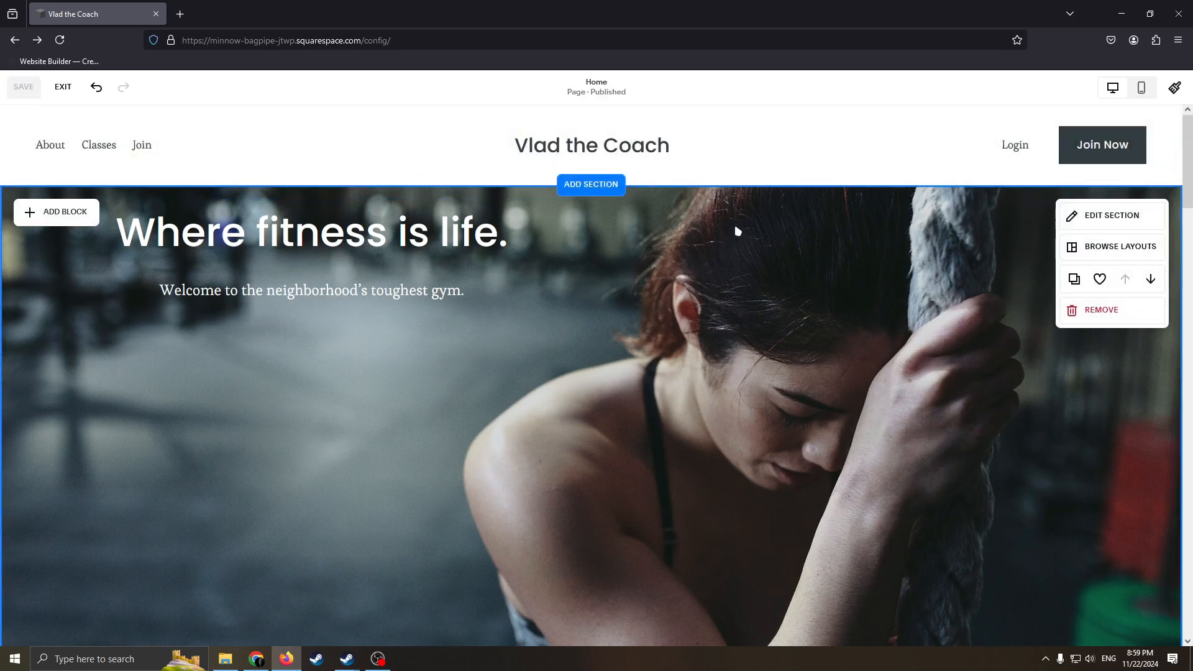
pyautogui.click(63, 86)
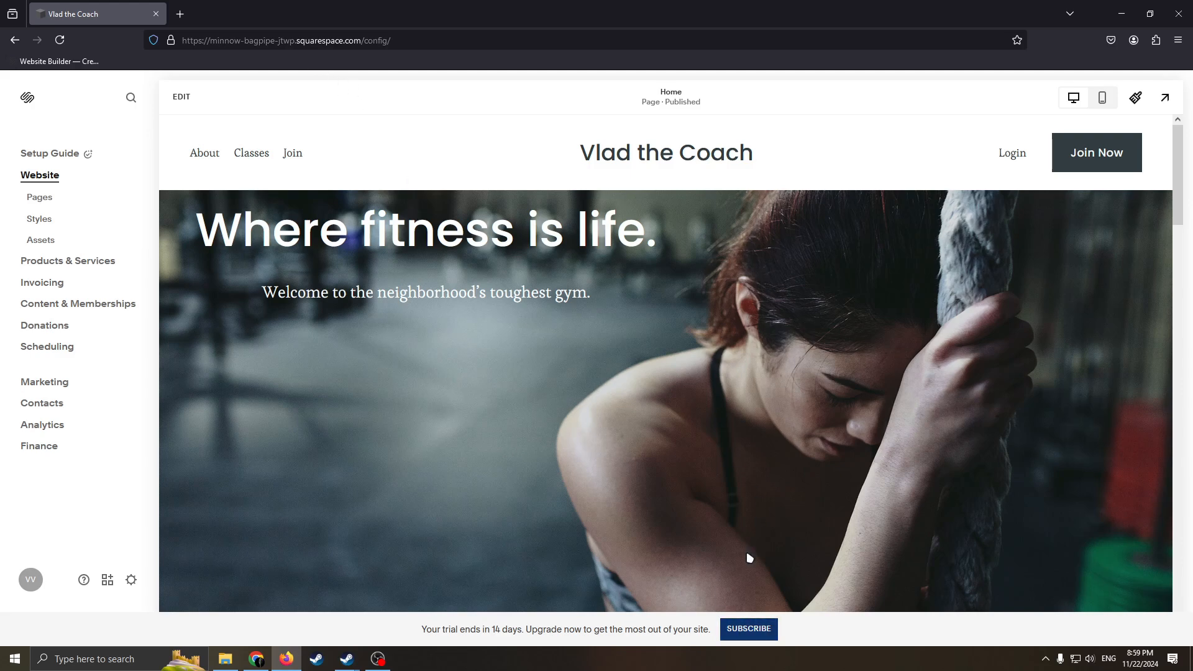
# Open the subscription plans and compare the prices and features of Personal, Business, Basic and Advanced.
pyautogui.click(749, 629)
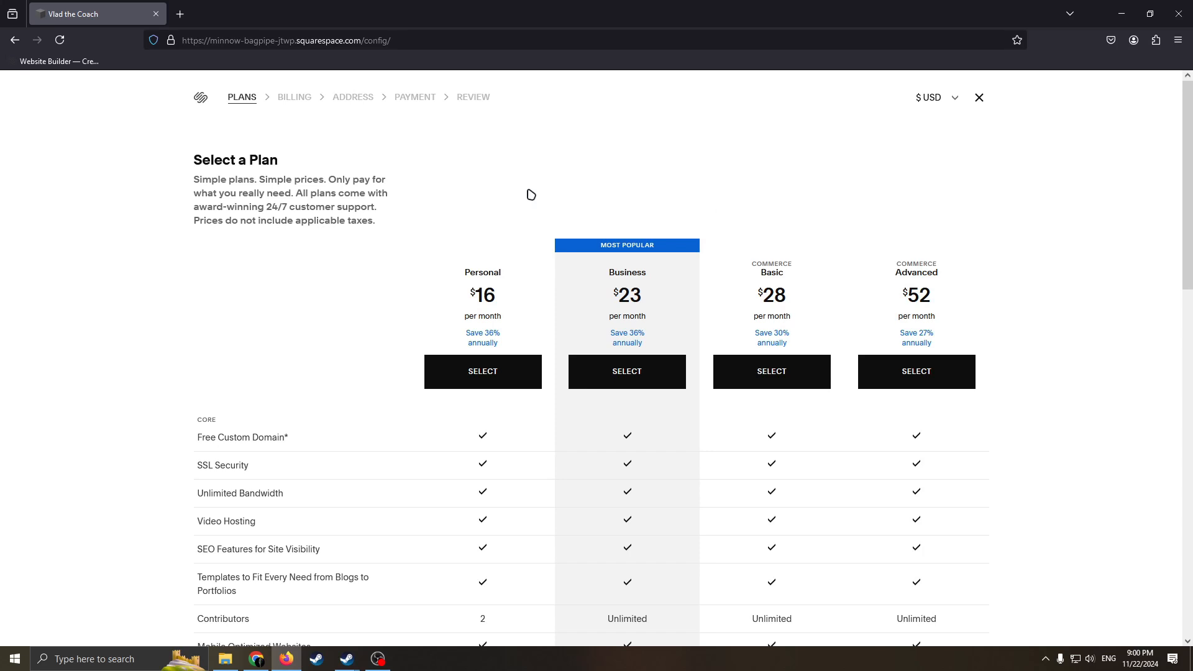
pyautogui.moveTo(463, 270); pyautogui.dragTo(980, 268)
pyautogui.click(533, 265)
pyautogui.click(923, 274)
pyautogui.scroll(-7, 695, 330)
pyautogui.scroll(2, 695, 385)
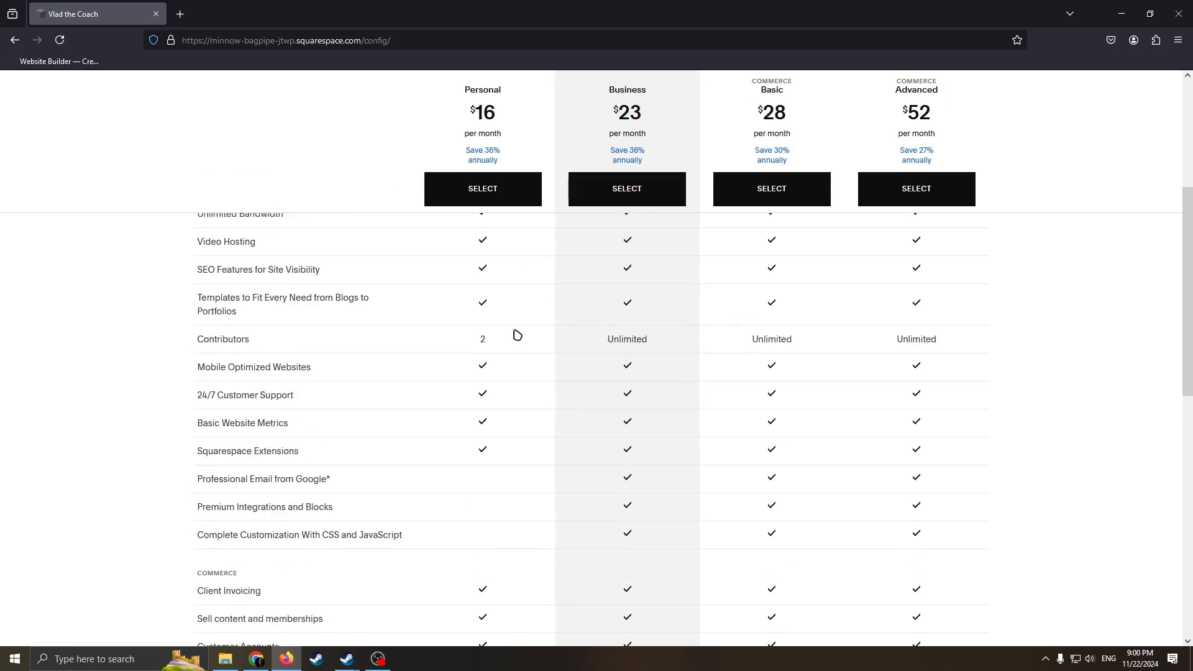
pyautogui.scroll(4, 673, 477)
pyautogui.scroll(-2, 729, 373)
pyautogui.scroll(4, 865, 410)
pyautogui.scroll(-4, 682, 404)
pyautogui.scroll(4, 876, 341)
pyautogui.scroll(-1, 721, 298)
pyautogui.scroll(1, 564, 260)
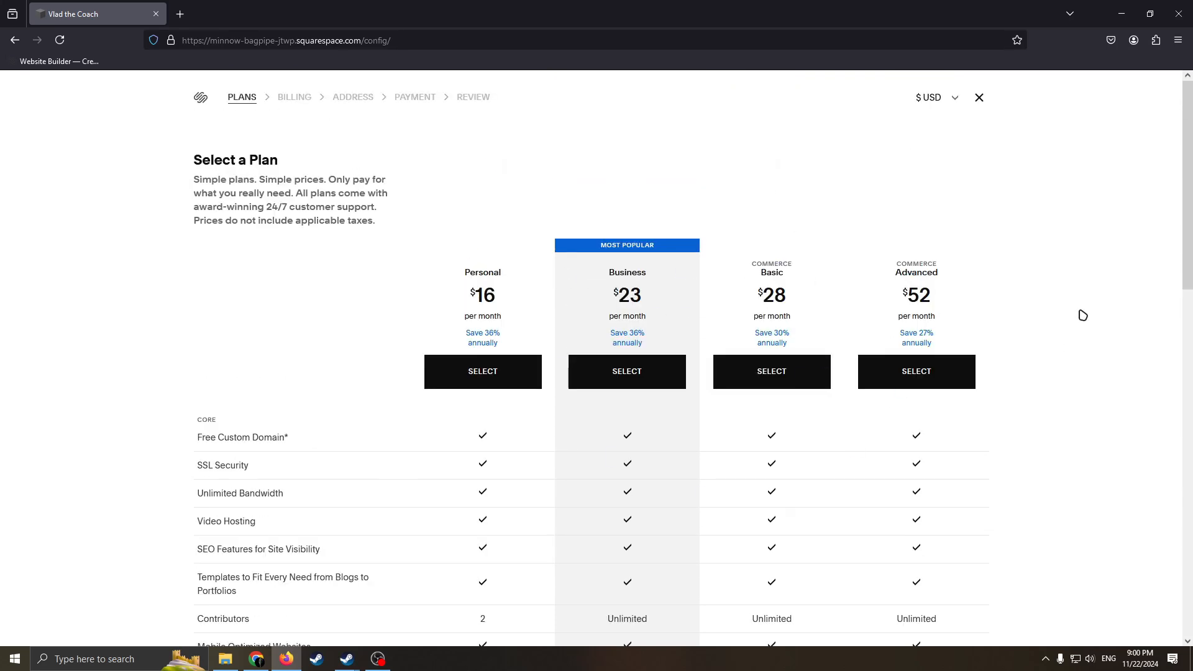